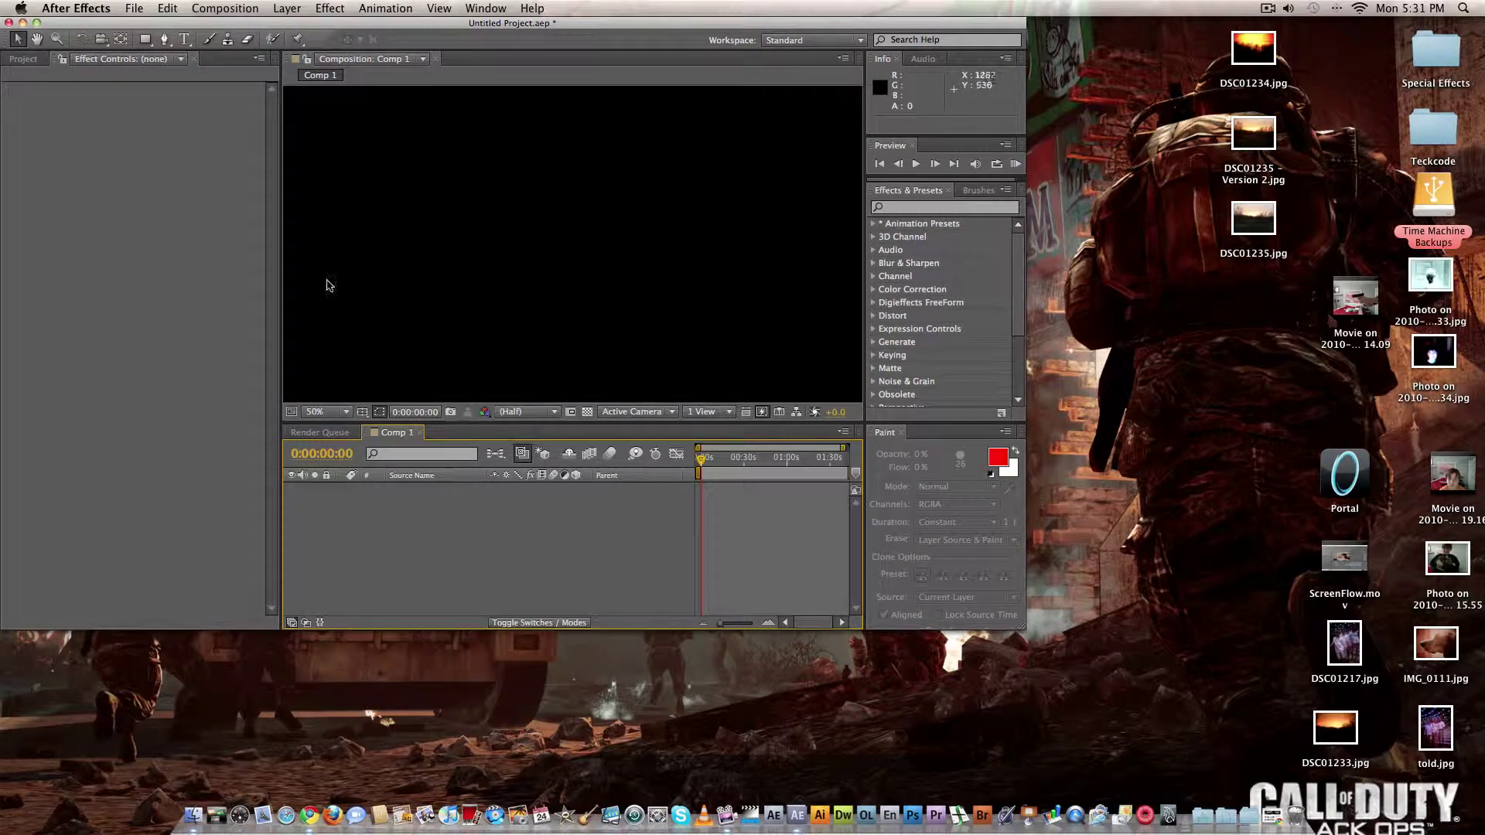
Step: Zoom the comp view to 25% and create a 1920×1080 white (FFFFFF) solid, White Solid 1
{"action": "left_click", "coordinate": [91, 210]}
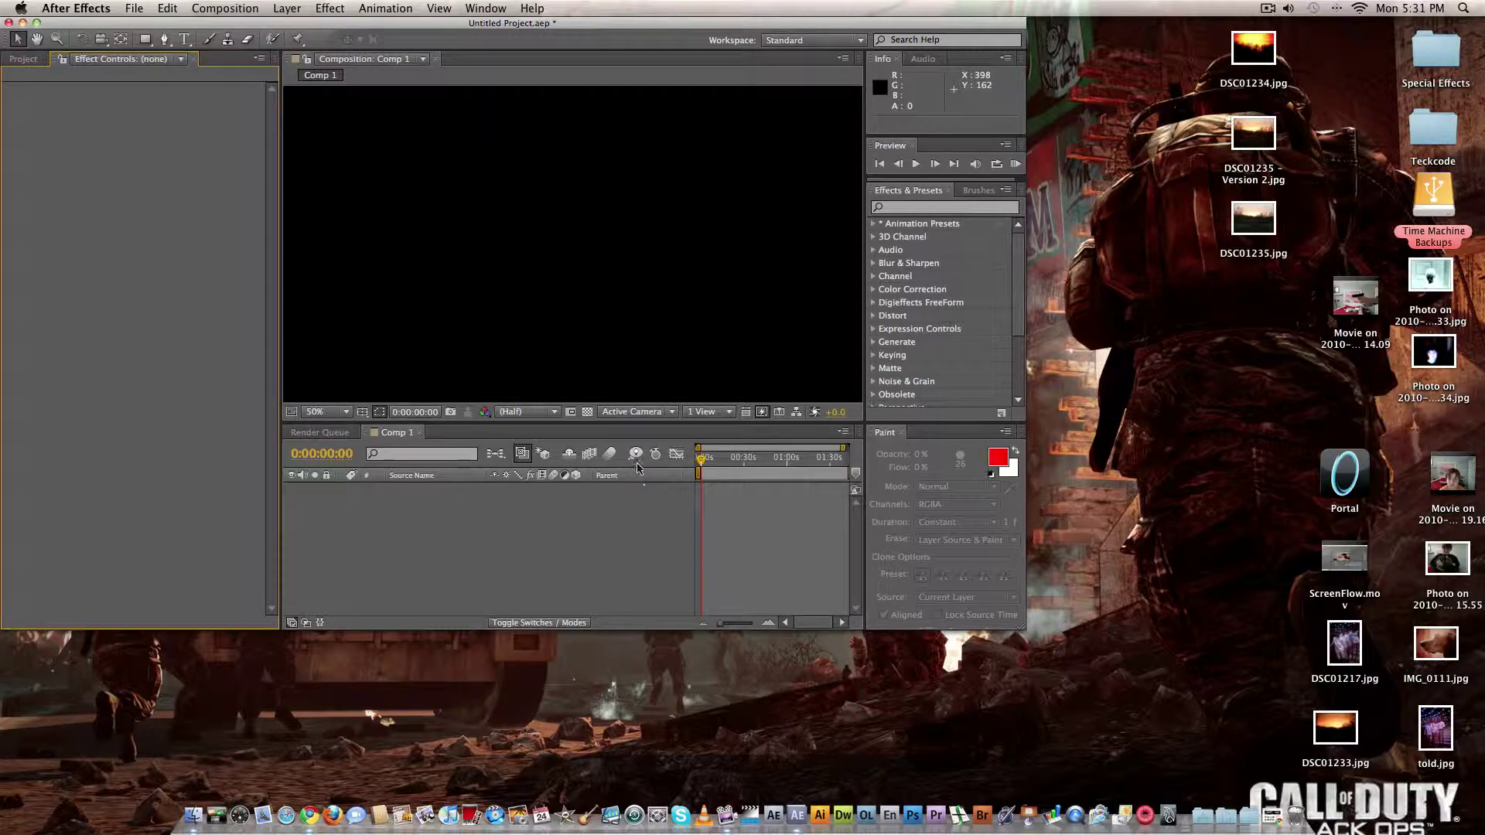
{"action": "key", "text": "comma"}
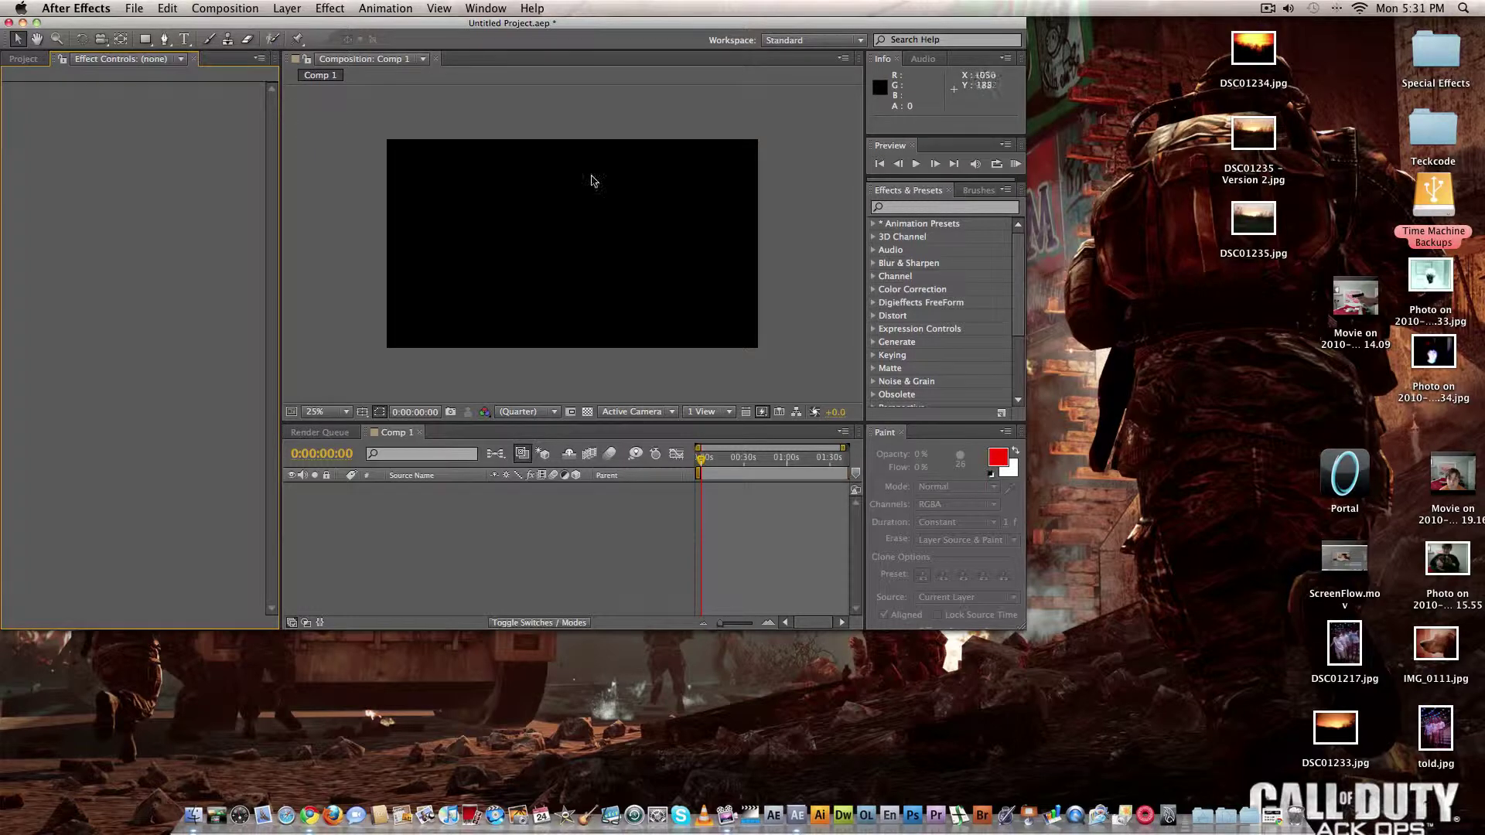
{"action": "left_click", "coordinate": [287, 7]}
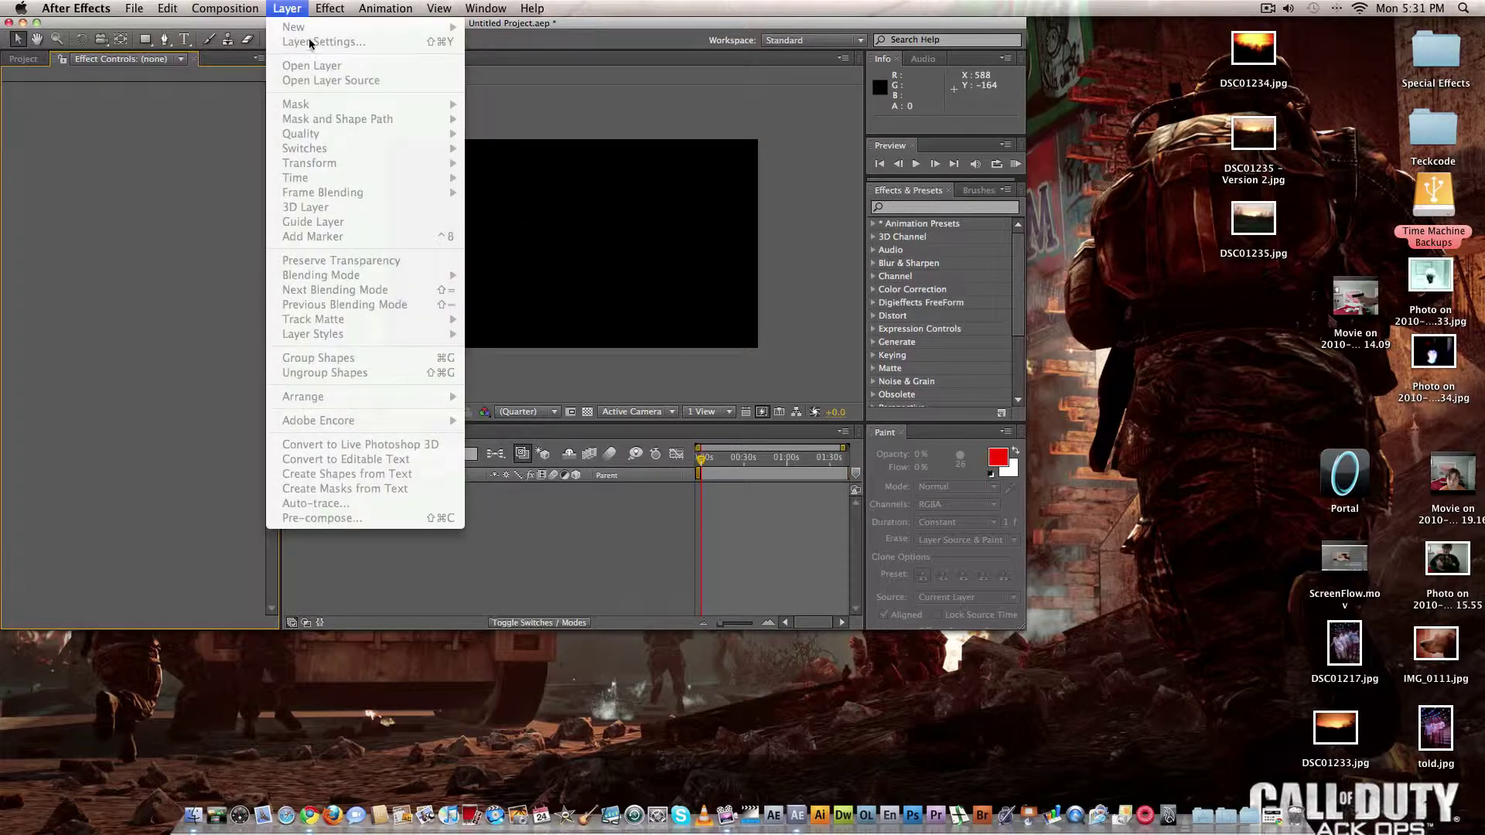
{"action": "left_click", "coordinate": [553, 487]}
{"action": "left_click", "coordinate": [287, 8]}
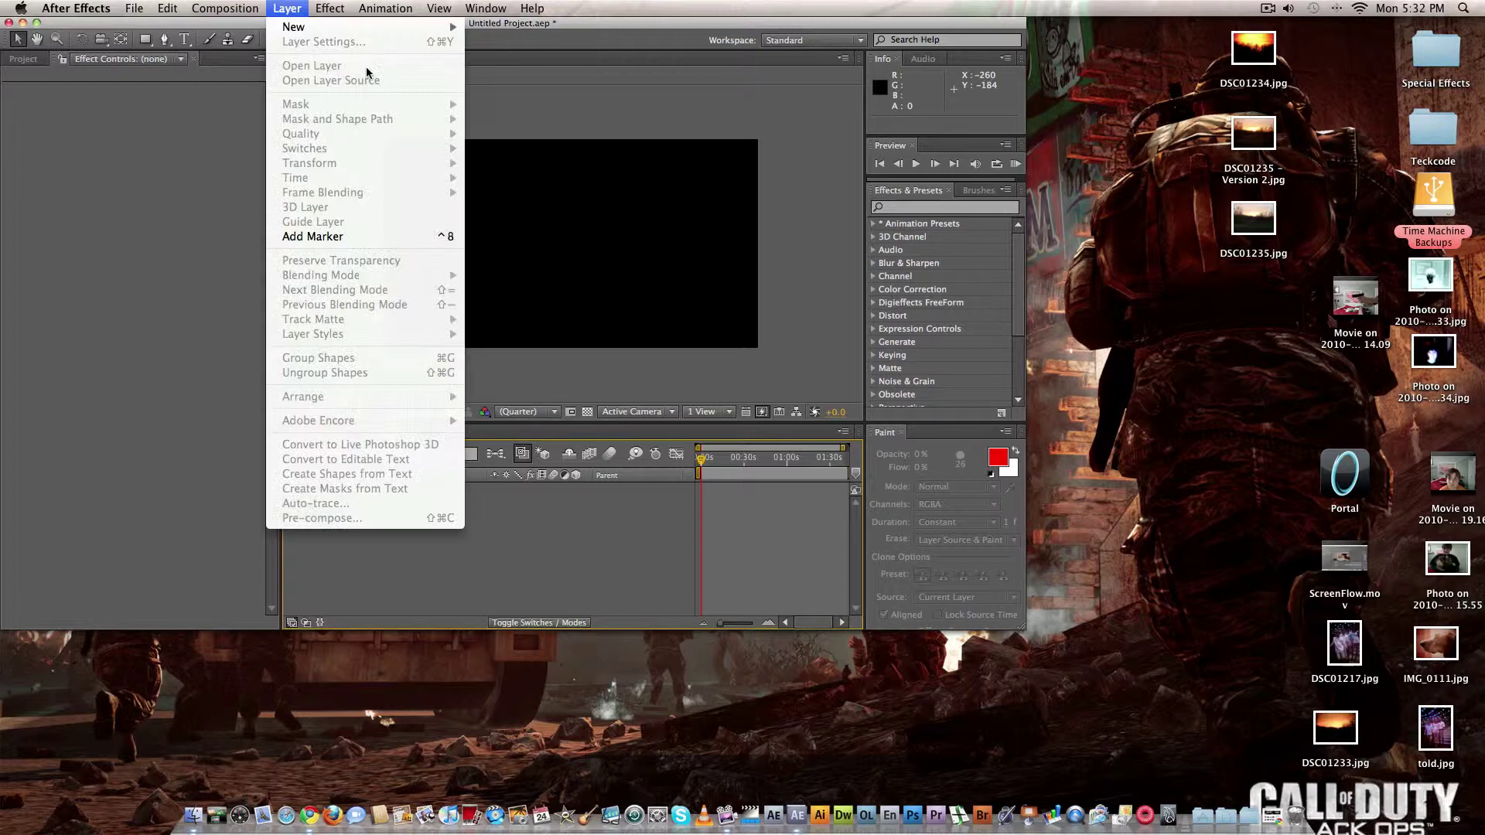
{"action": "mouse_move", "coordinate": [408, 27]}
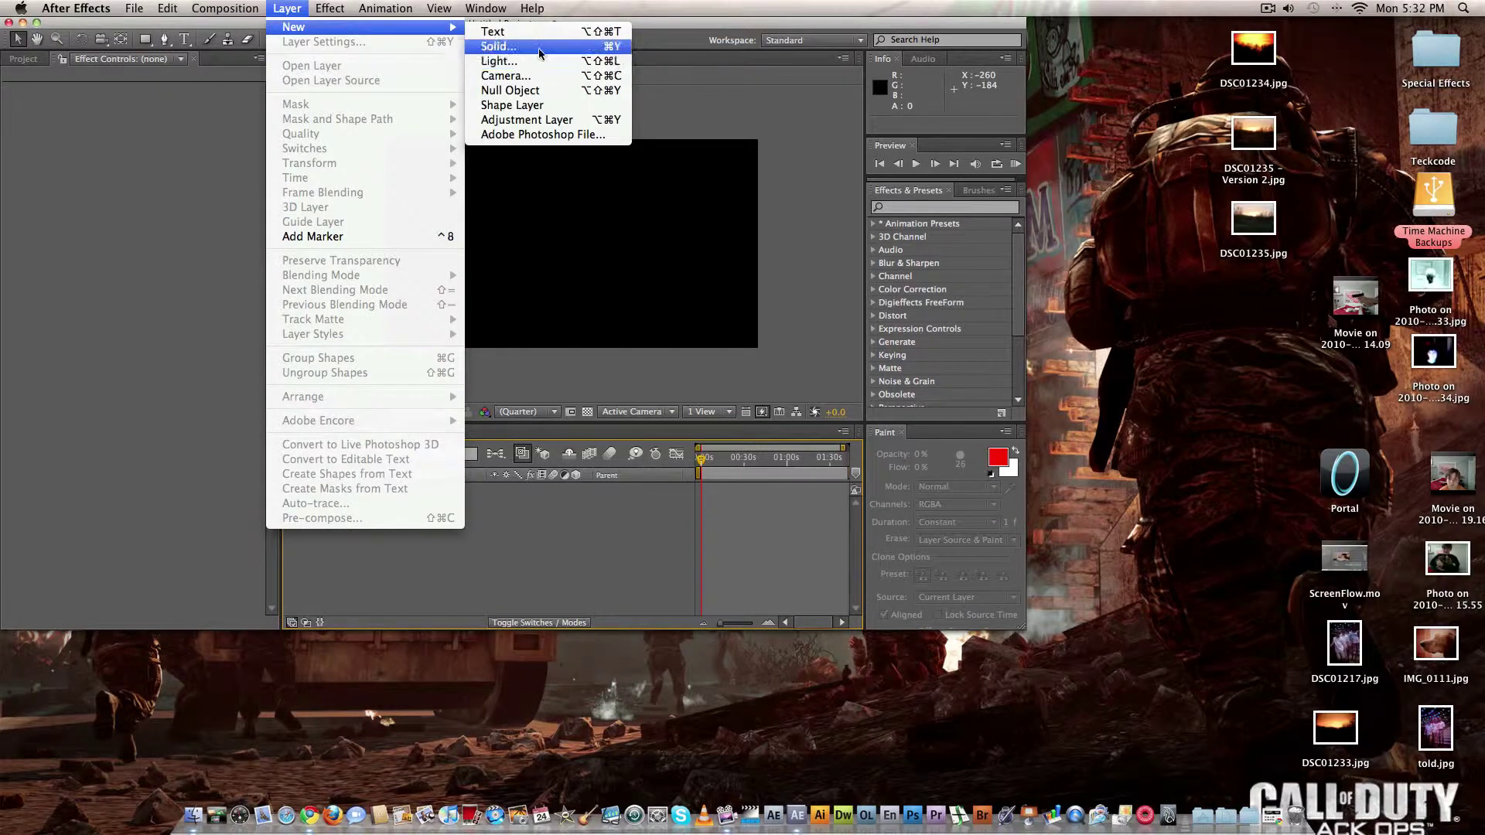
{"action": "left_click", "coordinate": [514, 44]}
{"action": "left_click", "coordinate": [719, 365]}
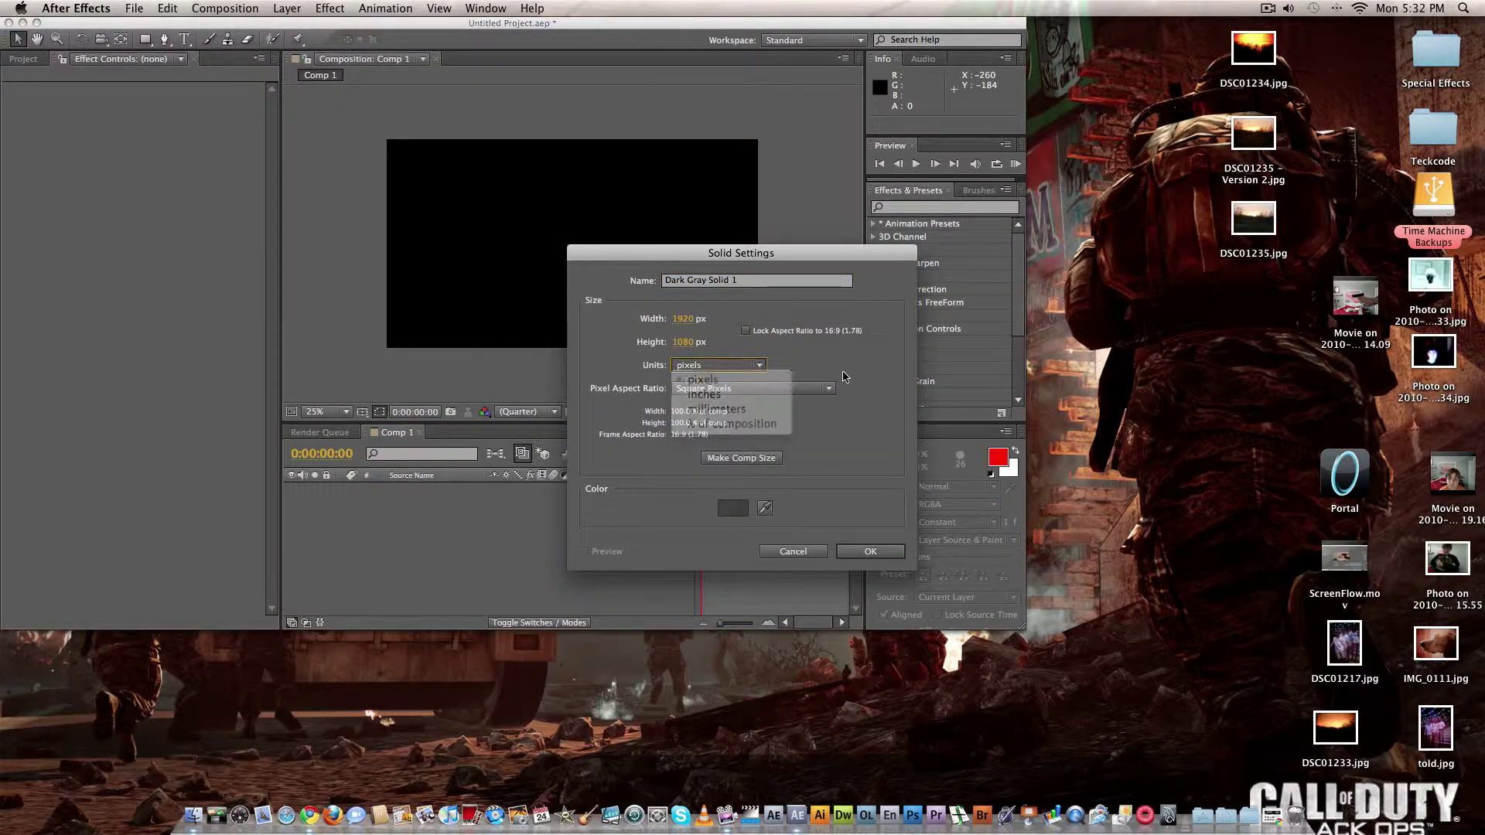
{"action": "left_click", "coordinate": [696, 367]}
{"action": "left_click", "coordinate": [733, 508]}
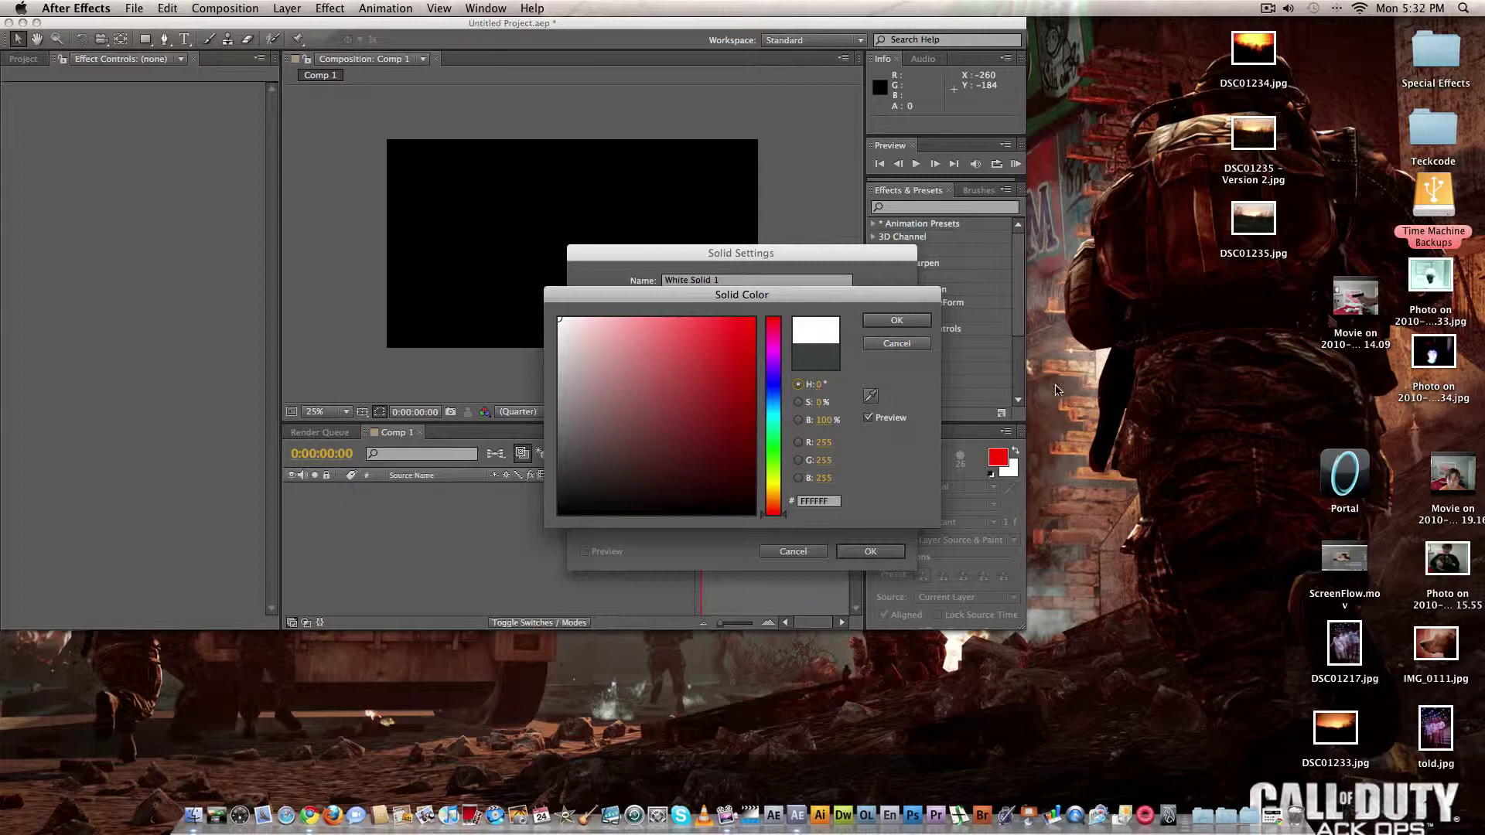
{"action": "left_click", "coordinate": [897, 320]}
{"action": "left_click", "coordinate": [870, 551]}
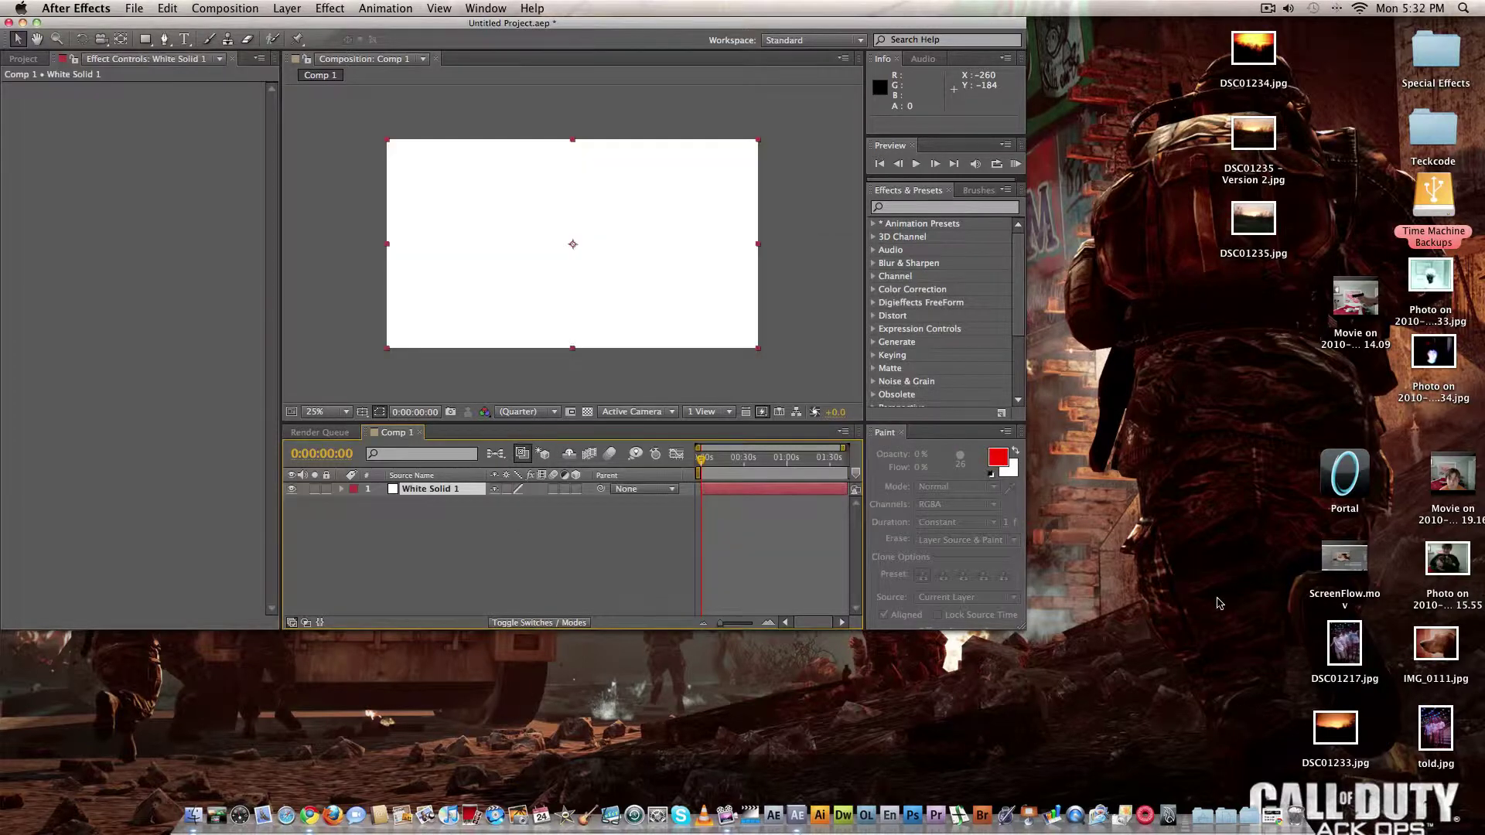
{"action": "left_click", "coordinate": [1130, 379]}
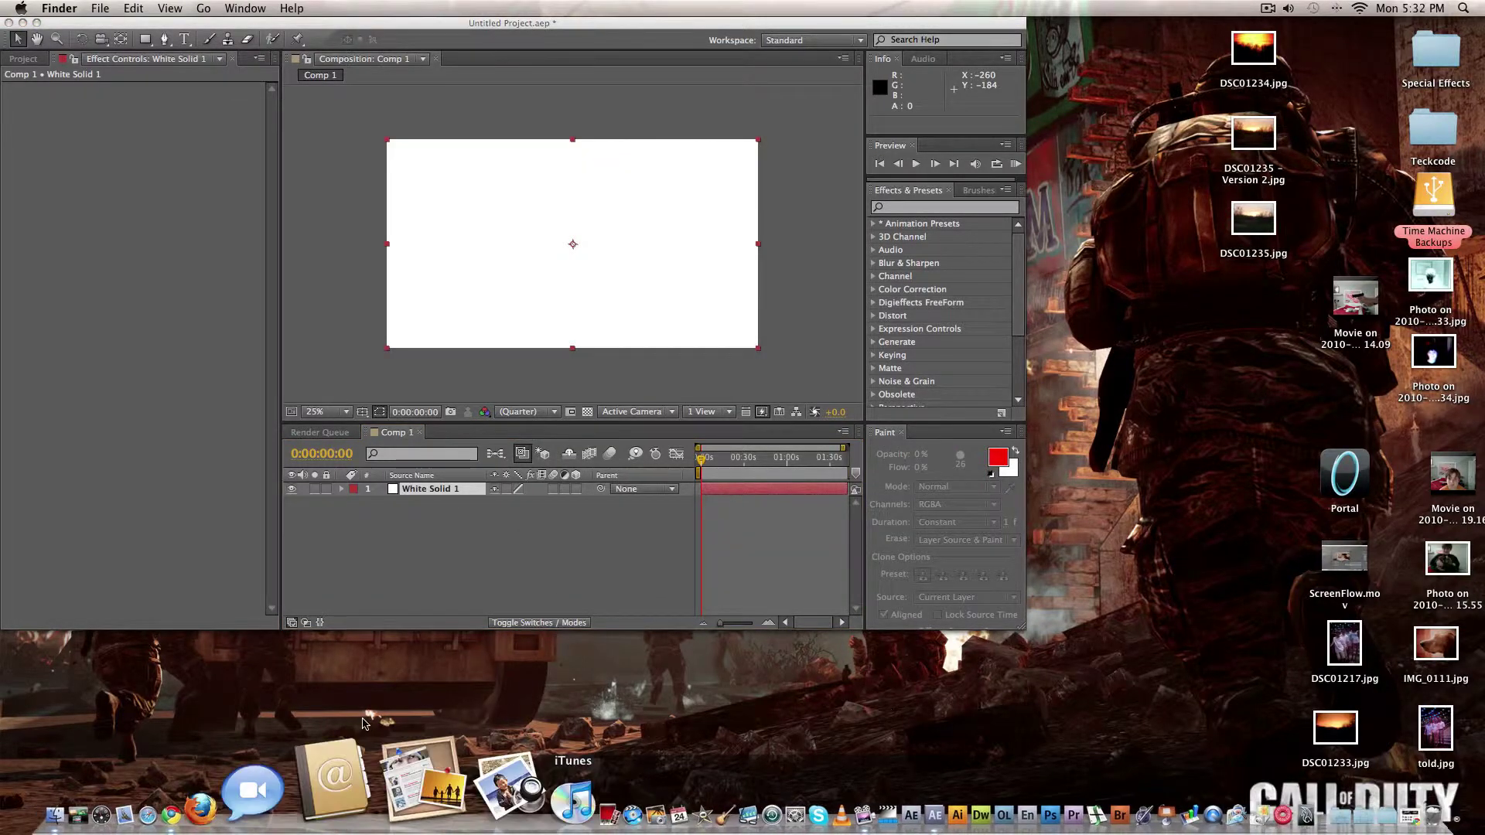
{"action": "left_click", "coordinate": [23, 24]}
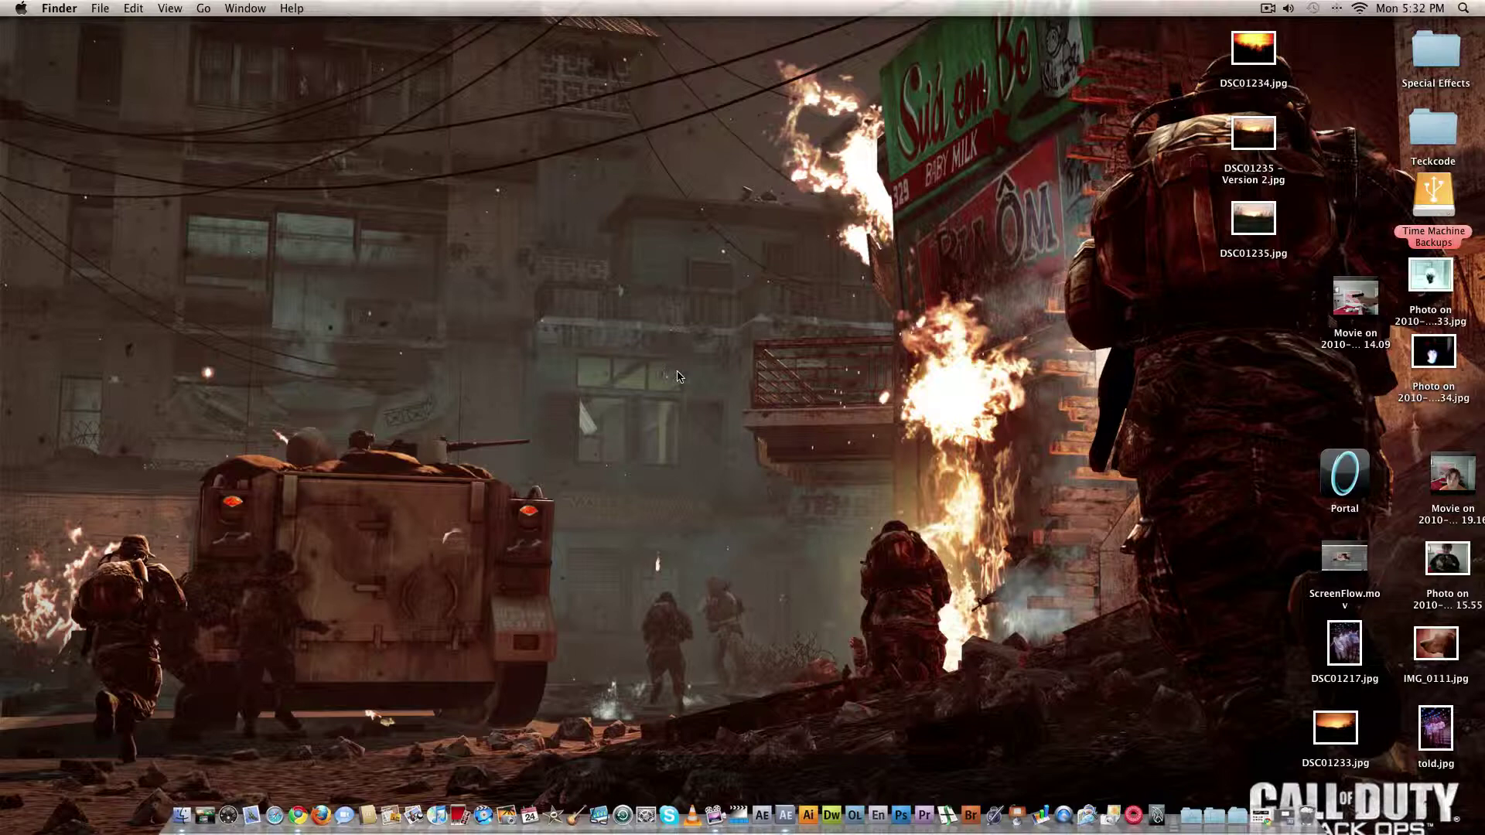
{"action": "left_click", "coordinate": [1287, 811]}
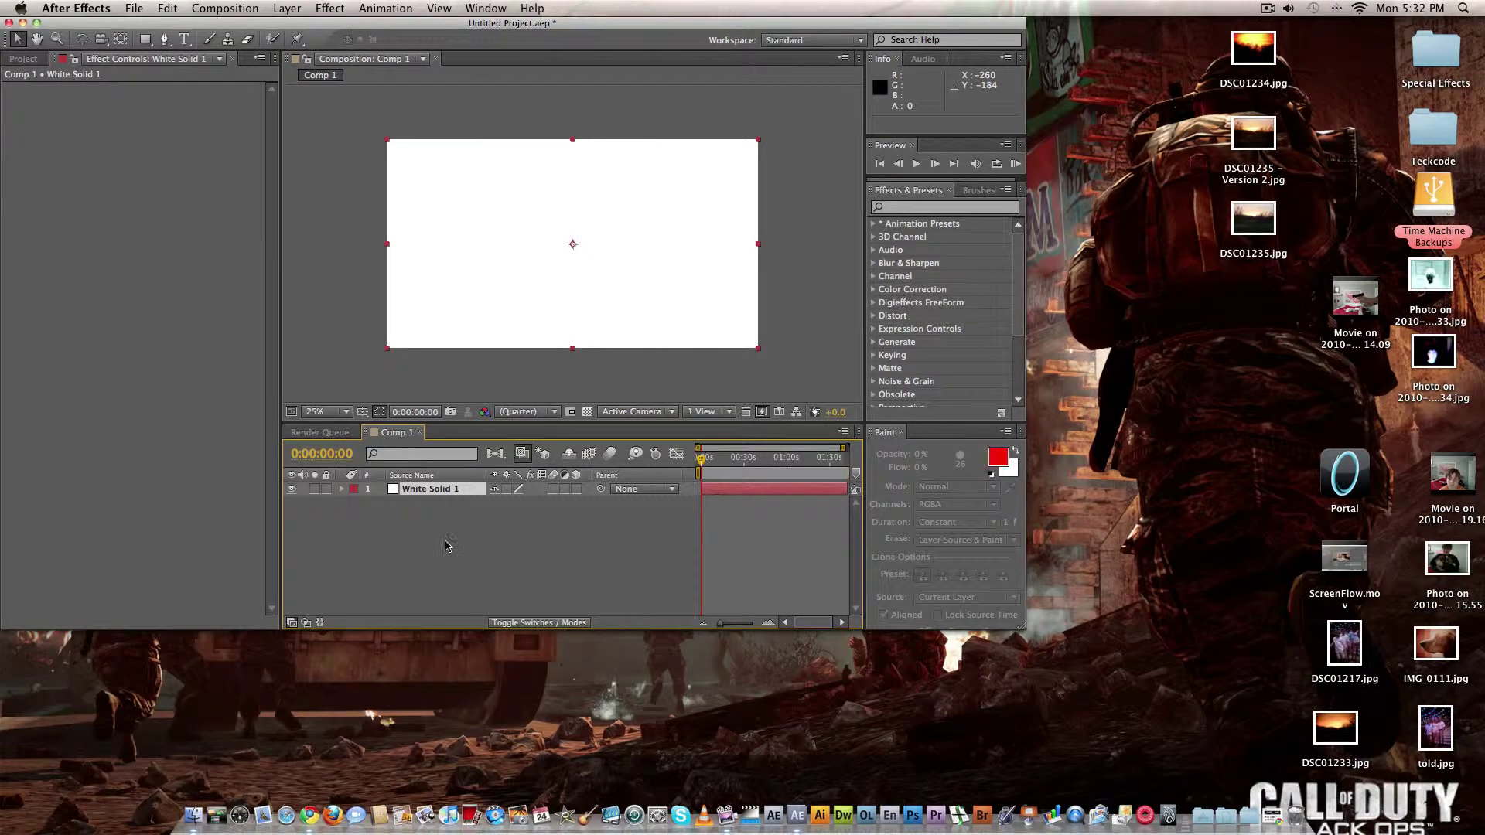
Step: Open the import browser from the Project panel and navigate to the Music > iTunes Music folder
{"action": "left_click", "coordinate": [447, 545]}
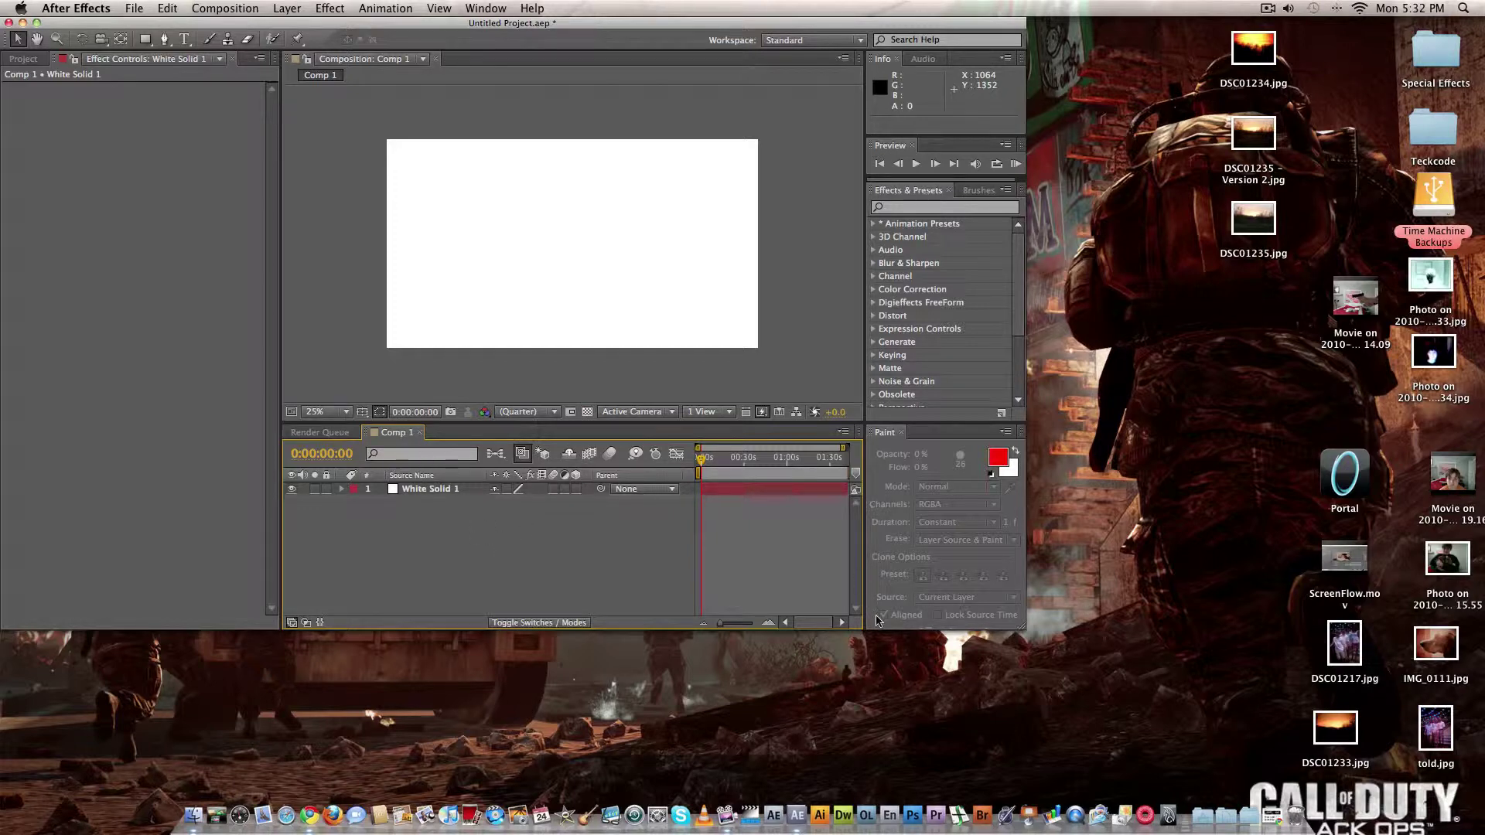
{"action": "left_click", "coordinate": [11, 58]}
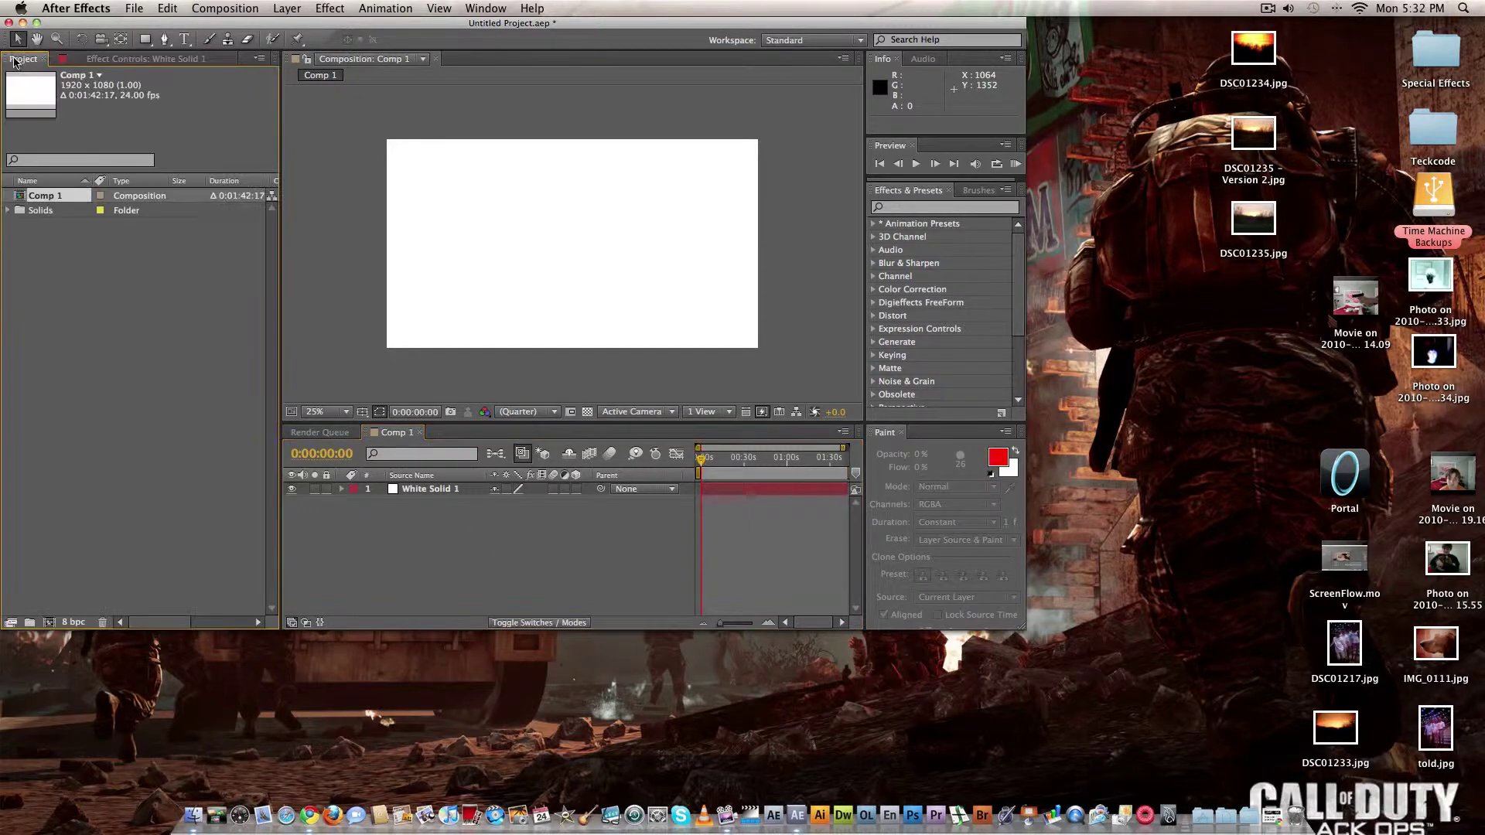
{"action": "double_click", "coordinate": [254, 402]}
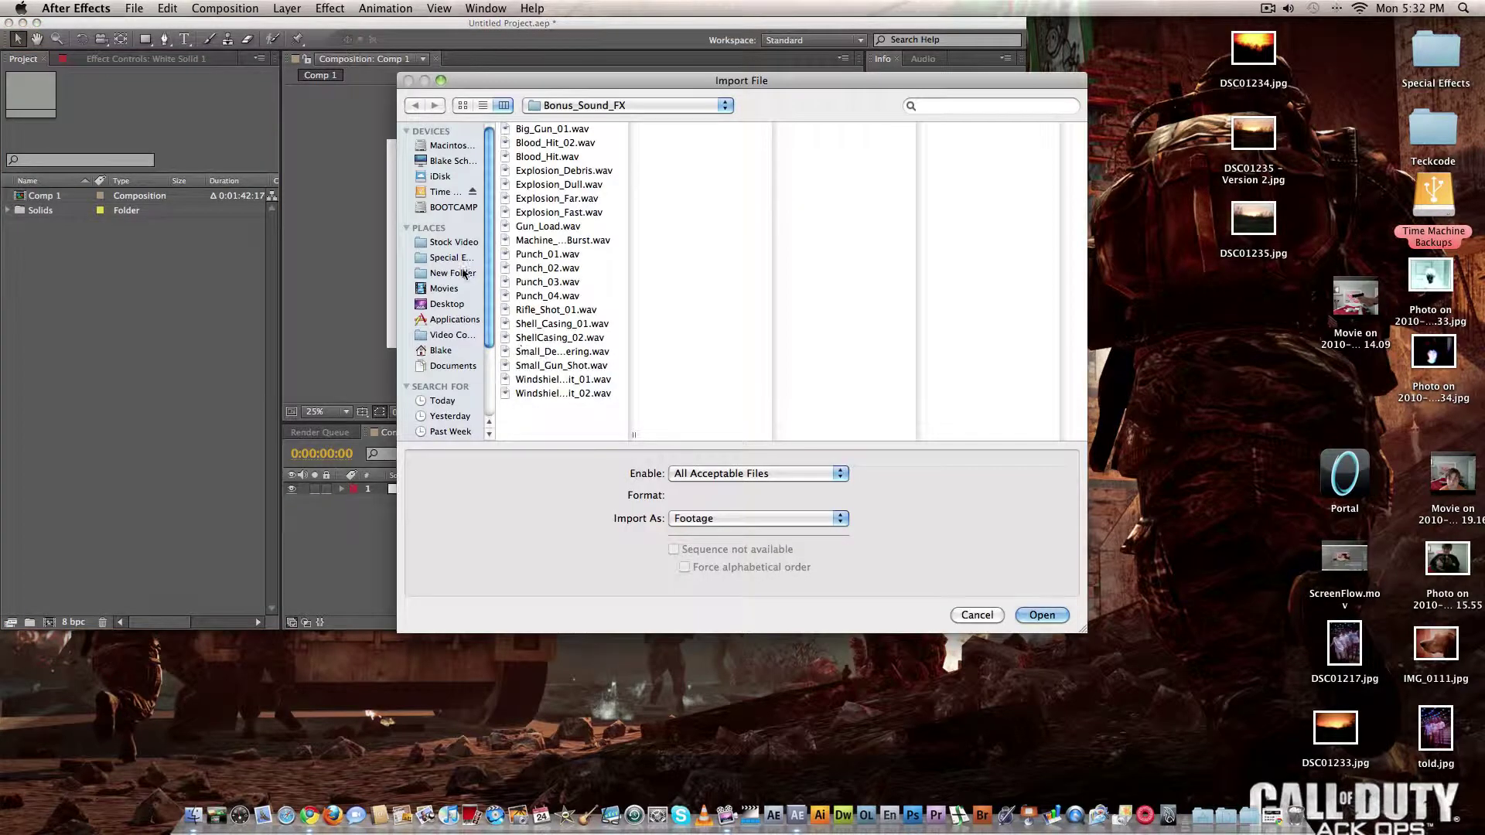
{"action": "left_click", "coordinate": [449, 304]}
{"action": "left_click", "coordinate": [446, 288]}
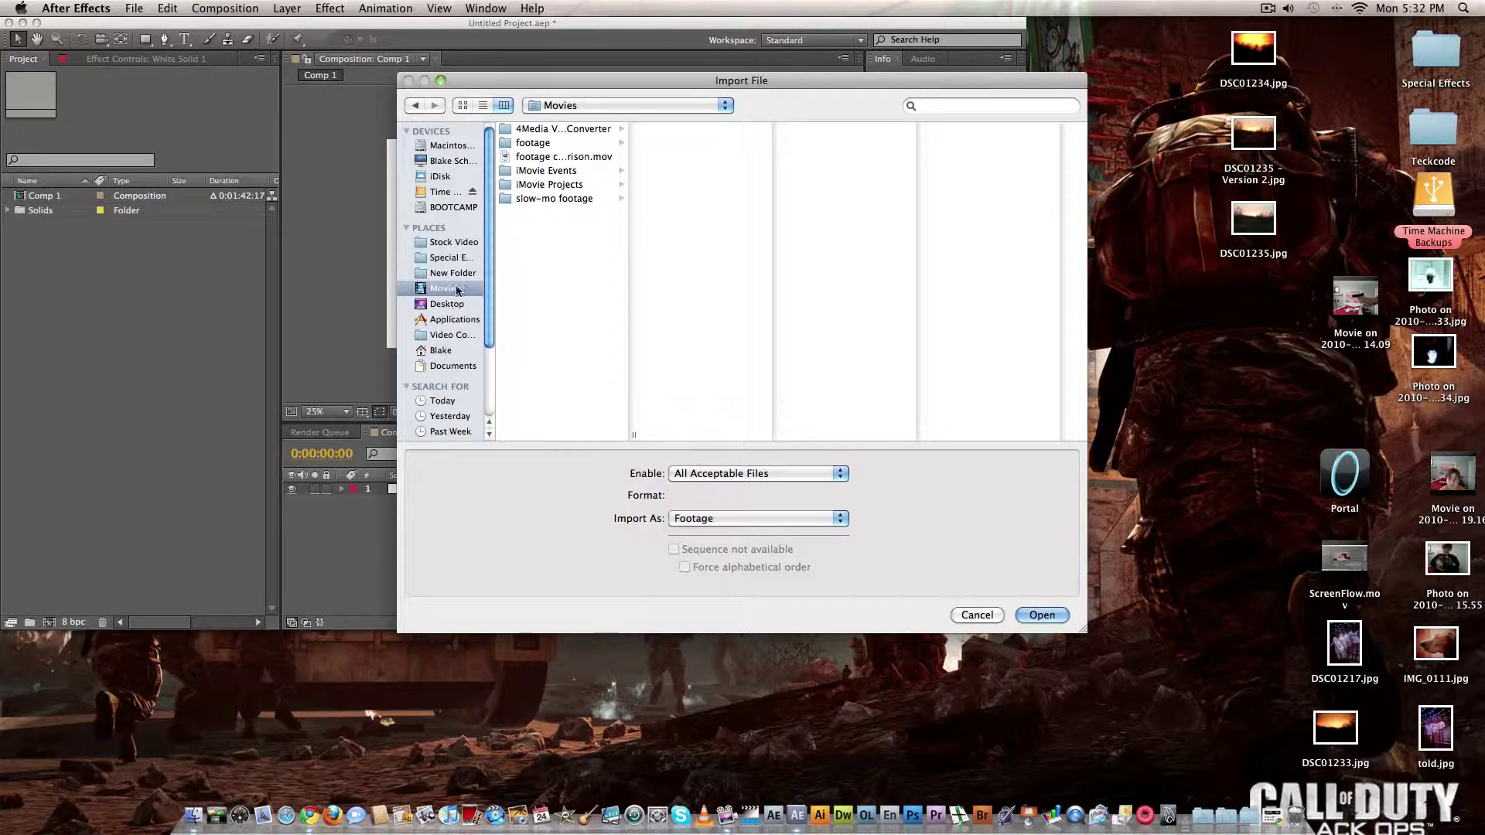
{"action": "left_click", "coordinate": [460, 305]}
{"action": "left_click", "coordinate": [455, 339]}
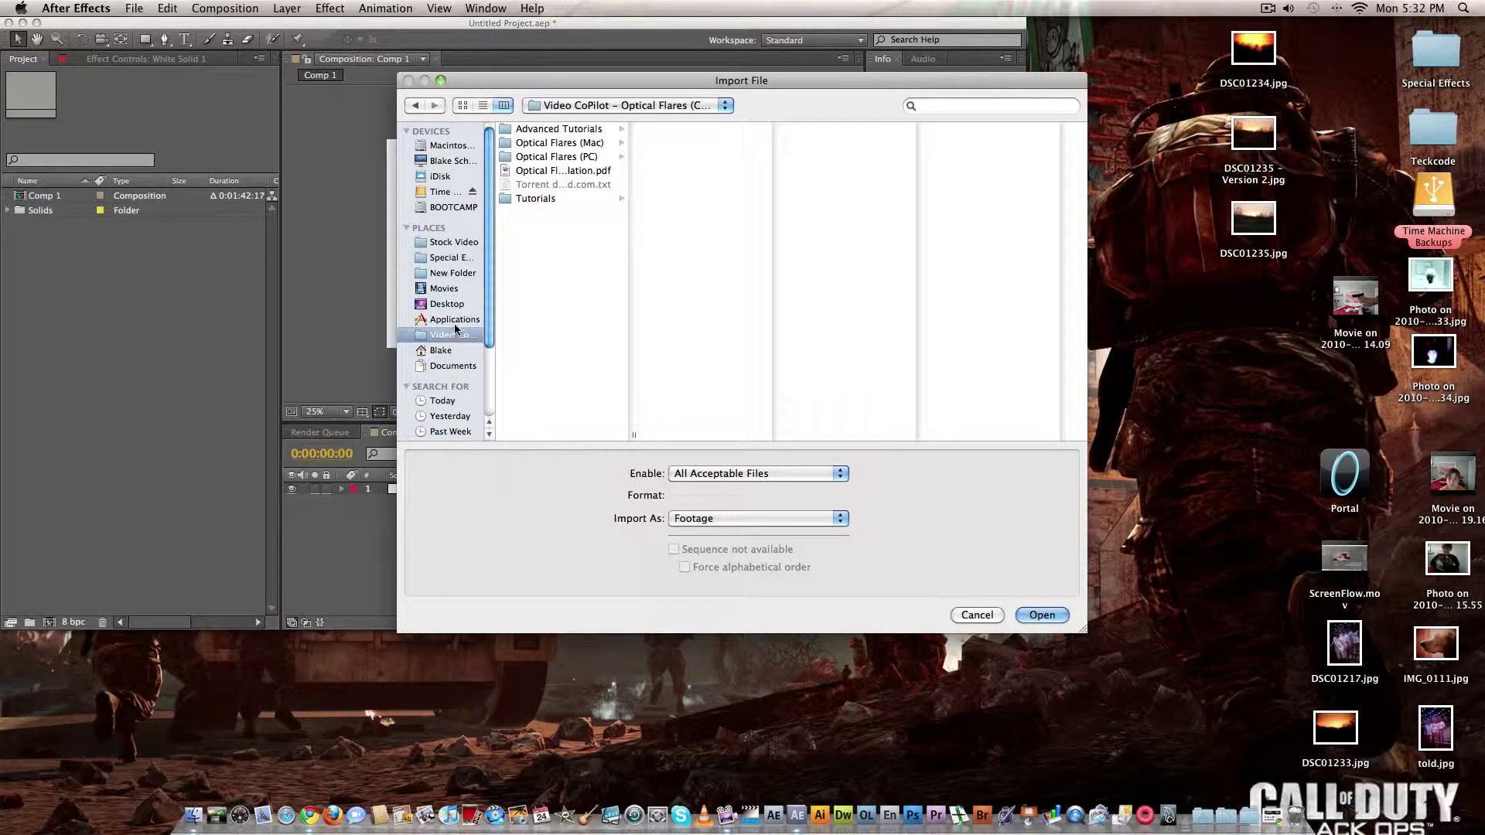
{"action": "left_click", "coordinate": [455, 320]}
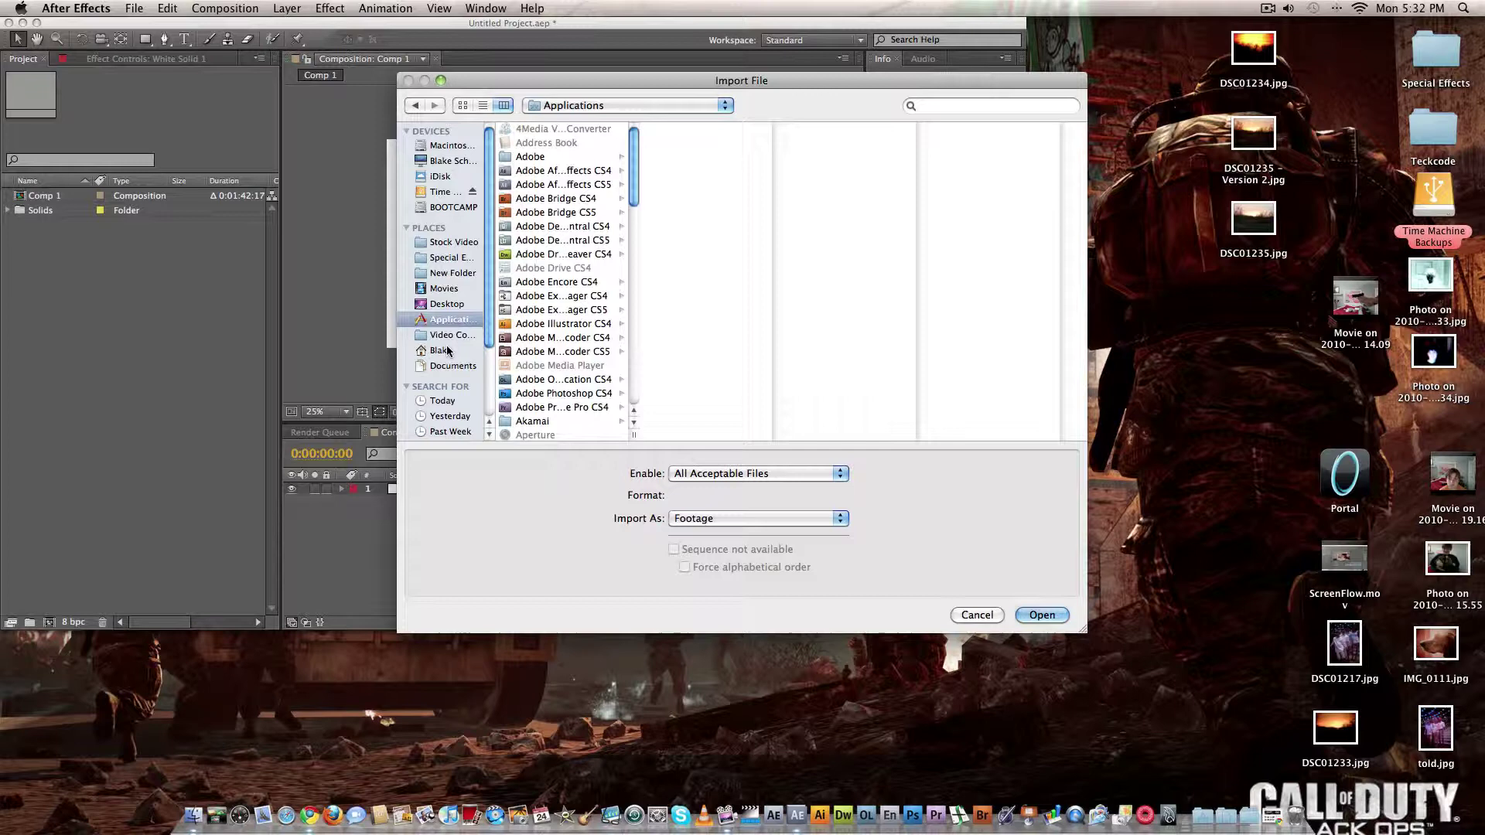
{"action": "left_click", "coordinate": [448, 351]}
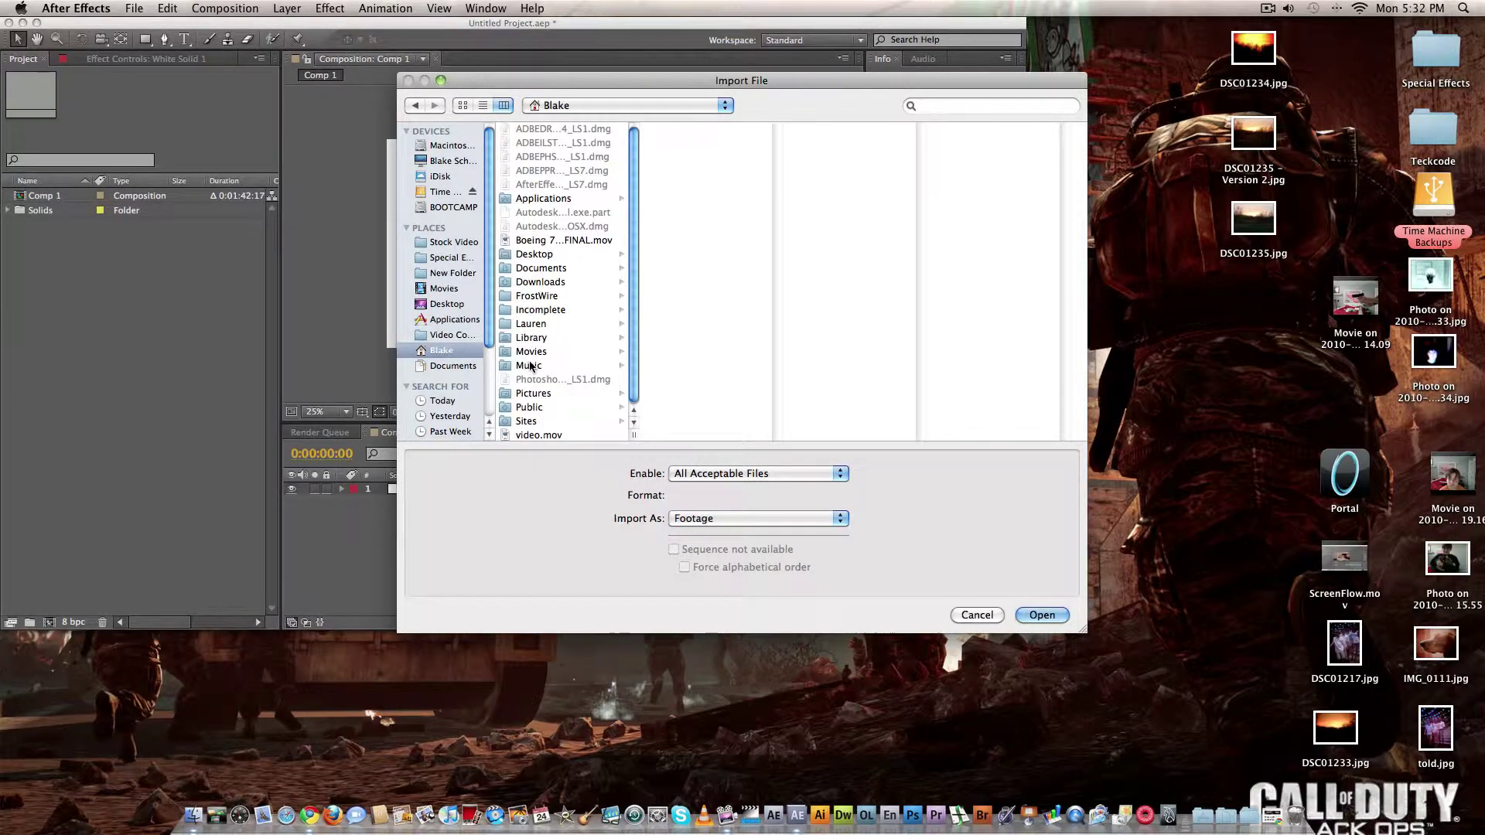
{"action": "left_click", "coordinate": [531, 366]}
{"action": "left_click", "coordinate": [692, 143]}
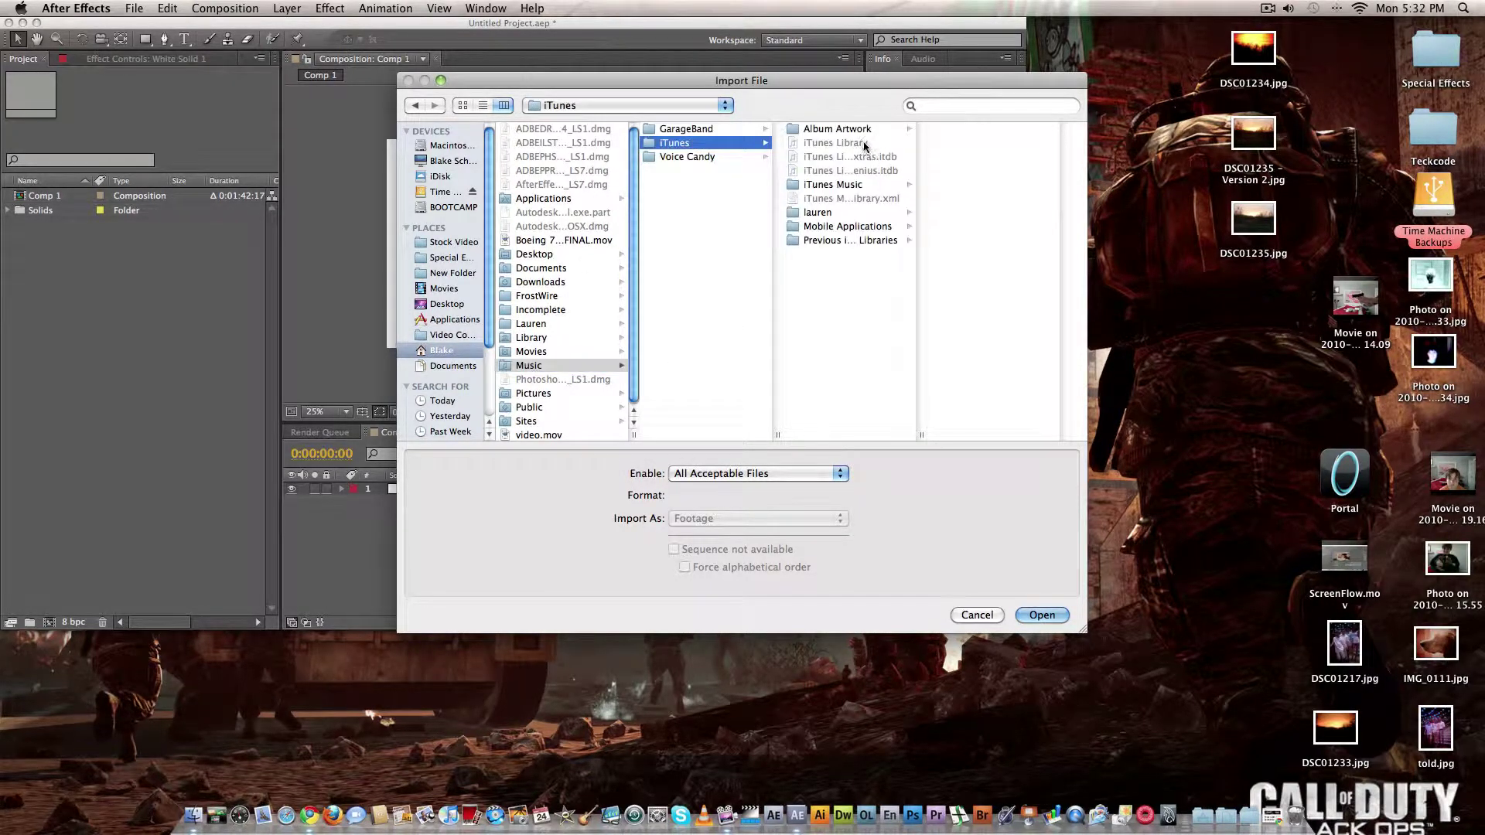
{"action": "left_click", "coordinate": [844, 186]}
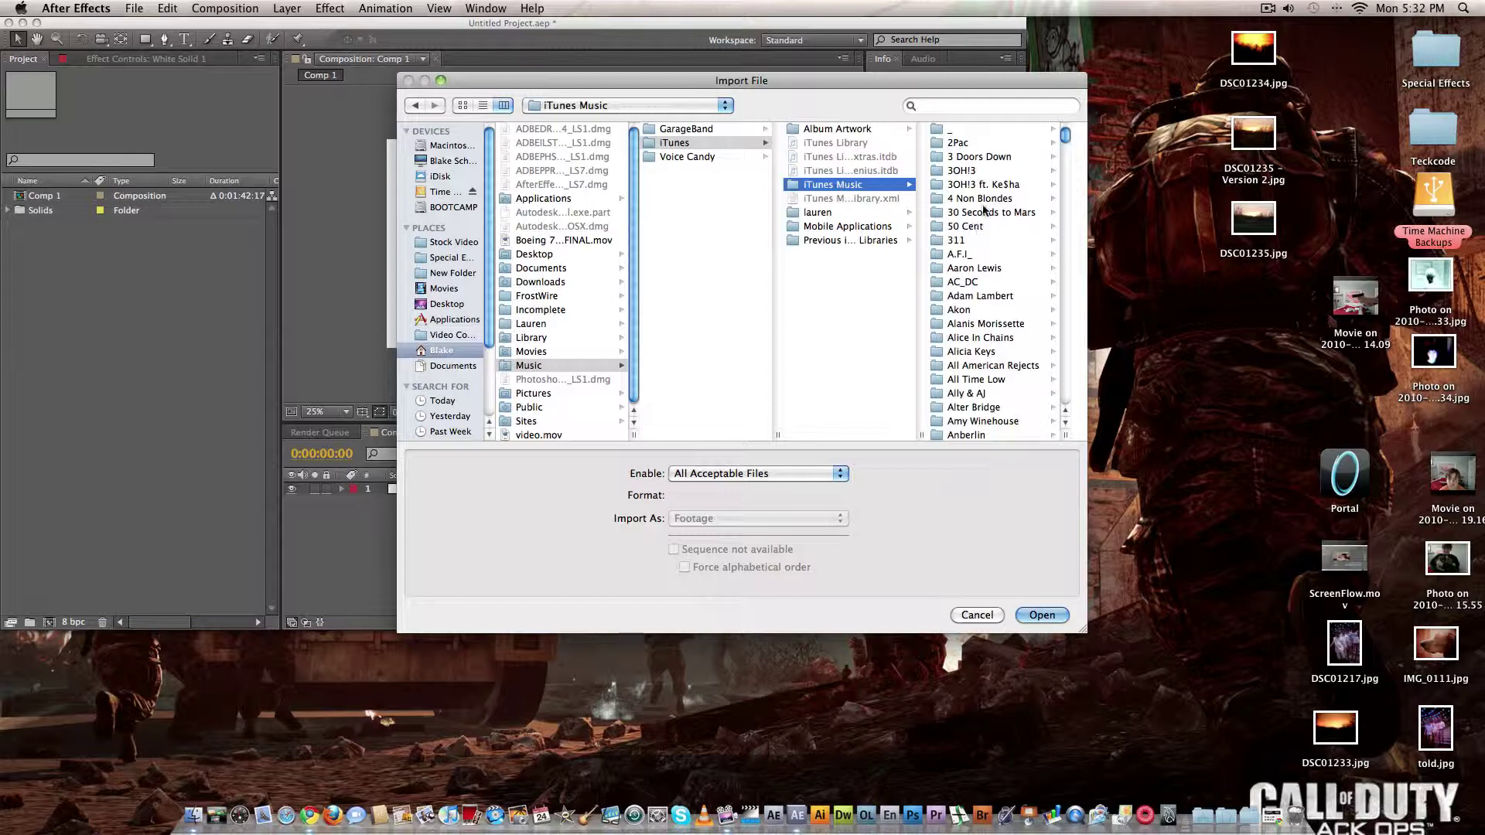
Step: Find and open the Eminem artist folder among the iTunes Music artists
{"action": "scroll", "coordinate": [973, 163], "scroll_direction": "down", "scroll_amount": 20}
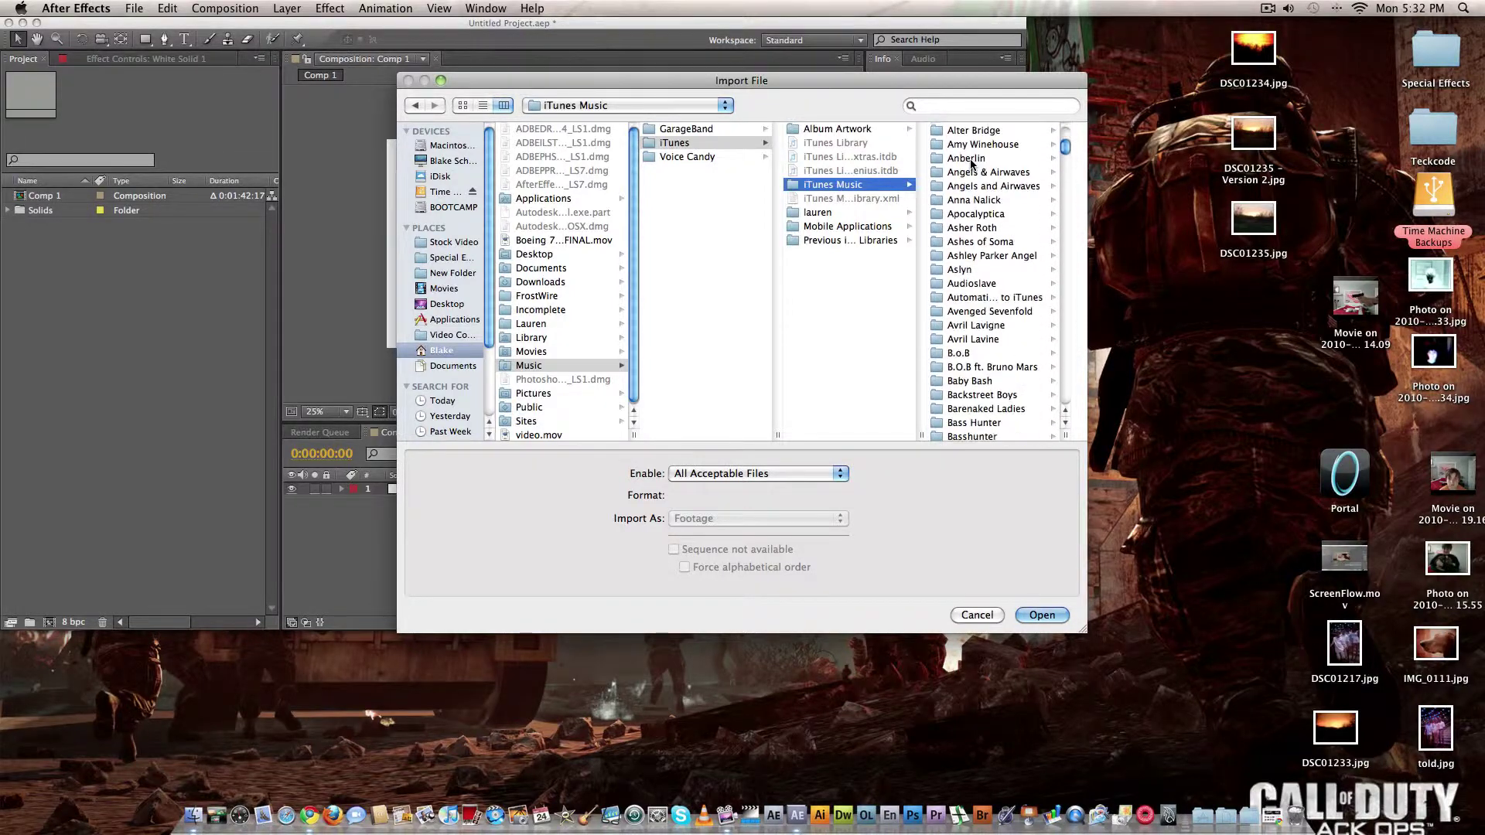
{"action": "scroll", "coordinate": [972, 163], "scroll_direction": "down", "scroll_amount": 10}
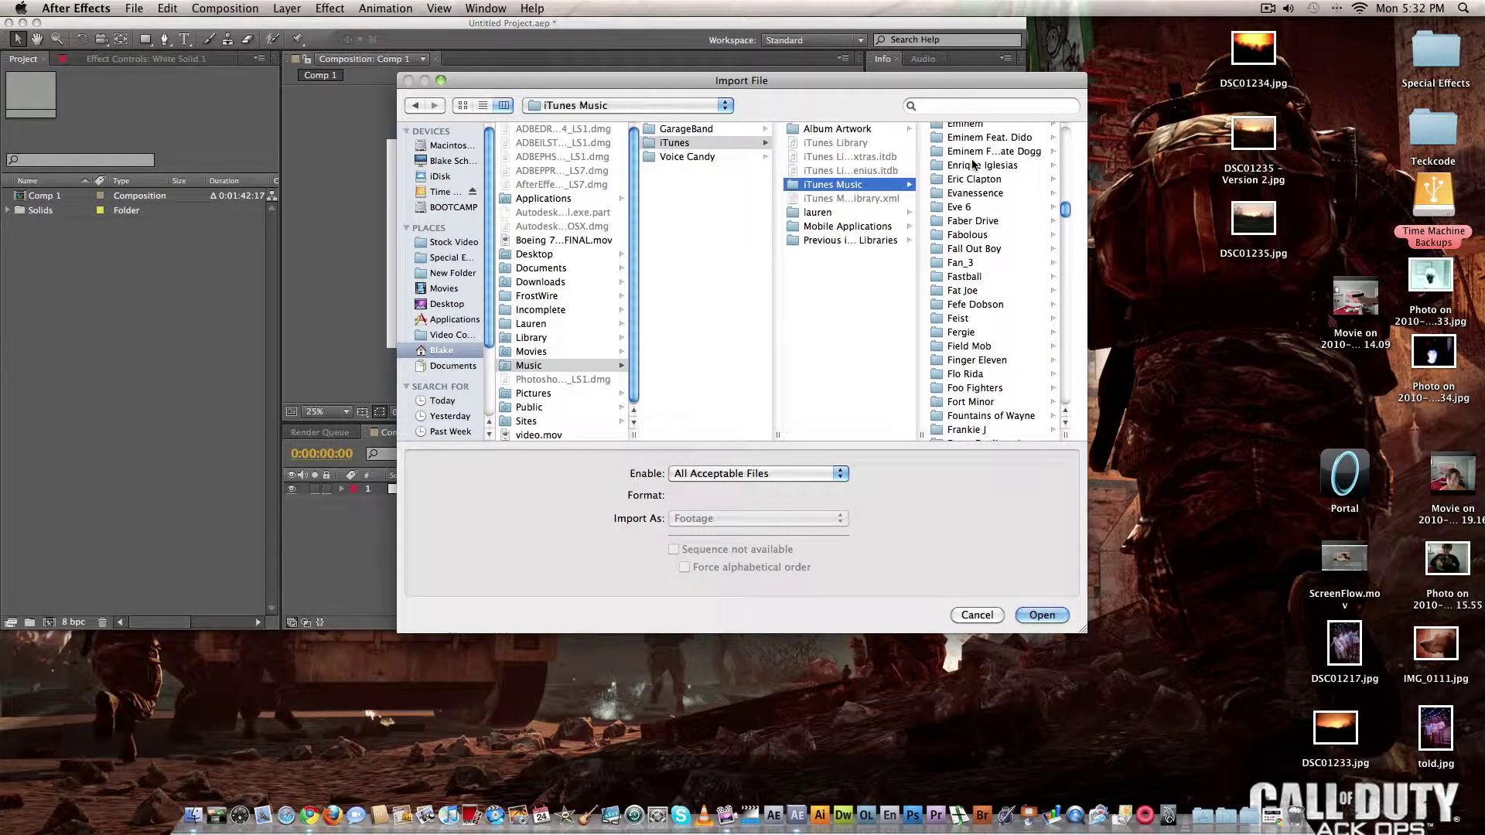
{"action": "type", "text": "i"}
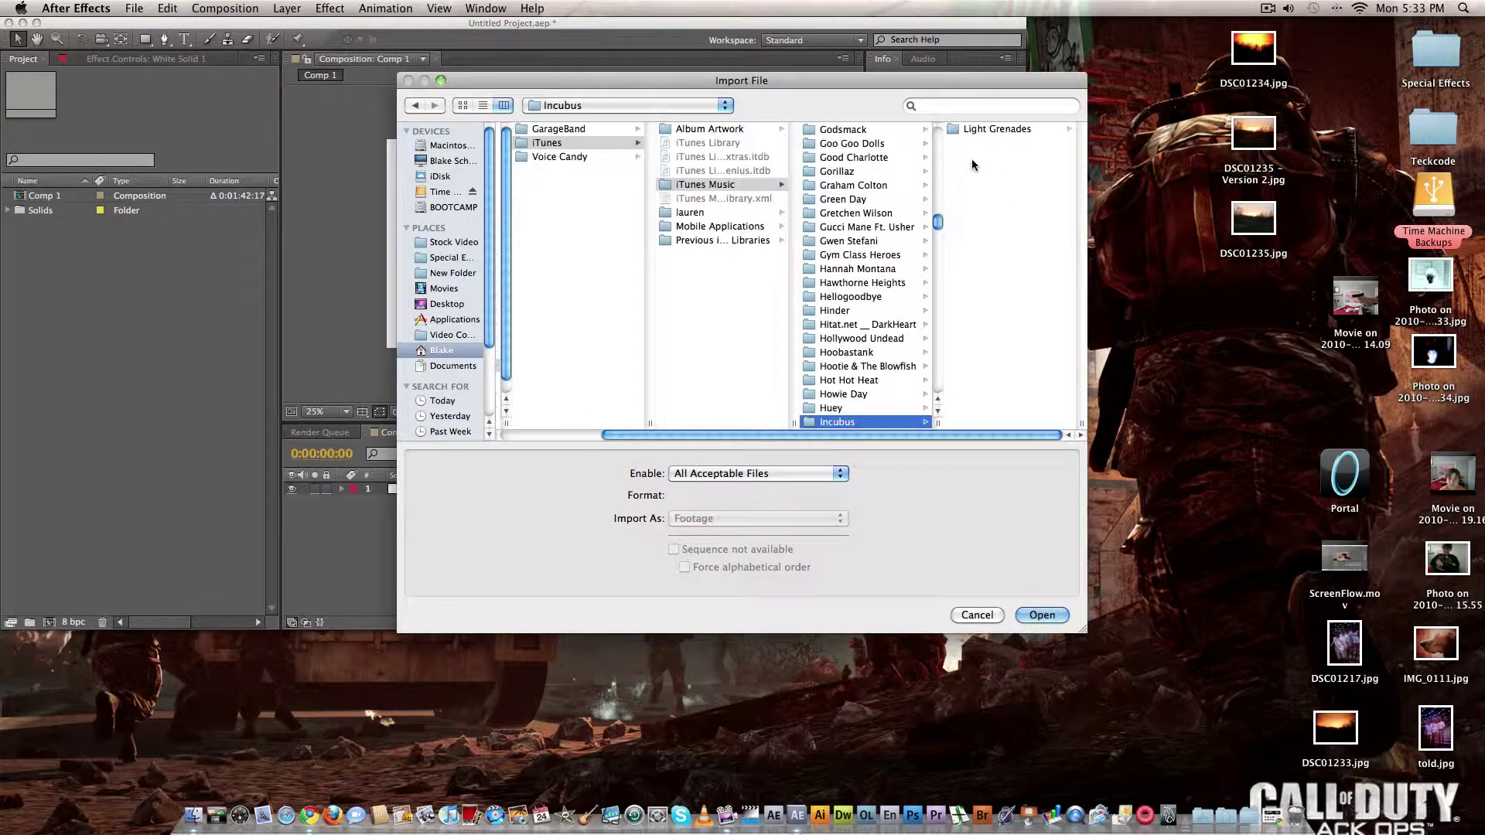
{"action": "type", "text": "e"}
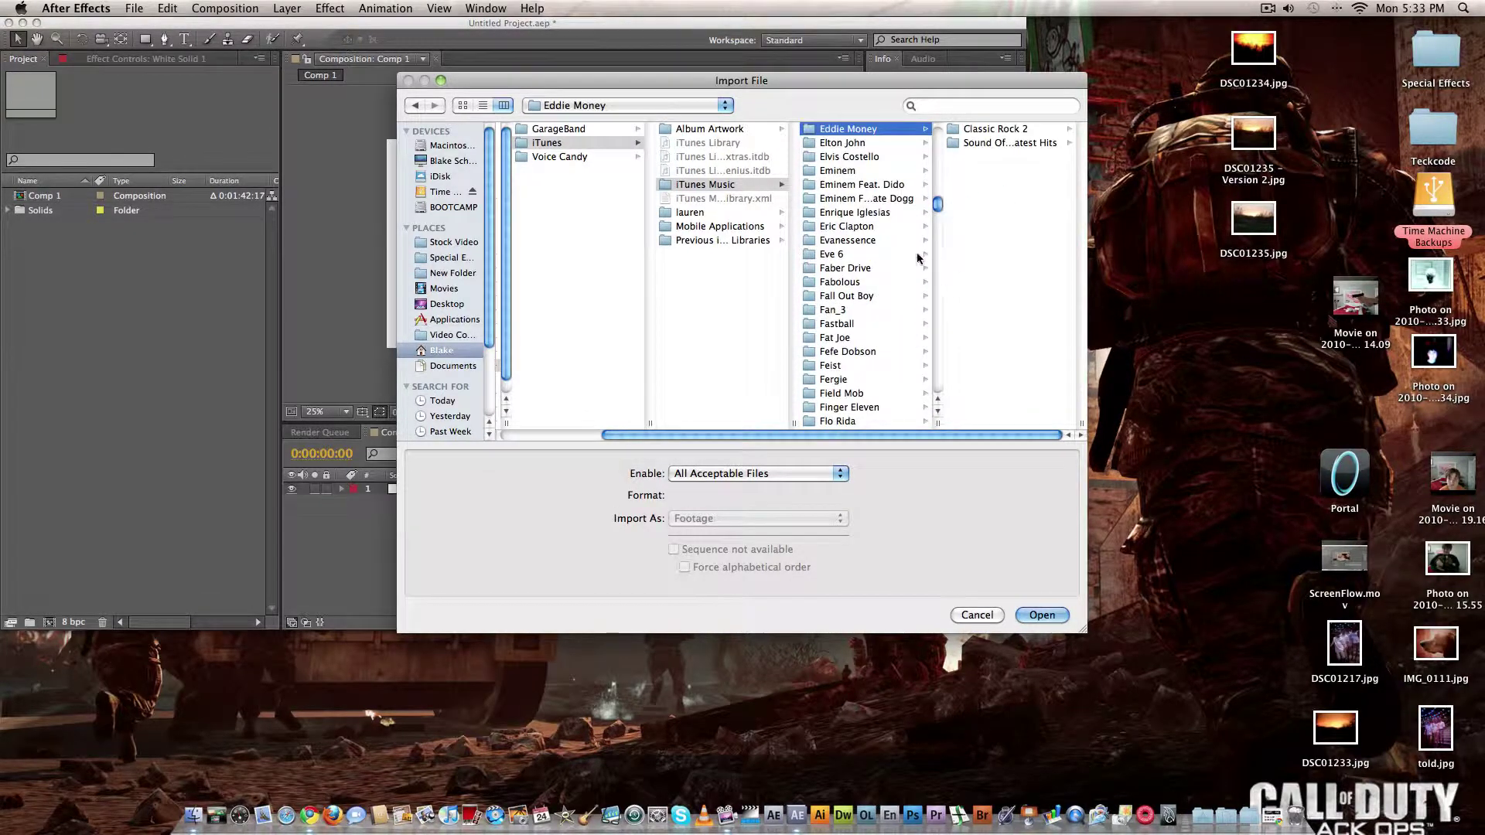
{"action": "left_click", "coordinate": [839, 186]}
{"action": "left_click", "coordinate": [840, 172]}
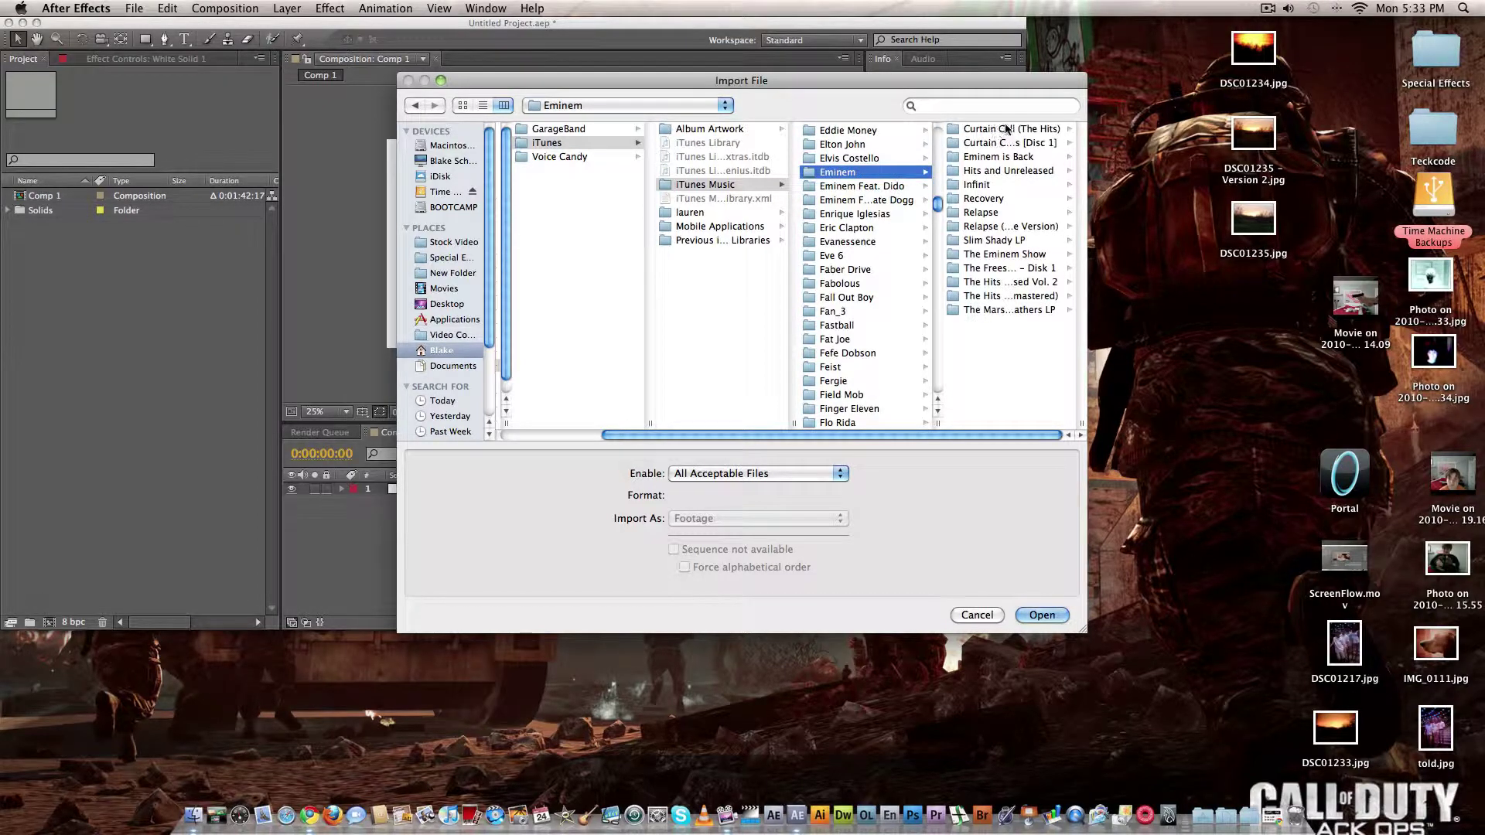
Step: Browse Eminem's albums to Recovery and select the track 08 Not Afraid.mp3
{"action": "left_click", "coordinate": [990, 227]}
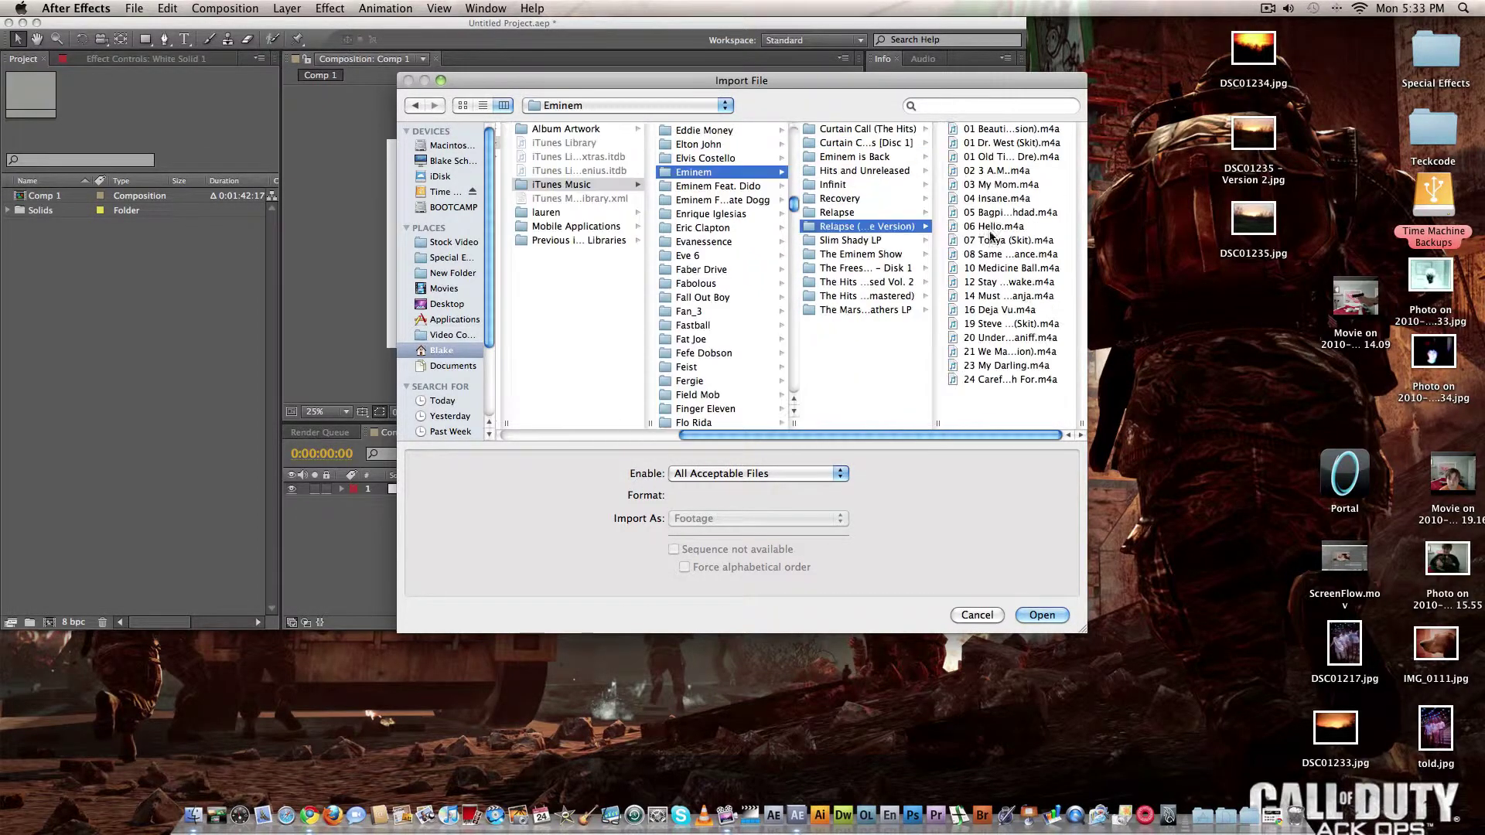
{"action": "left_click", "coordinate": [858, 242]}
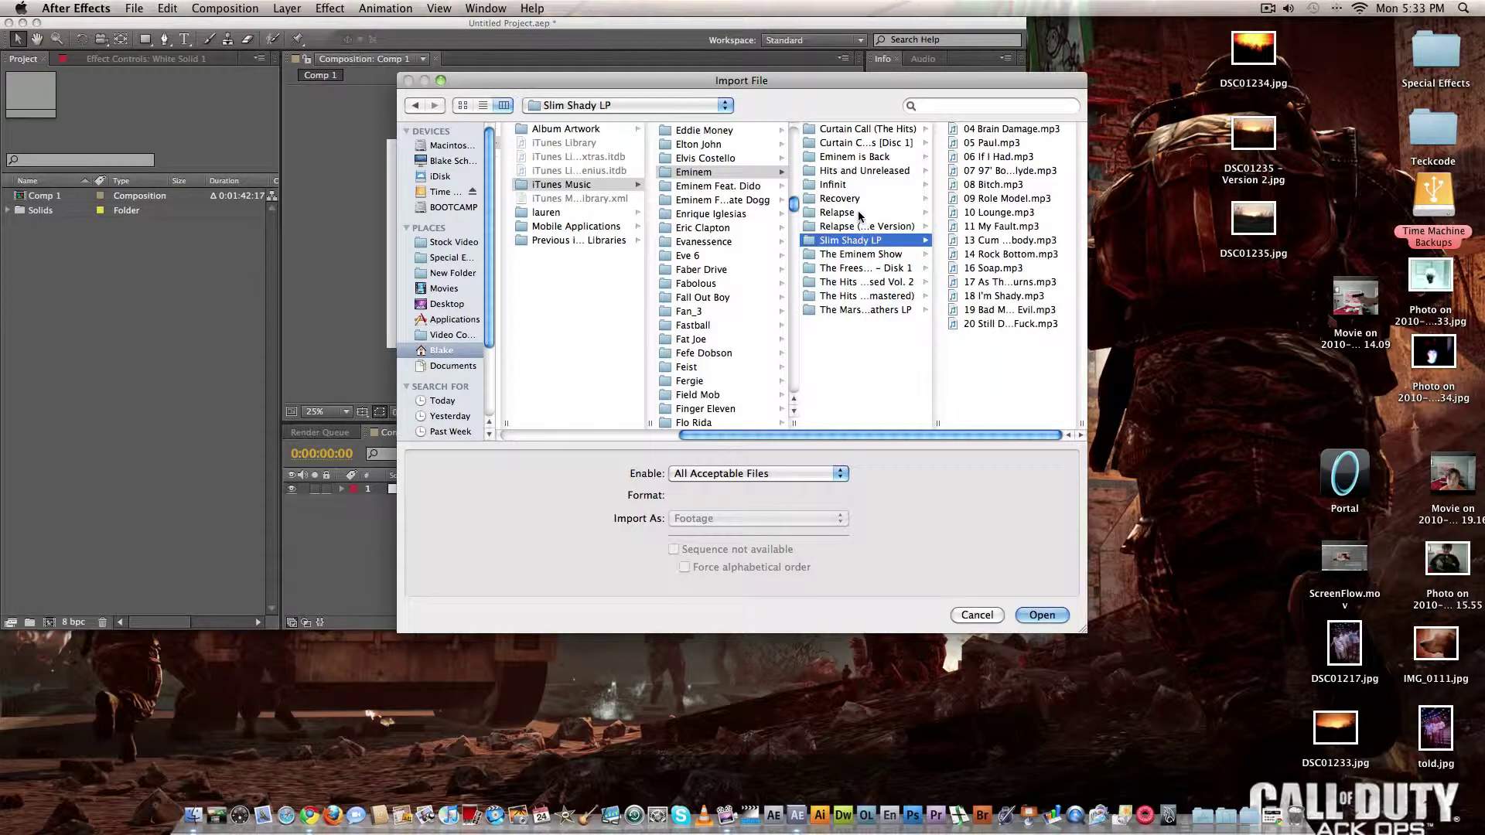
{"action": "left_click", "coordinate": [857, 310]}
{"action": "left_click", "coordinate": [856, 297]}
{"action": "left_click", "coordinate": [851, 283]}
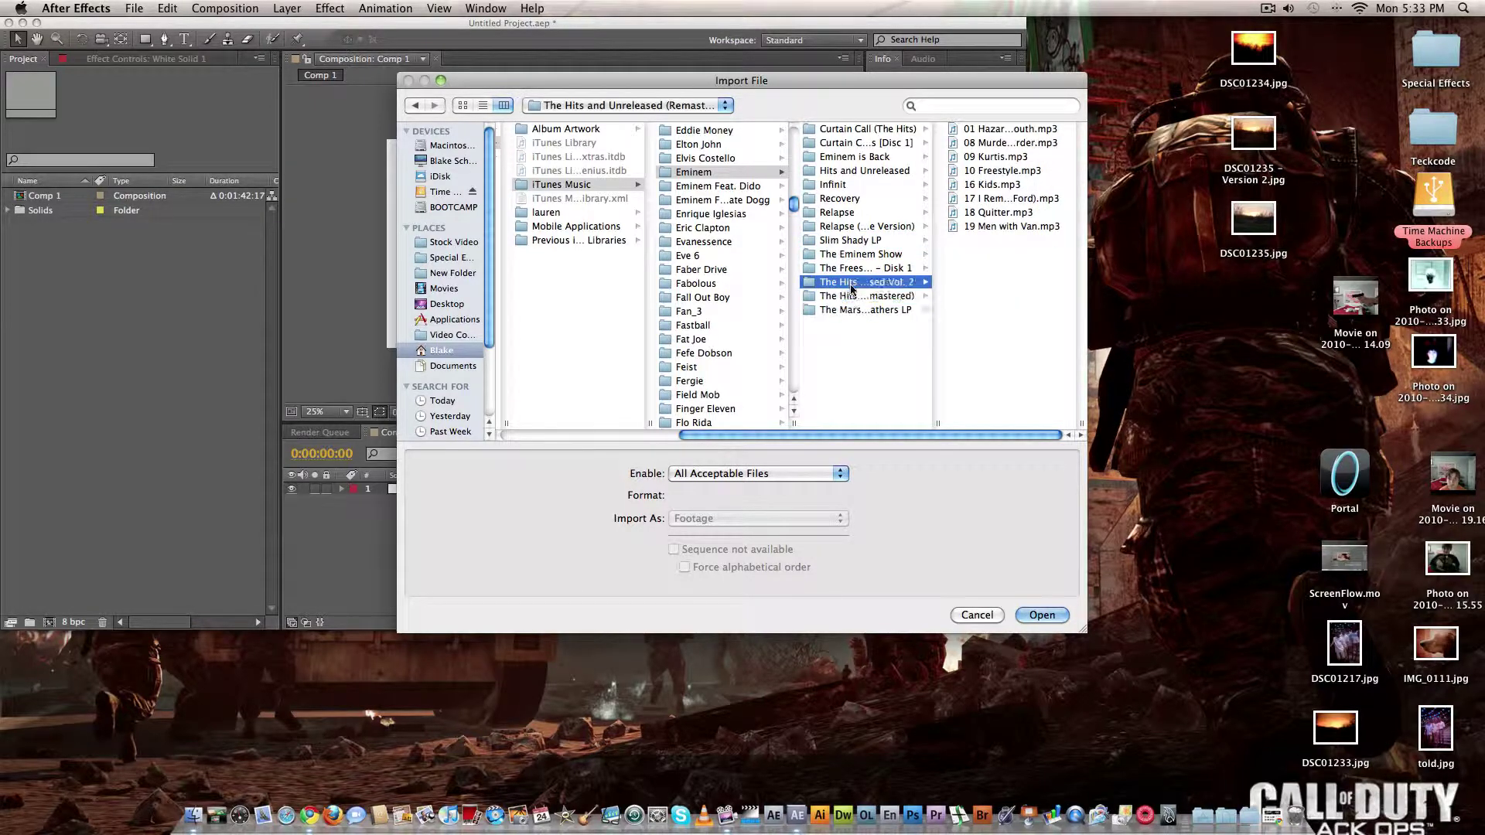
{"action": "left_click", "coordinate": [855, 268]}
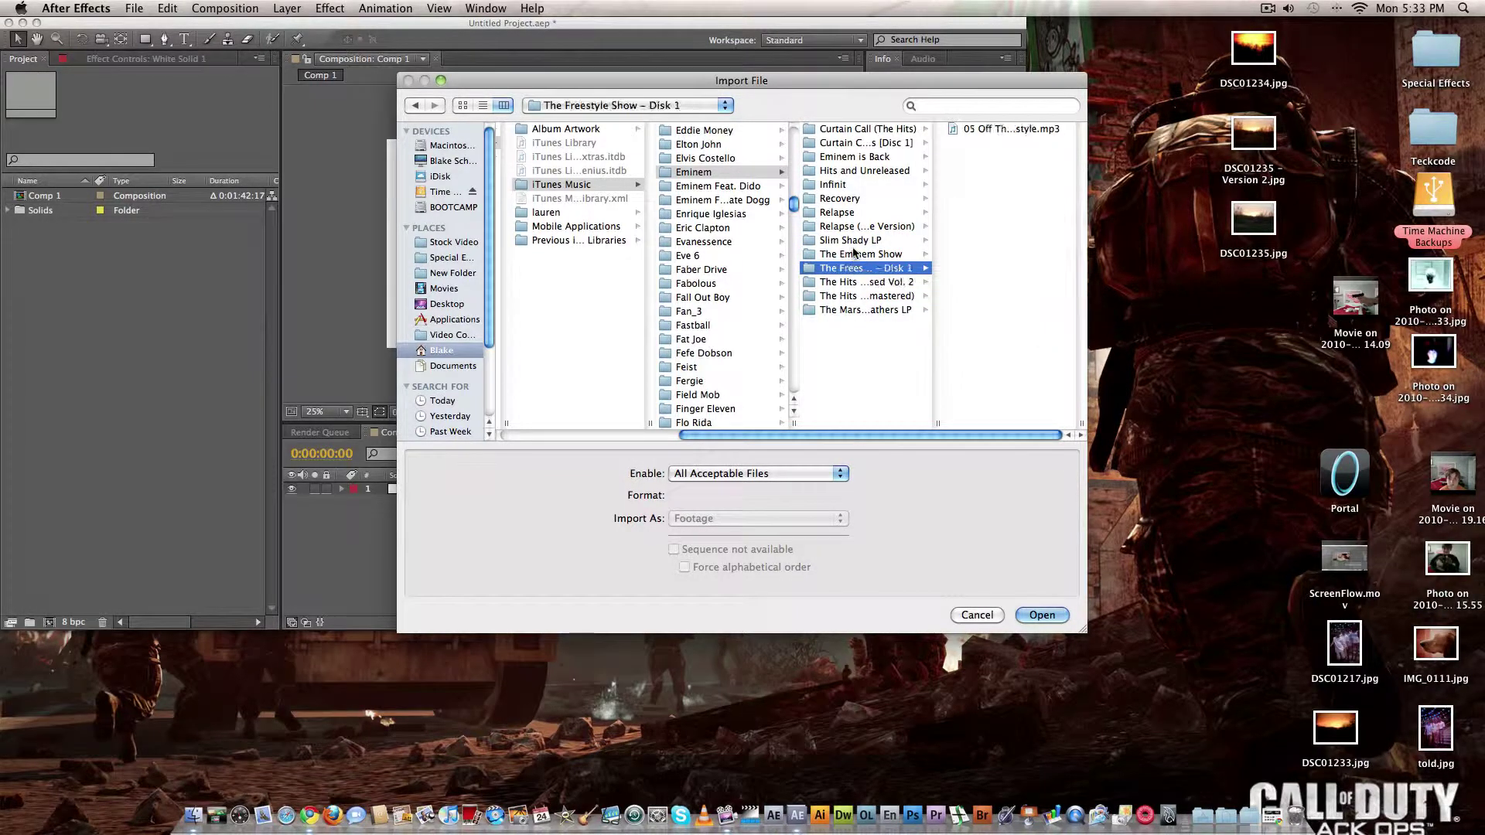
{"action": "left_click", "coordinate": [854, 246]}
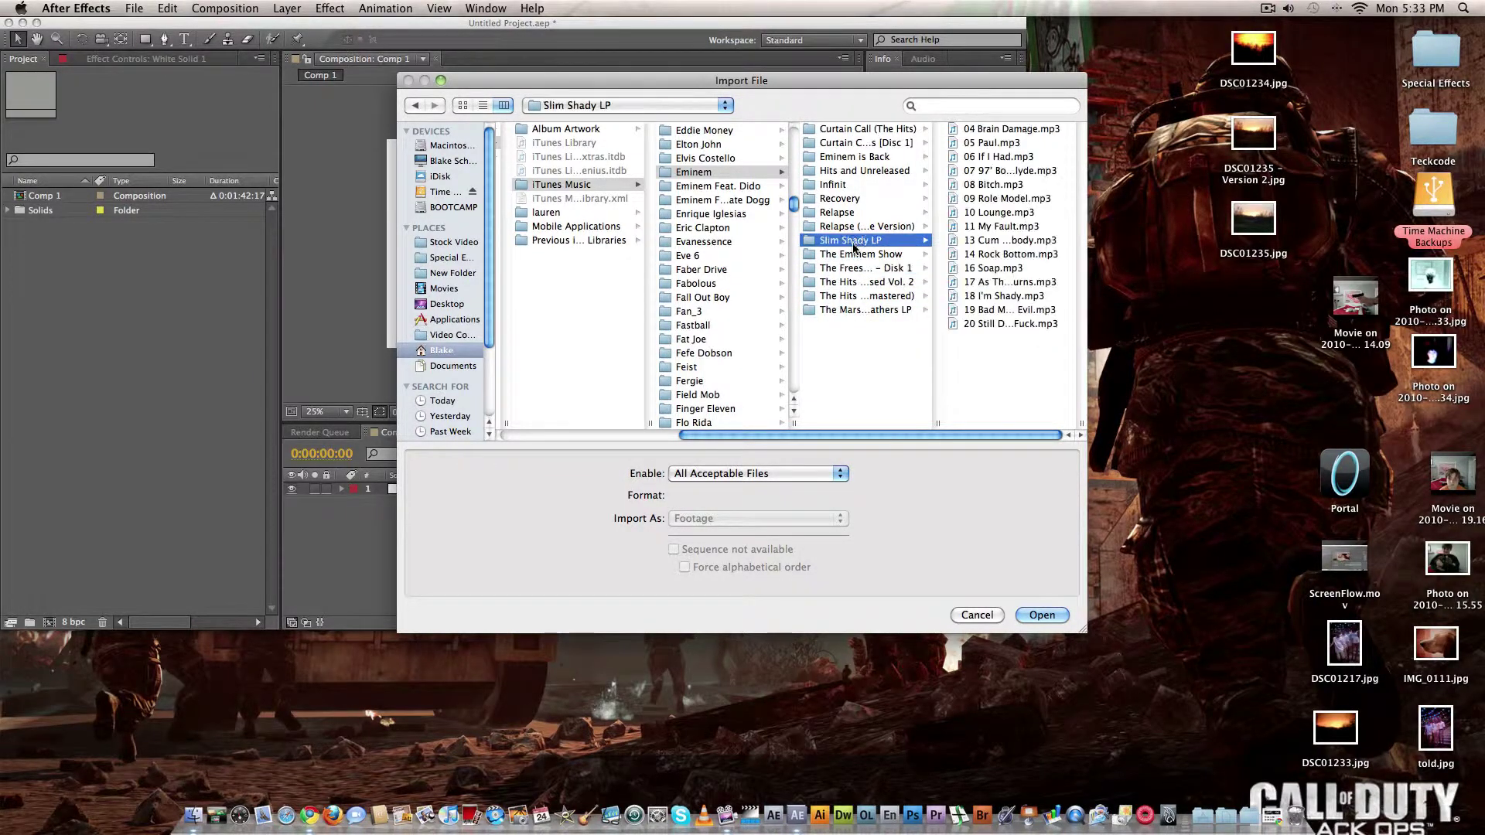
{"action": "left_click", "coordinate": [850, 159]}
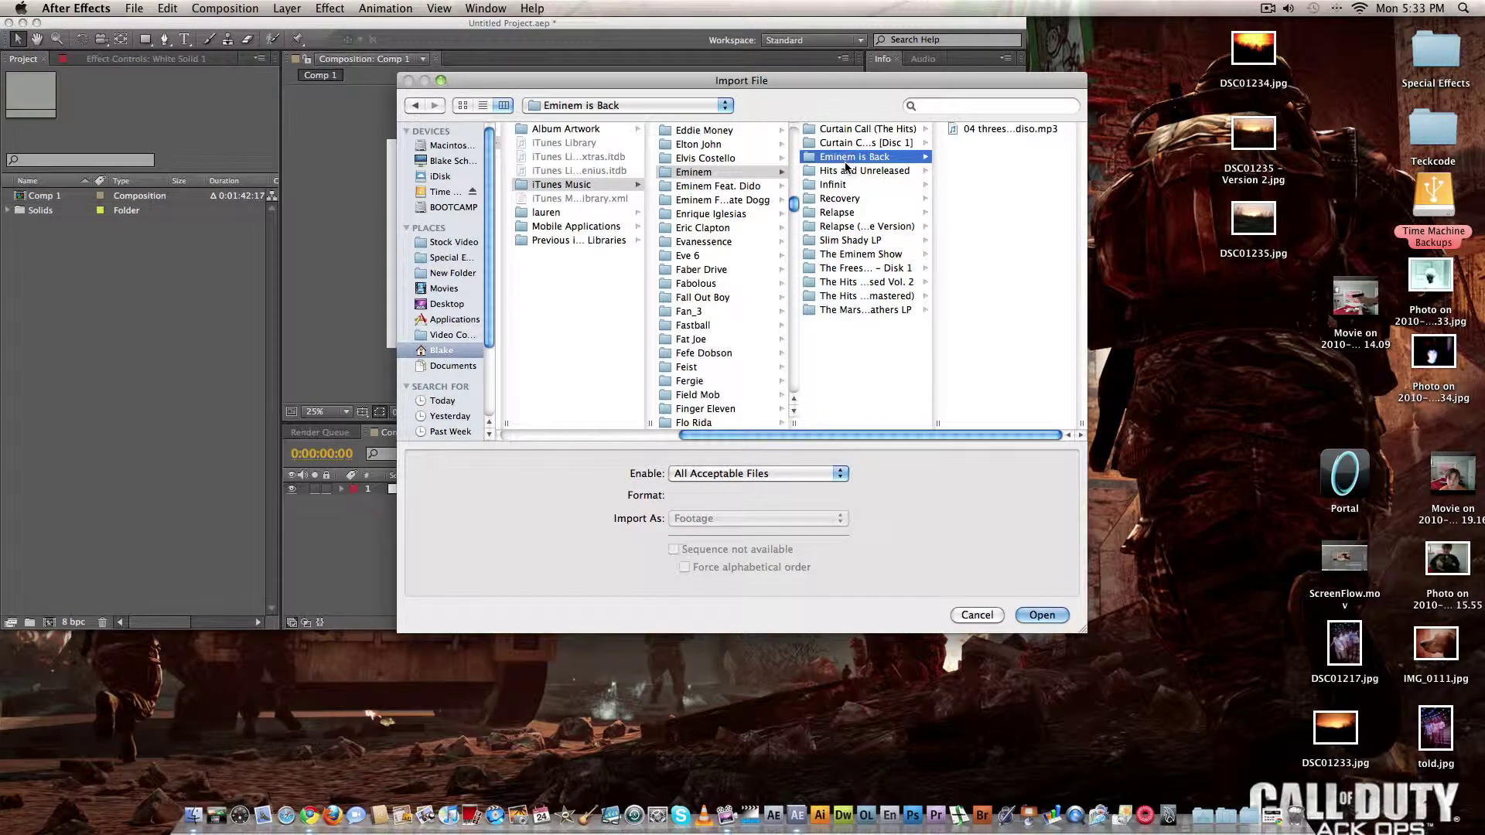
{"action": "left_click", "coordinate": [847, 172]}
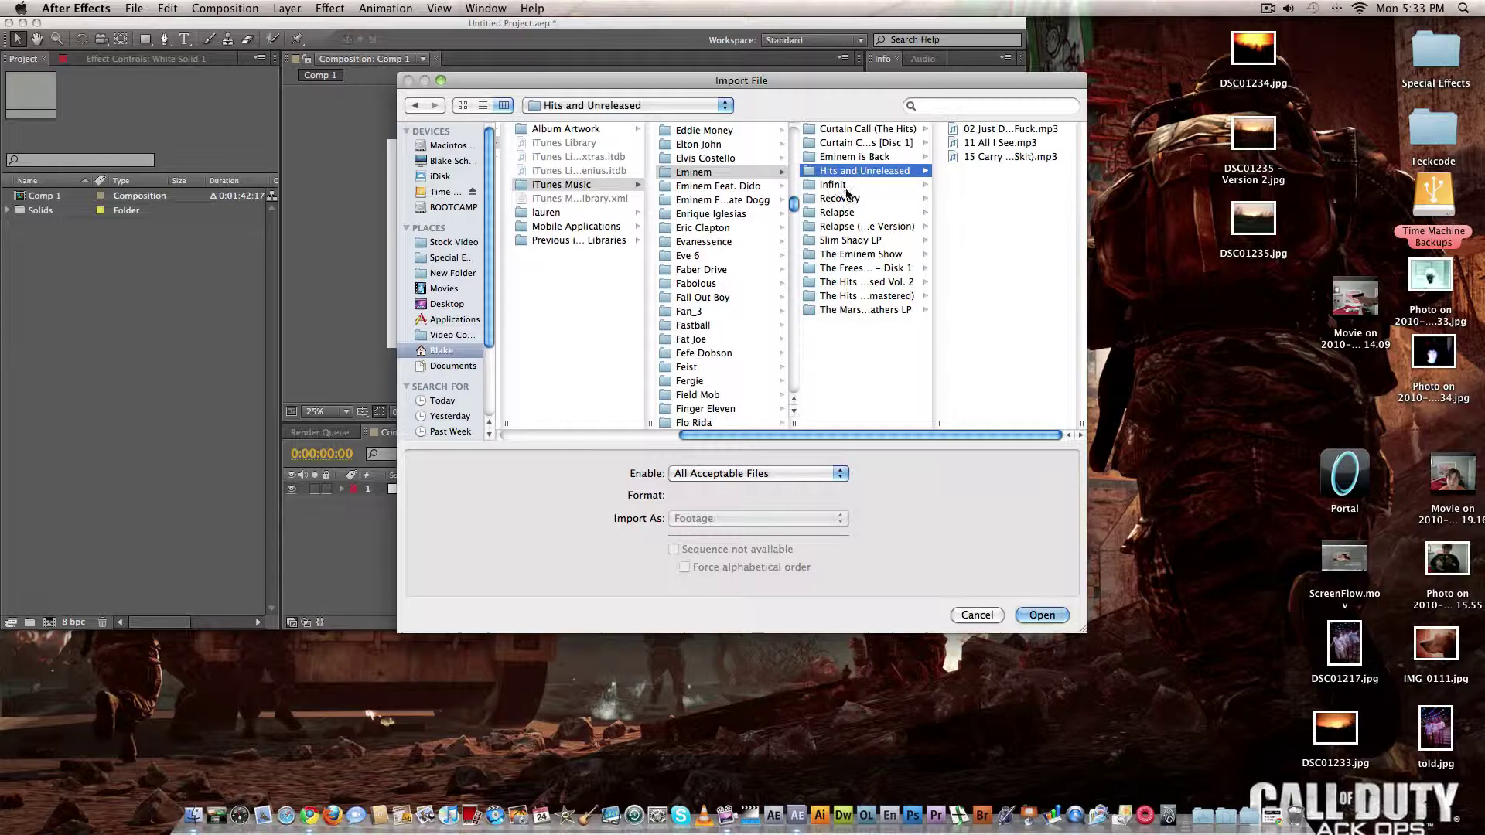
{"action": "left_click", "coordinate": [846, 185]}
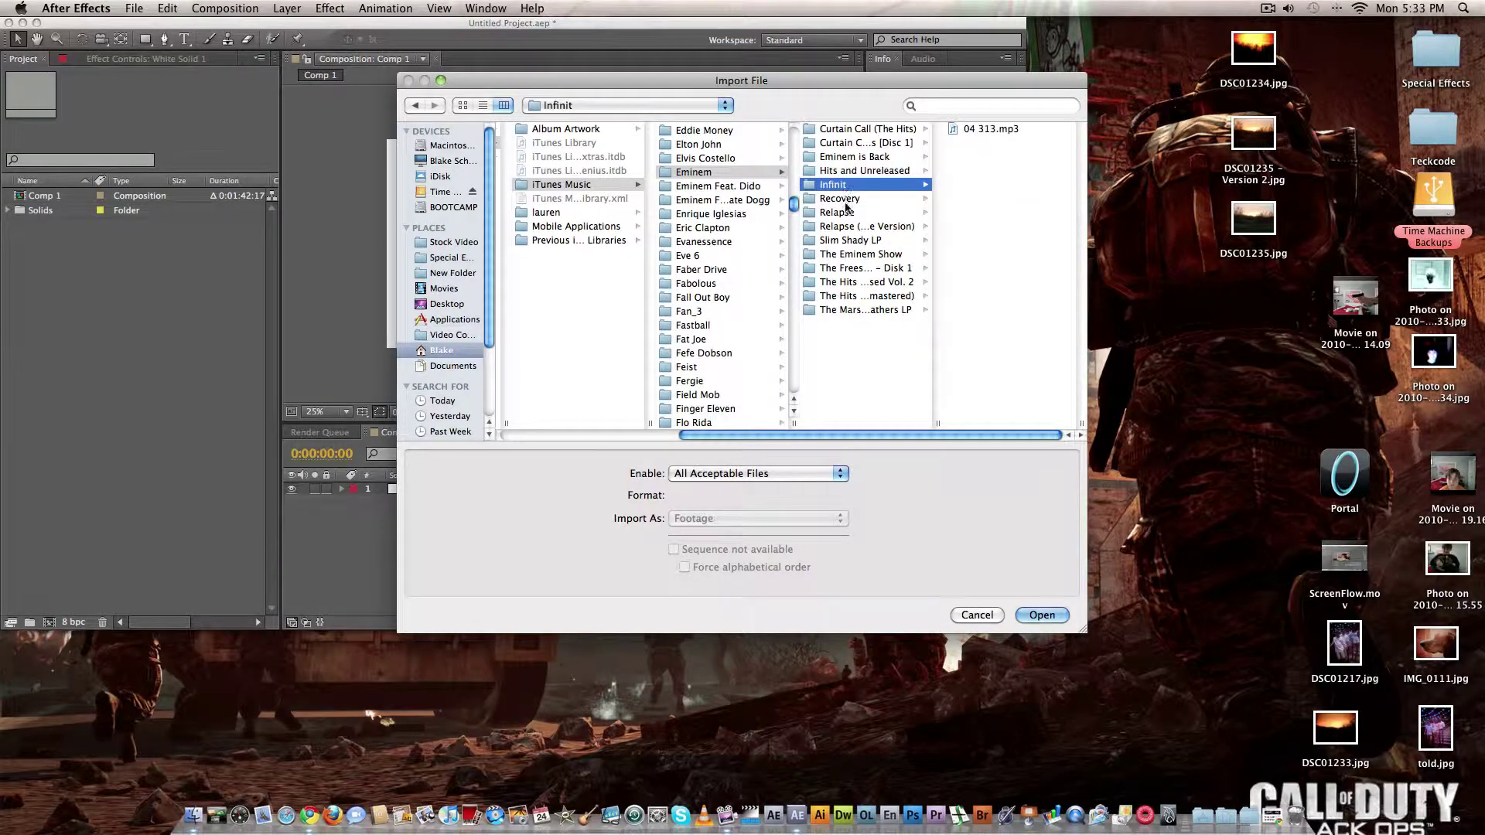
{"action": "left_click", "coordinate": [847, 212]}
{"action": "left_click", "coordinate": [847, 199]}
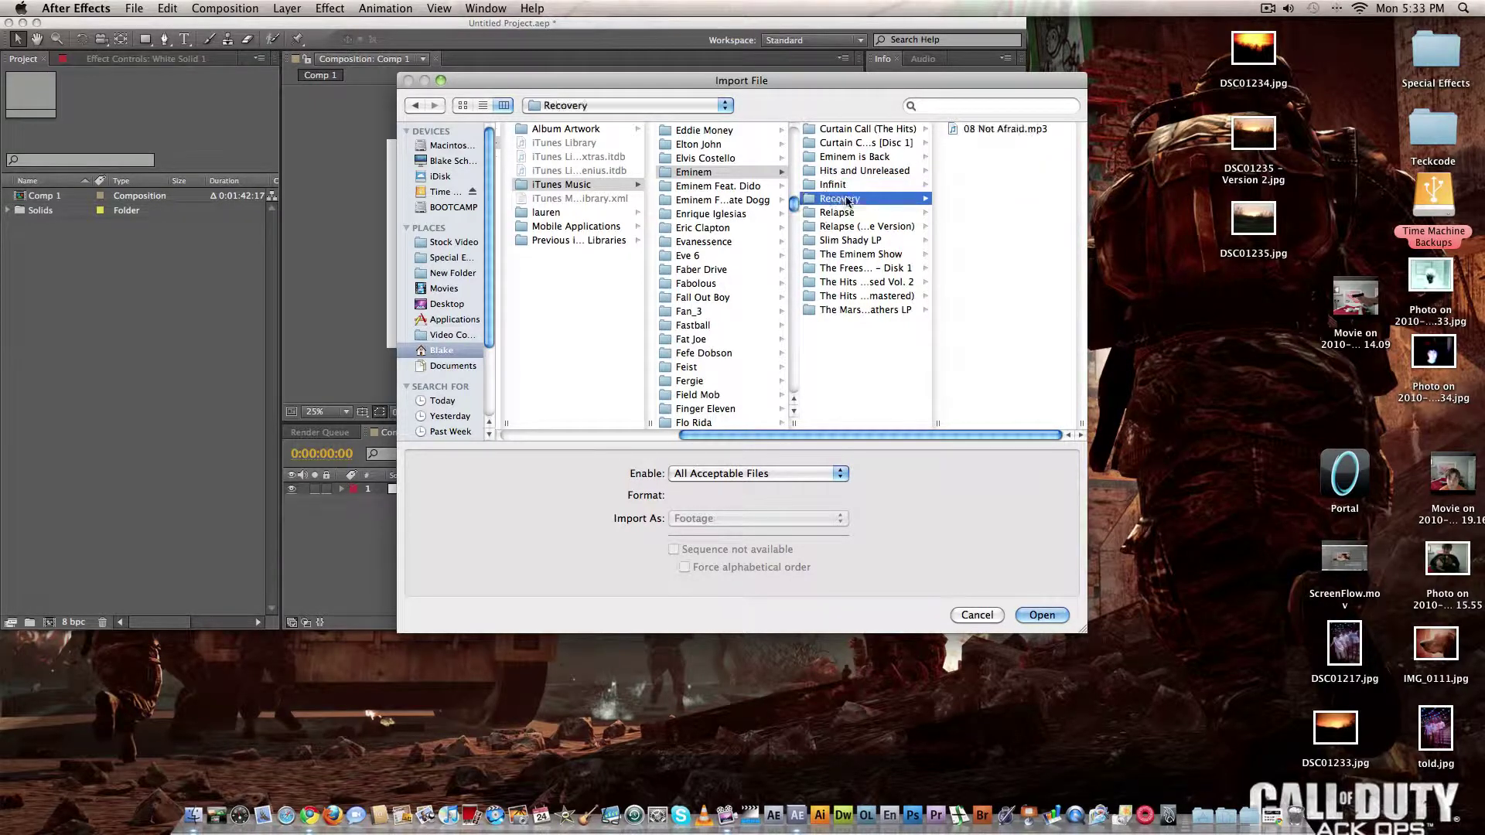
{"action": "left_click", "coordinate": [975, 129]}
Step: Import 08 Not Afraid.mp3 and drag it into the Comp 1 timeline as a layer
{"action": "left_click", "coordinate": [1037, 614]}
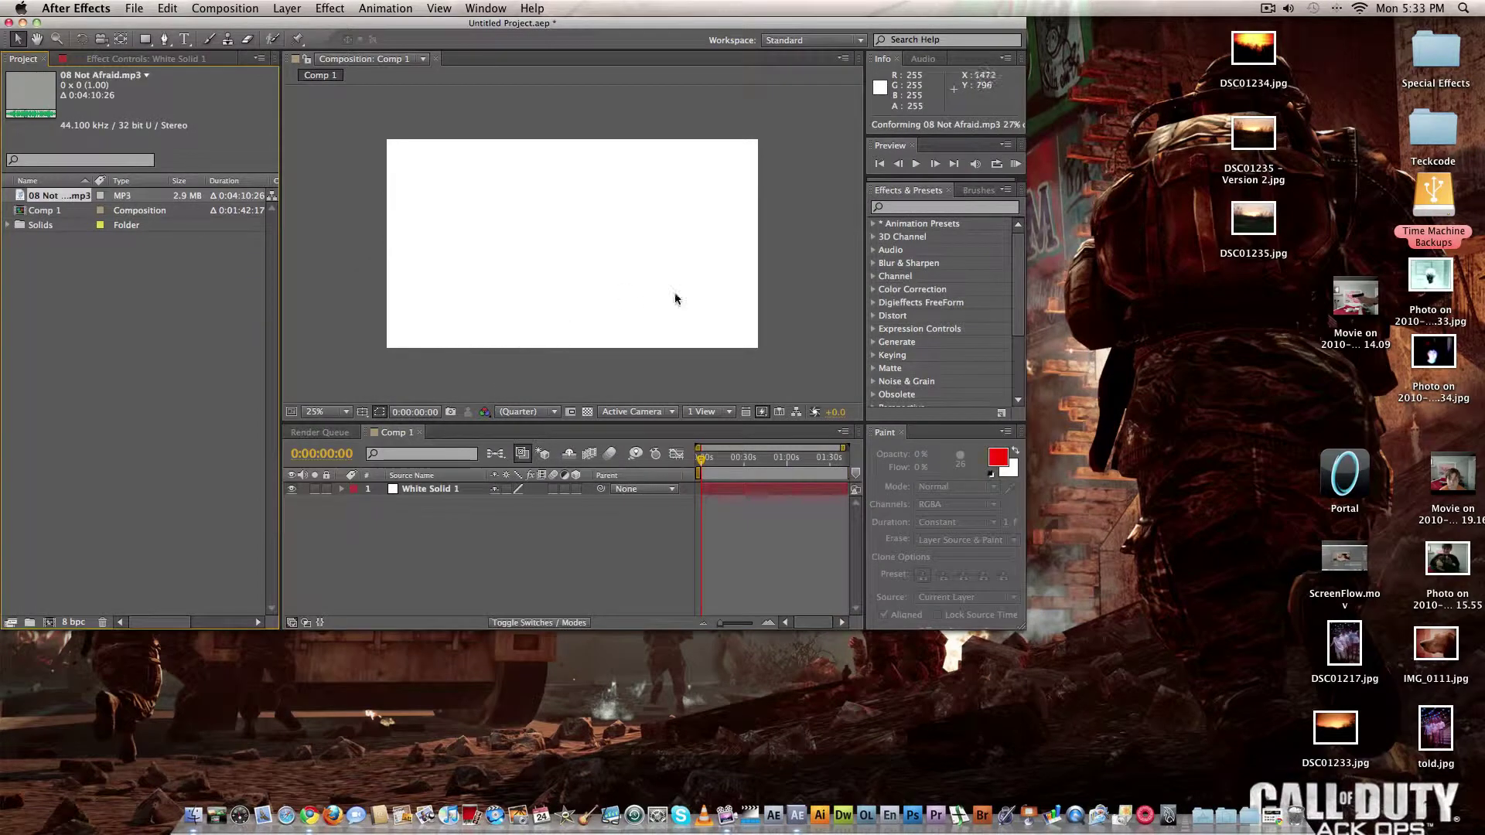
{"action": "left_click_drag", "start_coordinate": [56, 195], "coordinate": [474, 546]}
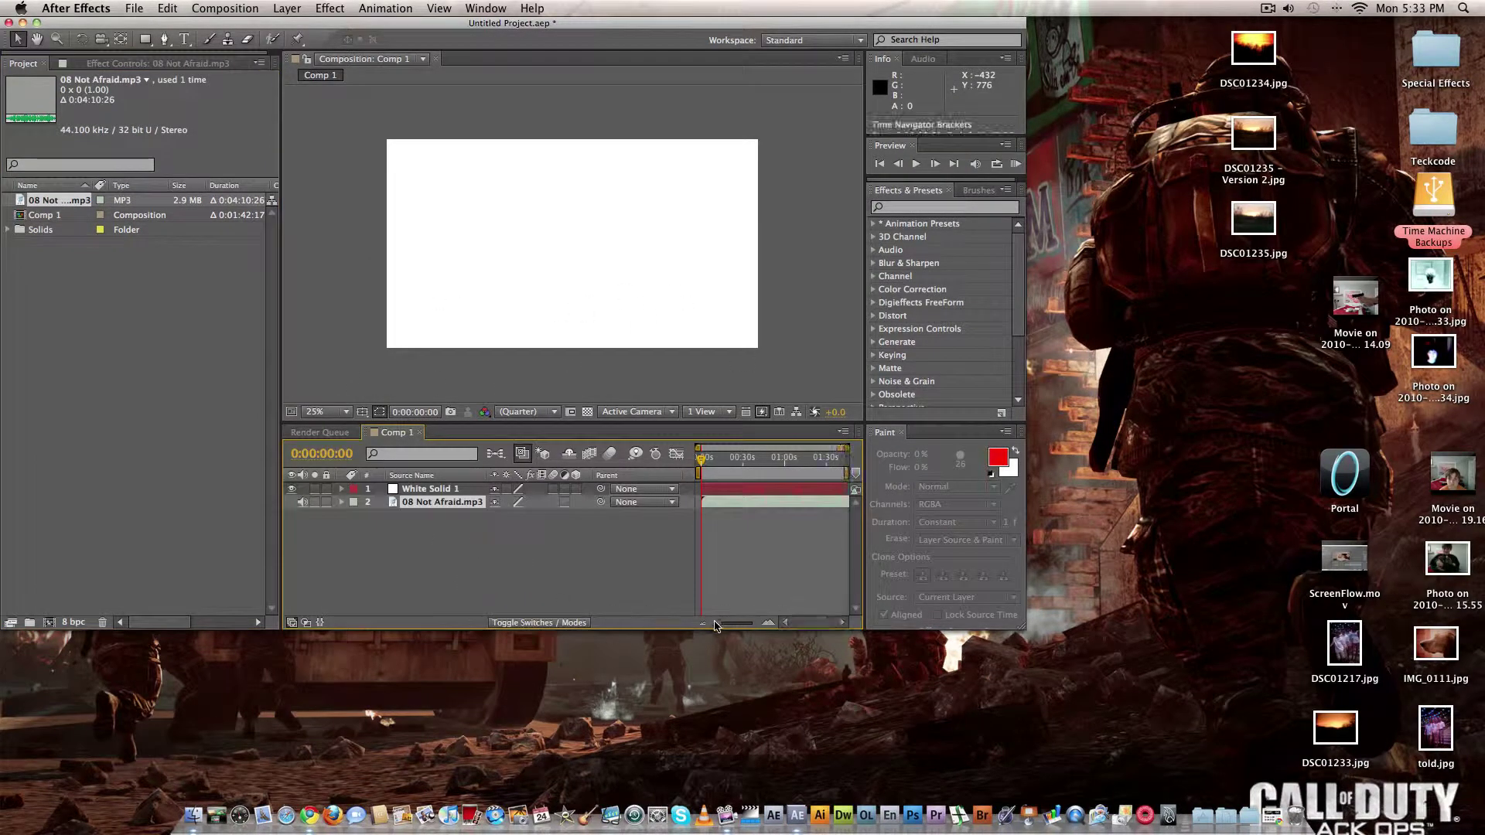
{"action": "left_click_drag", "start_coordinate": [843, 448], "coordinate": [848, 447]}
Step: Confirm Composition Settings unchanged and reorder the song layer relative to White Solid 1
{"action": "left_click", "coordinate": [225, 8]}
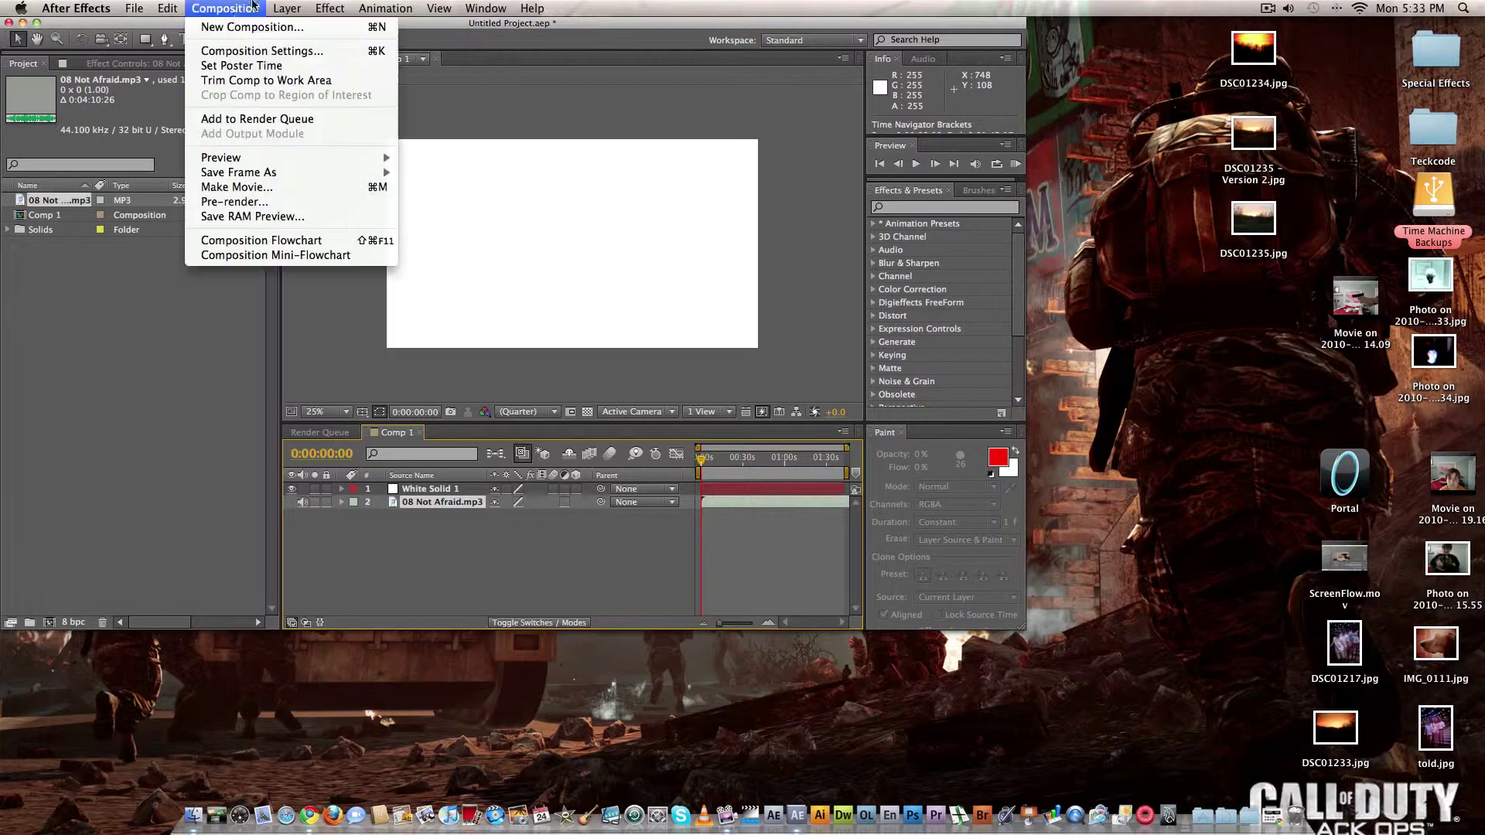
{"action": "left_click", "coordinate": [244, 49]}
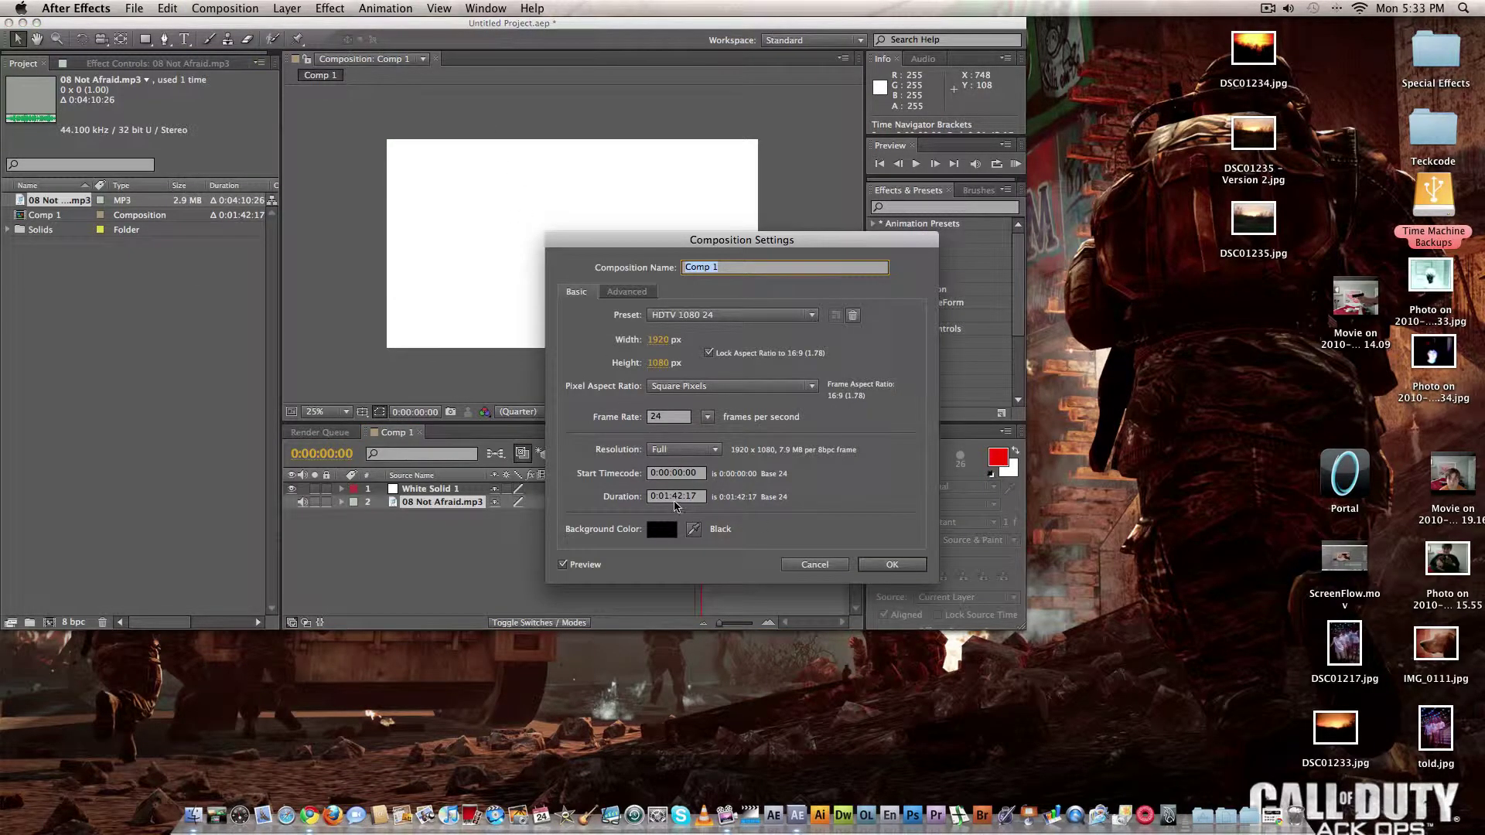
{"action": "left_click", "coordinate": [890, 565]}
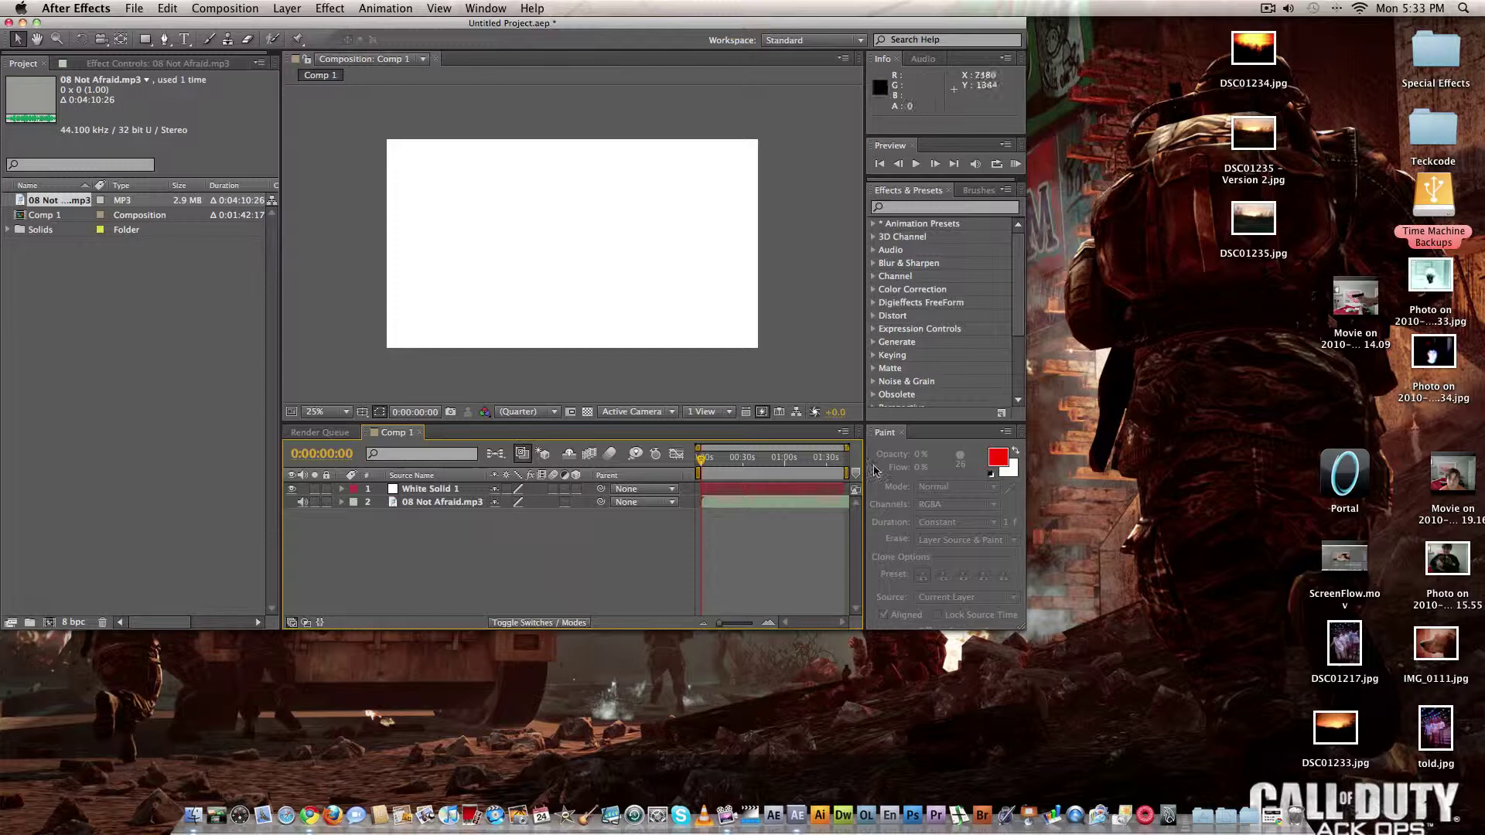
{"action": "left_click", "coordinate": [445, 491]}
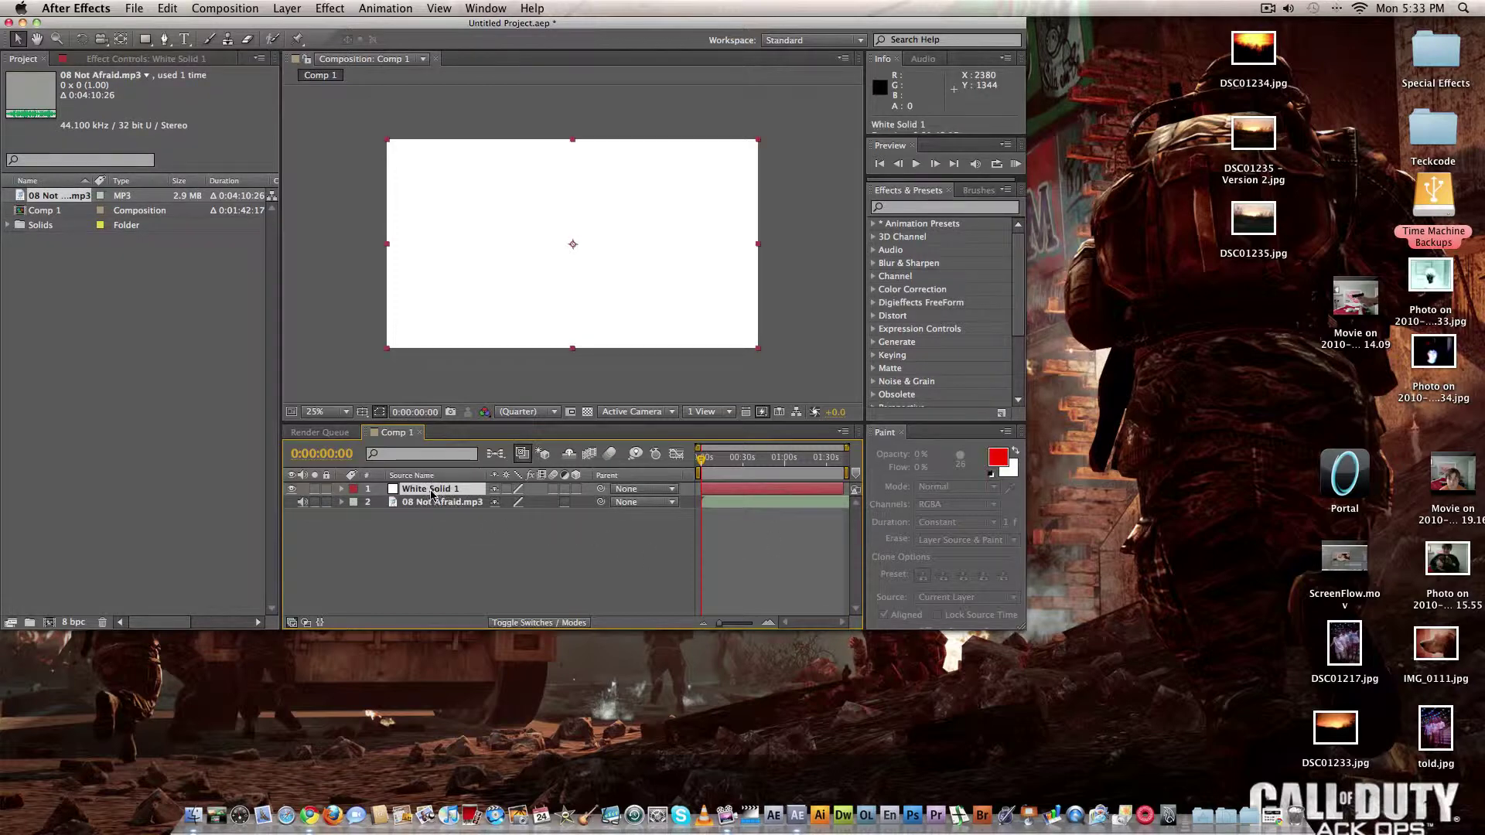
{"action": "left_click_drag", "start_coordinate": [432, 503], "coordinate": [437, 489]}
Step: Run Keyframe Assistant > Convert Audio to Keyframes on the 08 Not Afraid.mp3 layer
{"action": "right_click", "coordinate": [439, 492]}
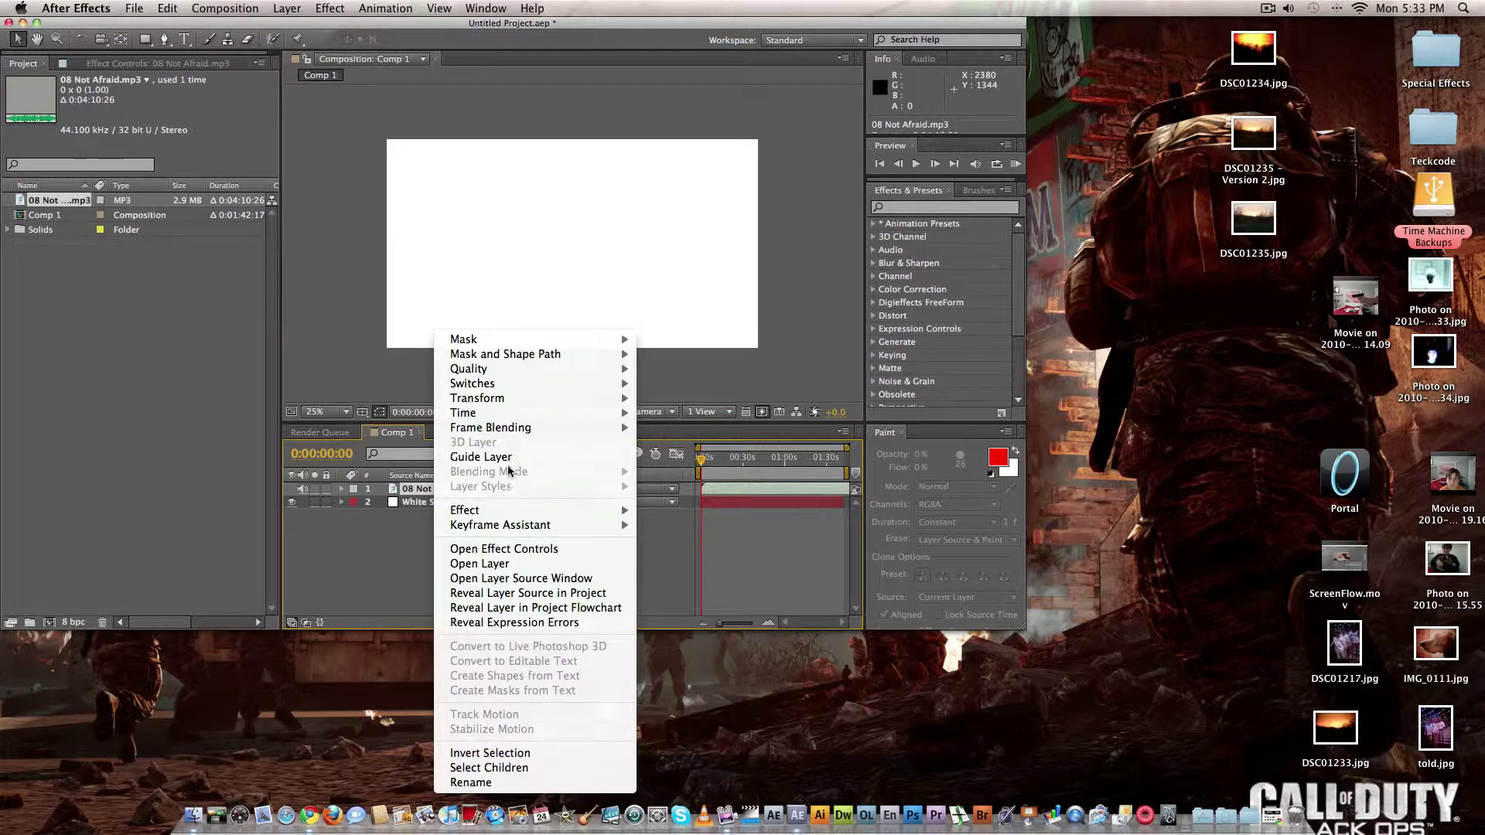
{"action": "mouse_move", "coordinate": [499, 402]}
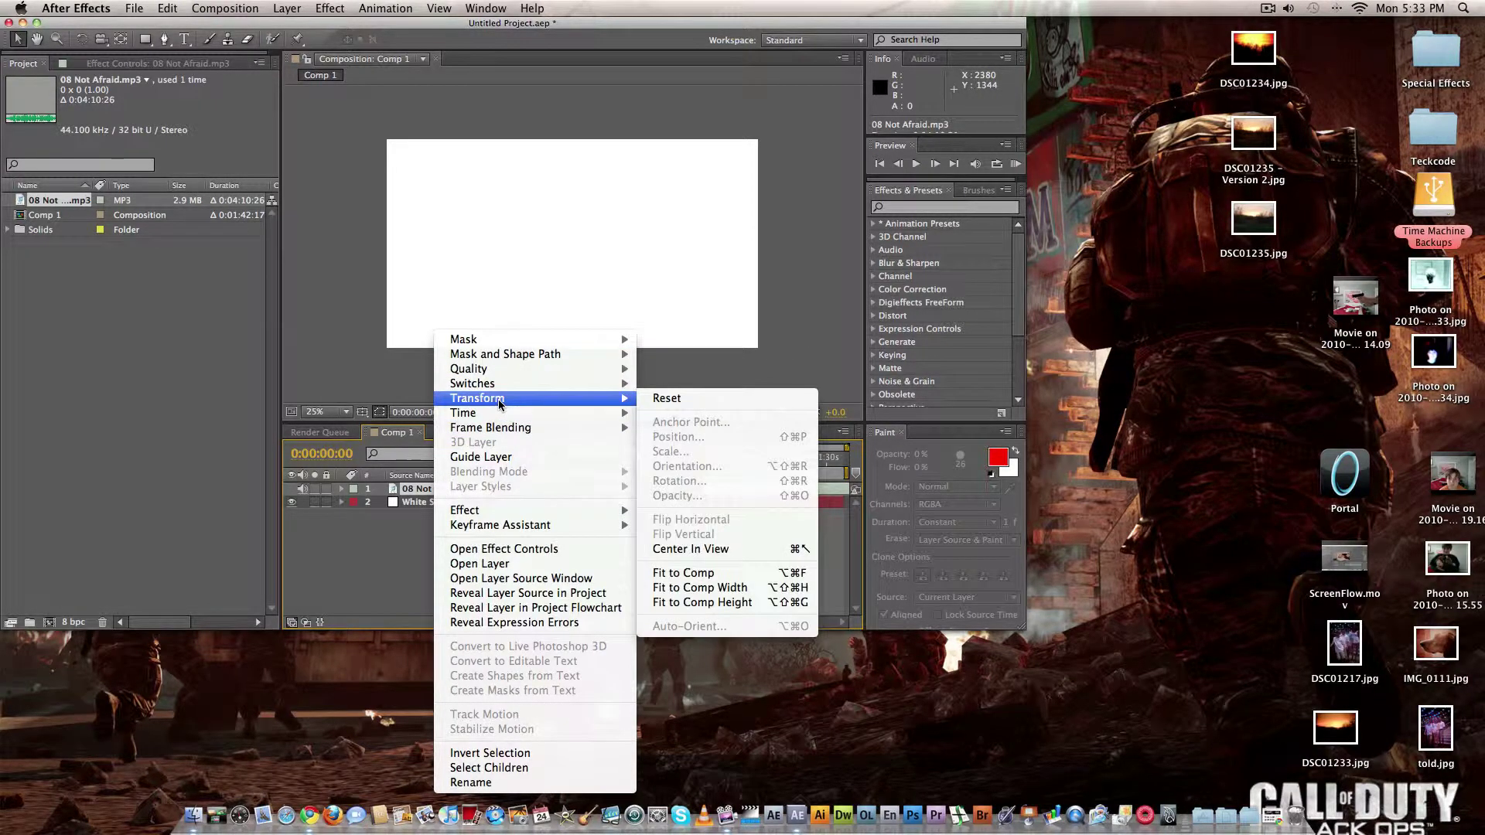
{"action": "mouse_move", "coordinate": [507, 375]}
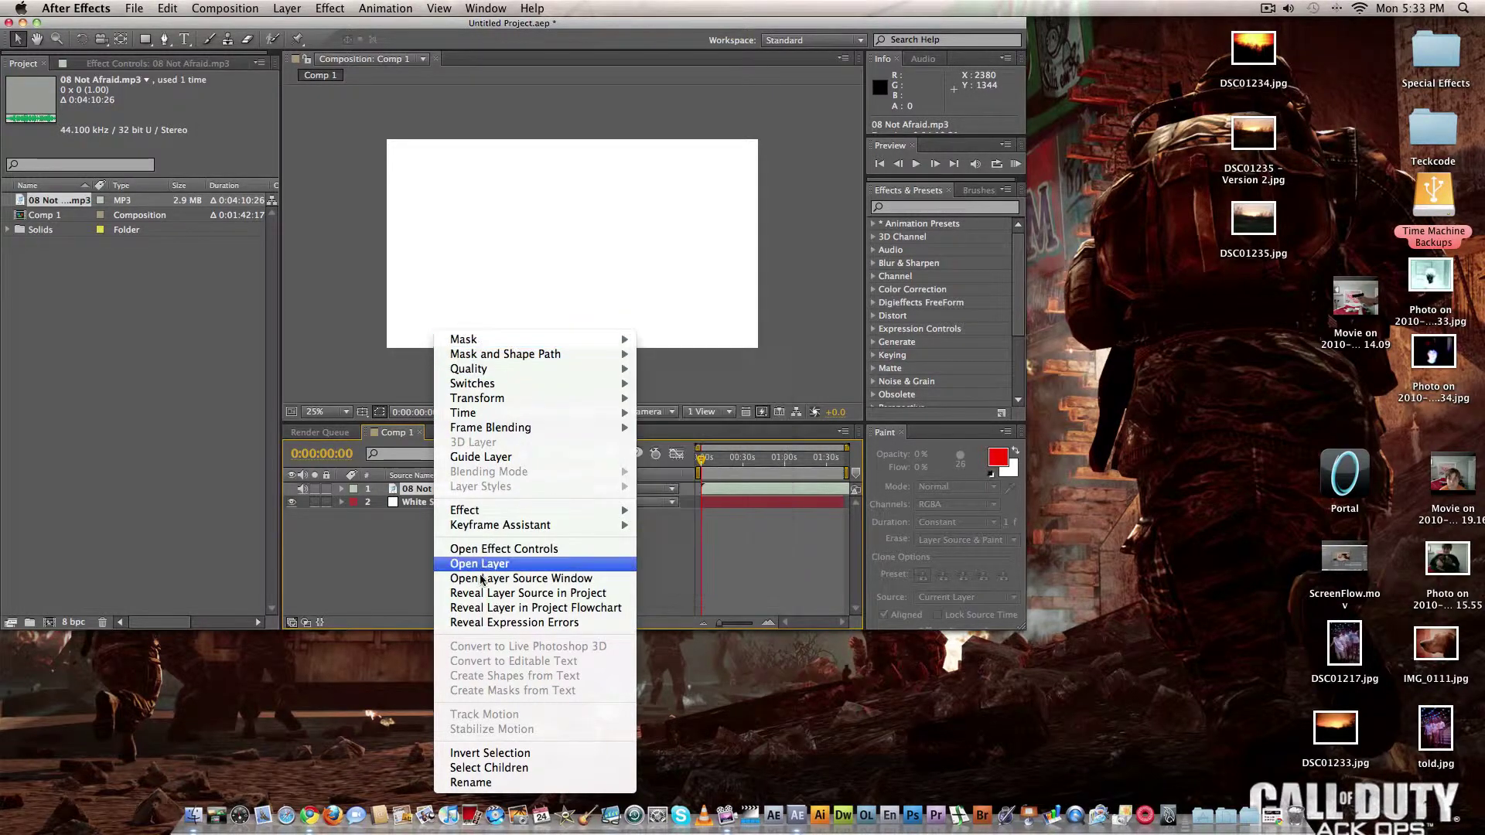
{"action": "mouse_move", "coordinate": [493, 526]}
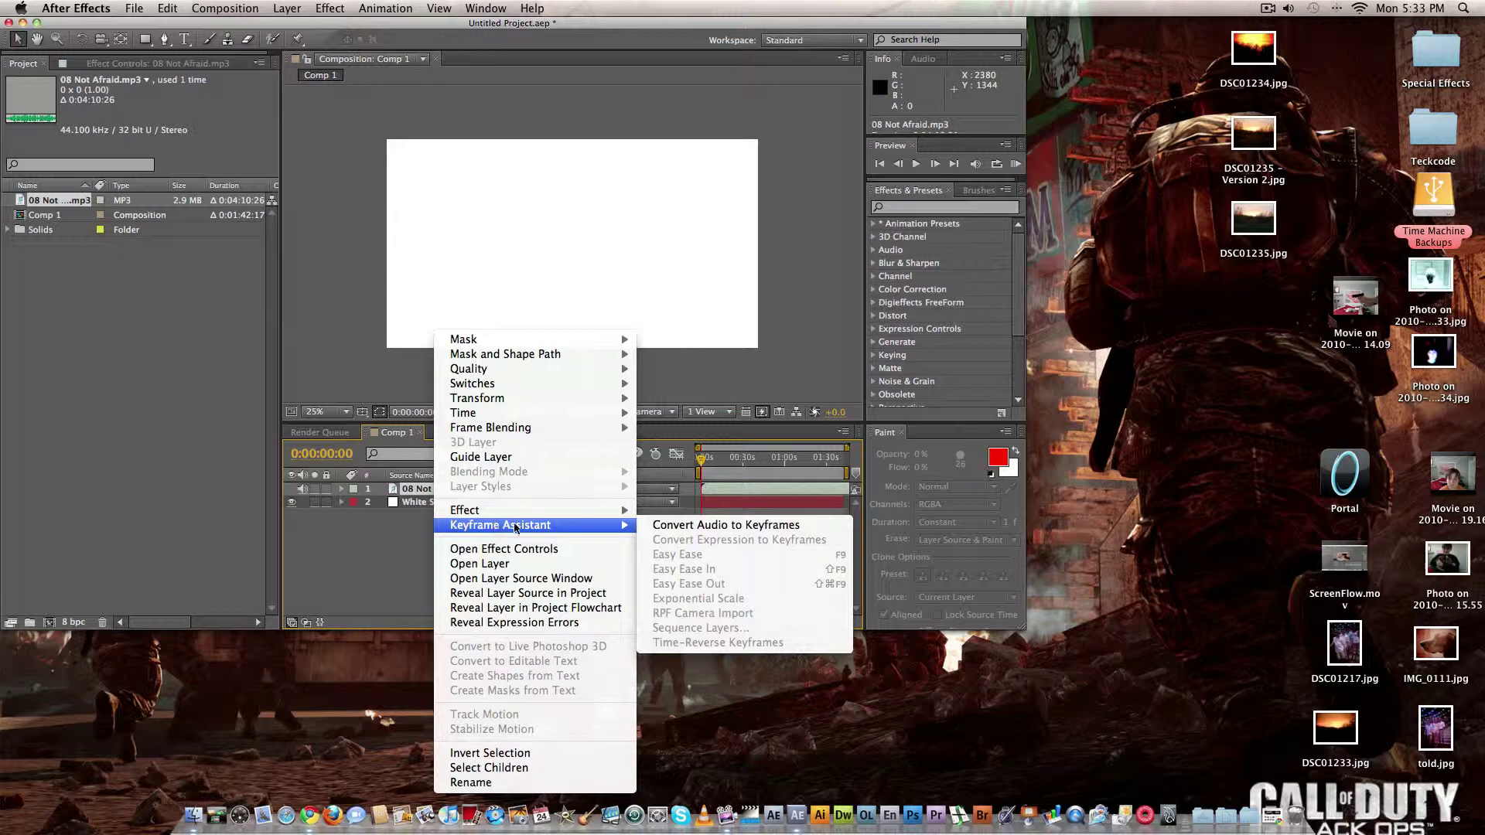
{"action": "left_click", "coordinate": [680, 528]}
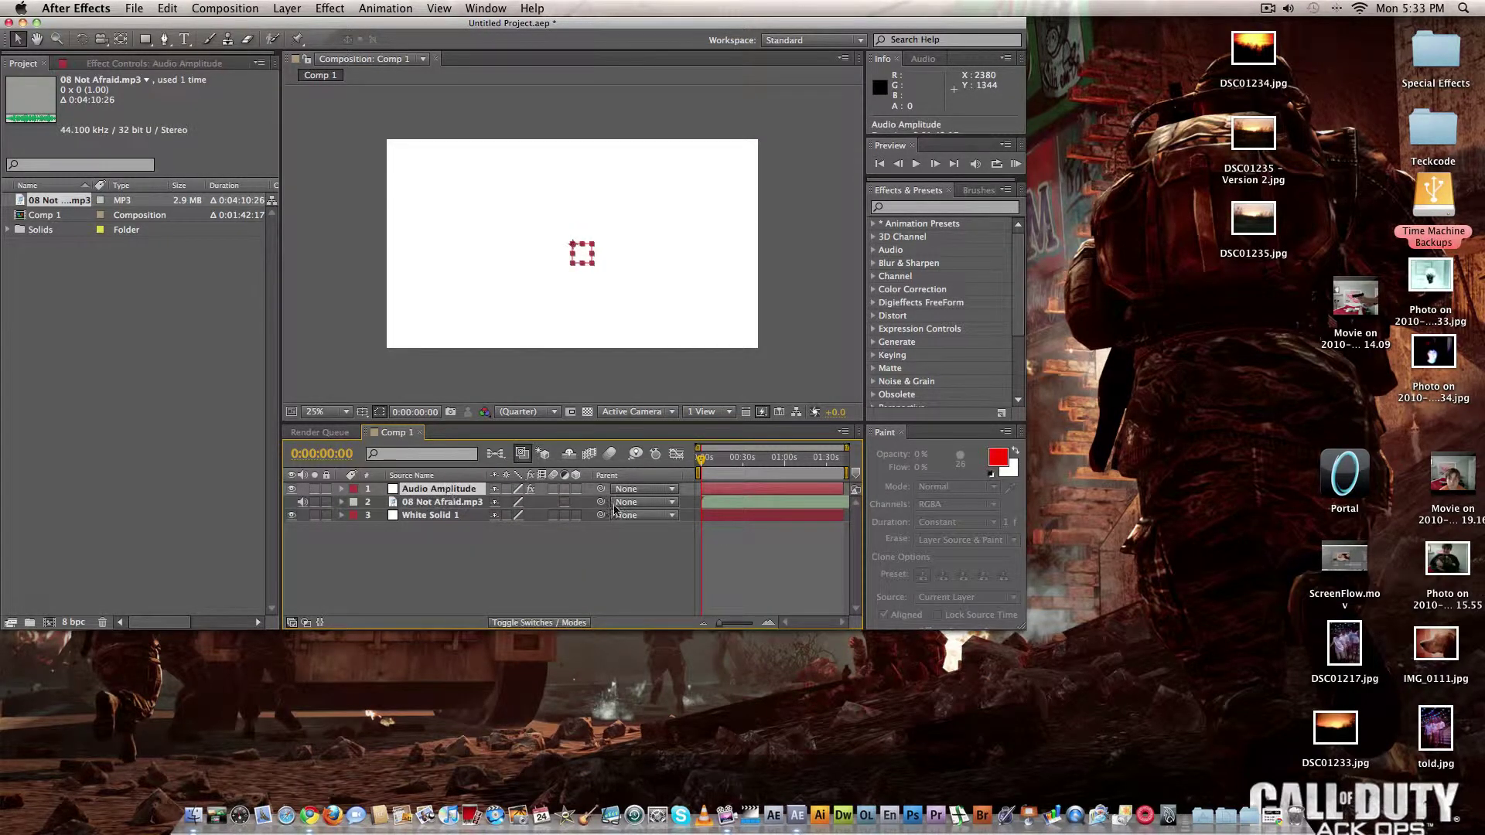
Step: Expand the Audio Amplitude layer to reveal its Left, Right and Both Channels sliders
{"action": "left_click", "coordinate": [410, 516]}
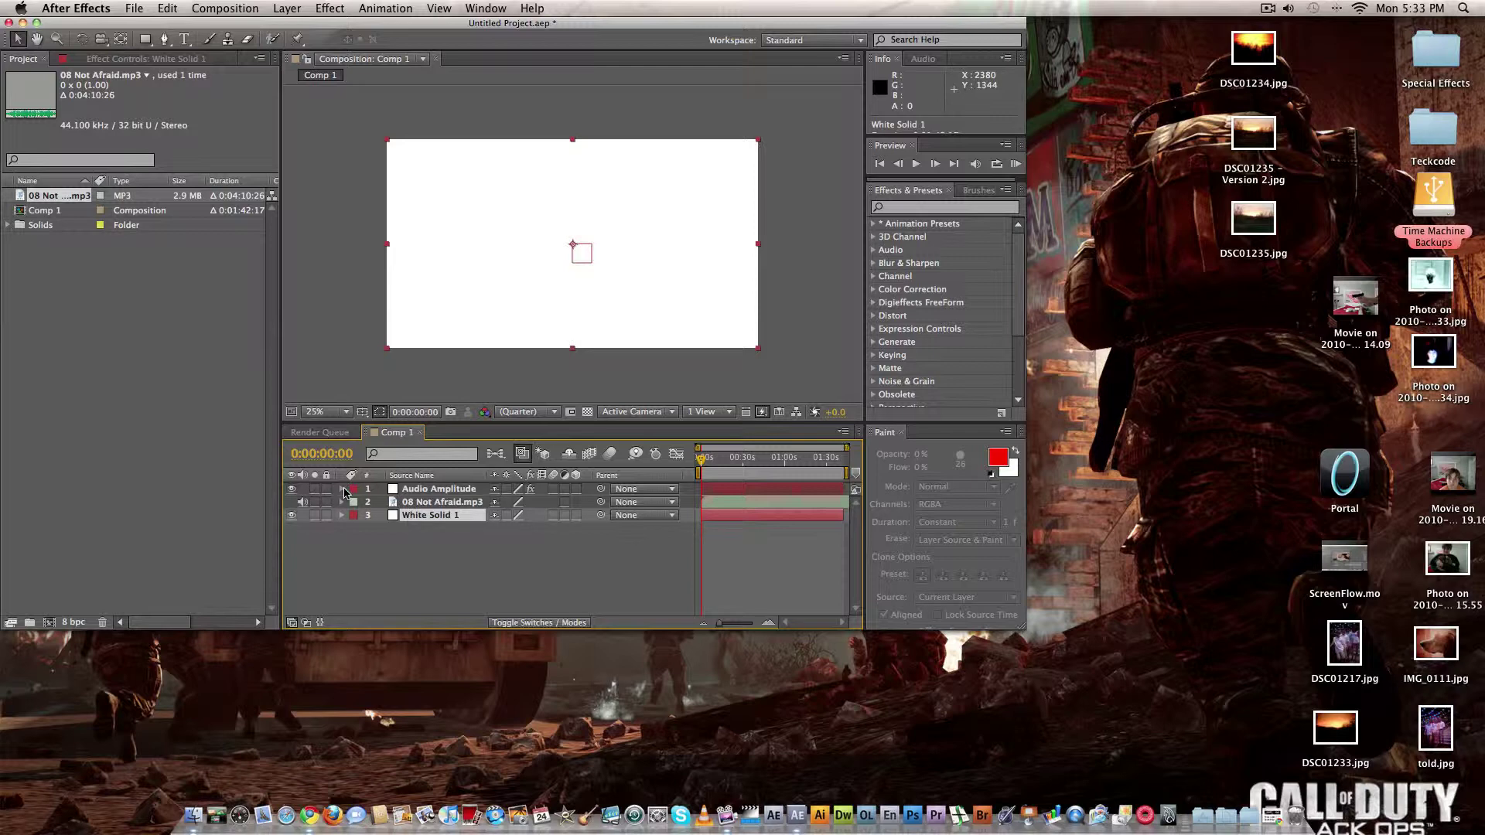
{"action": "left_click", "coordinate": [343, 490]}
{"action": "left_click", "coordinate": [355, 504]}
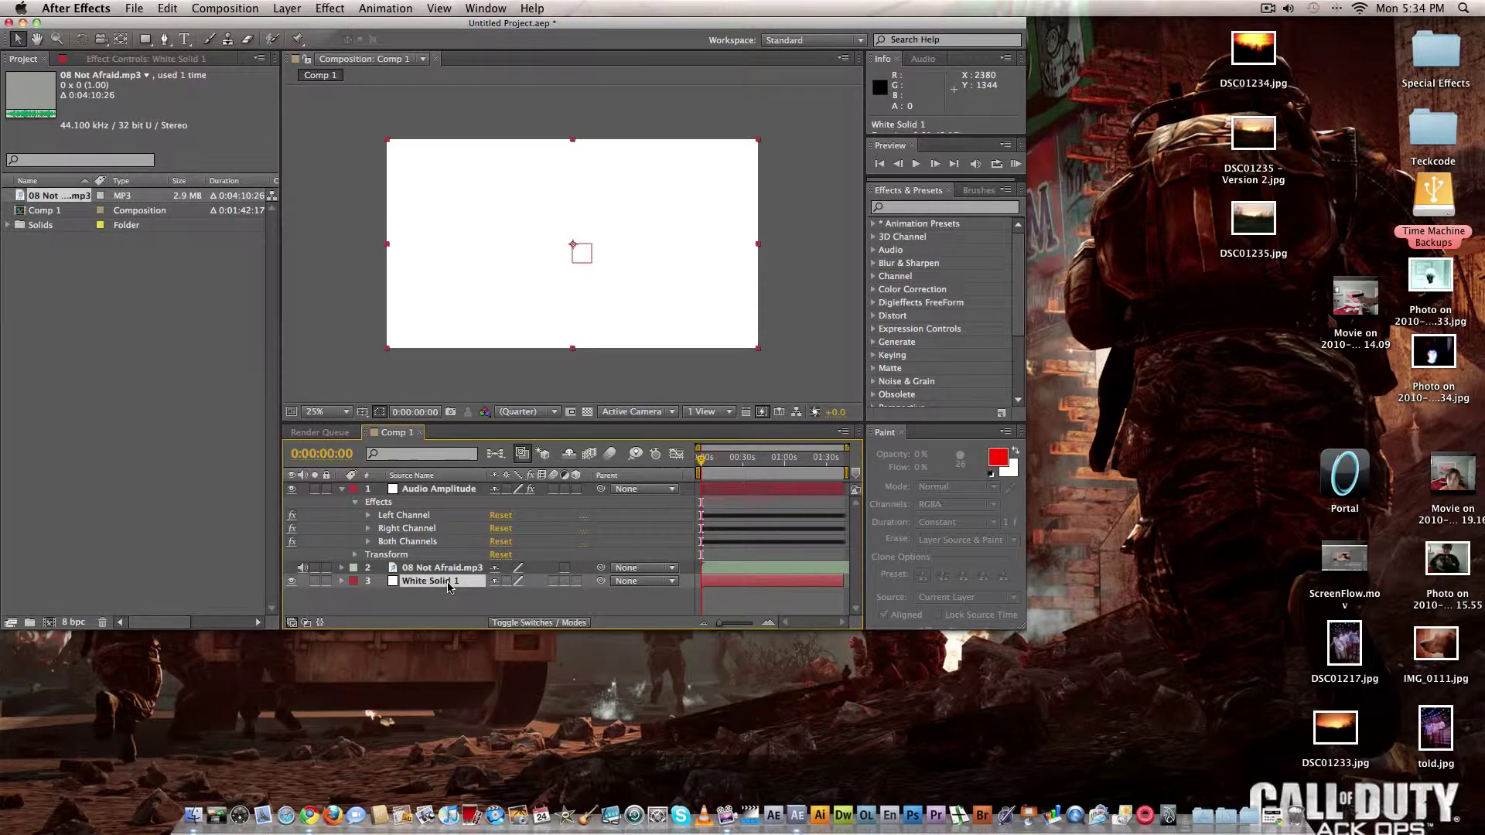
Step: Show White Solid 1's Opacity with T and set an Opacity keyframe at 0s
{"action": "key", "text": "t"}
{"action": "left_click", "coordinate": [397, 614]}
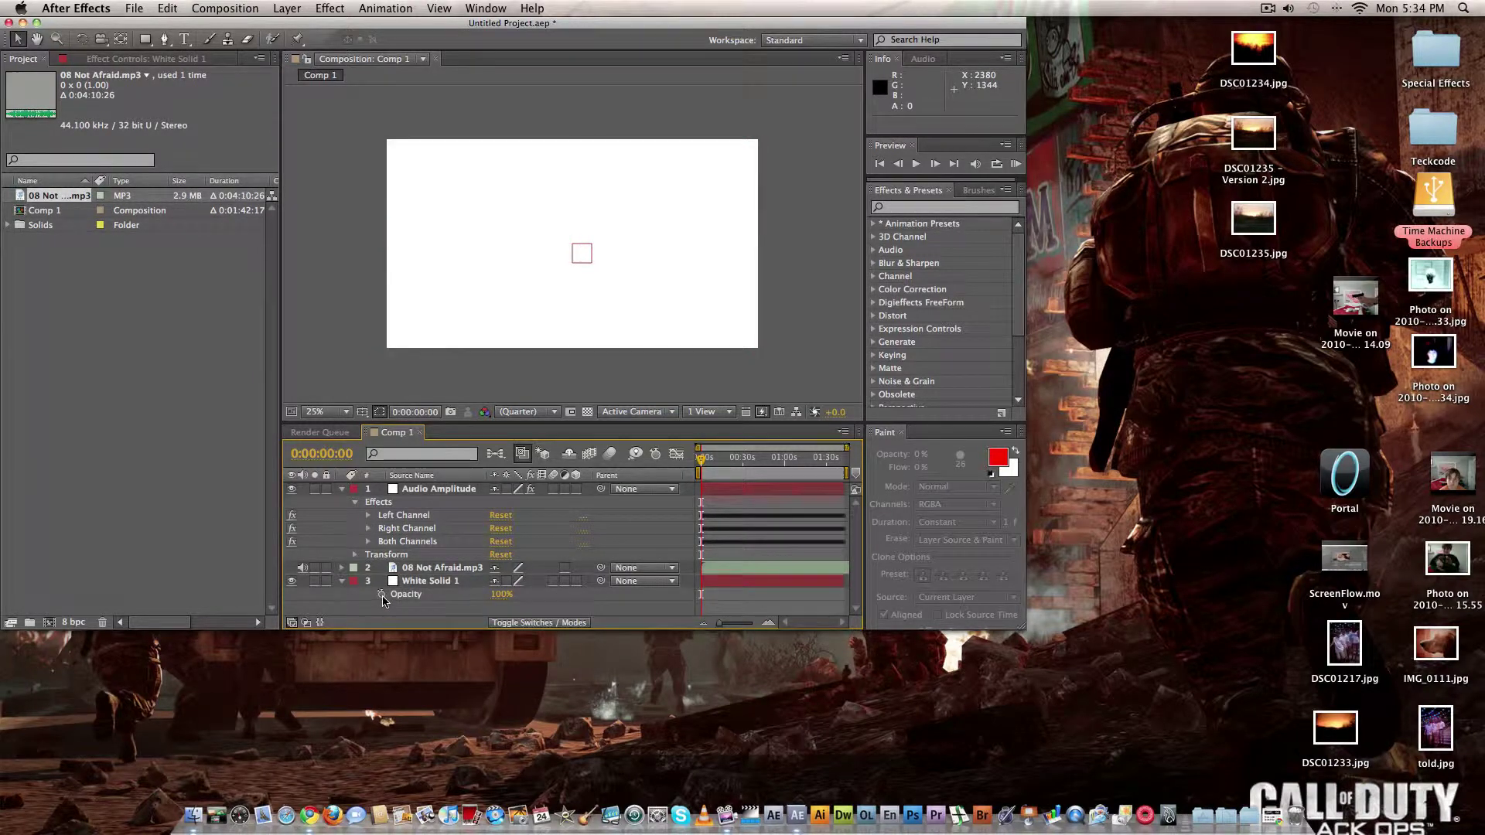
{"action": "left_click", "coordinate": [382, 597]}
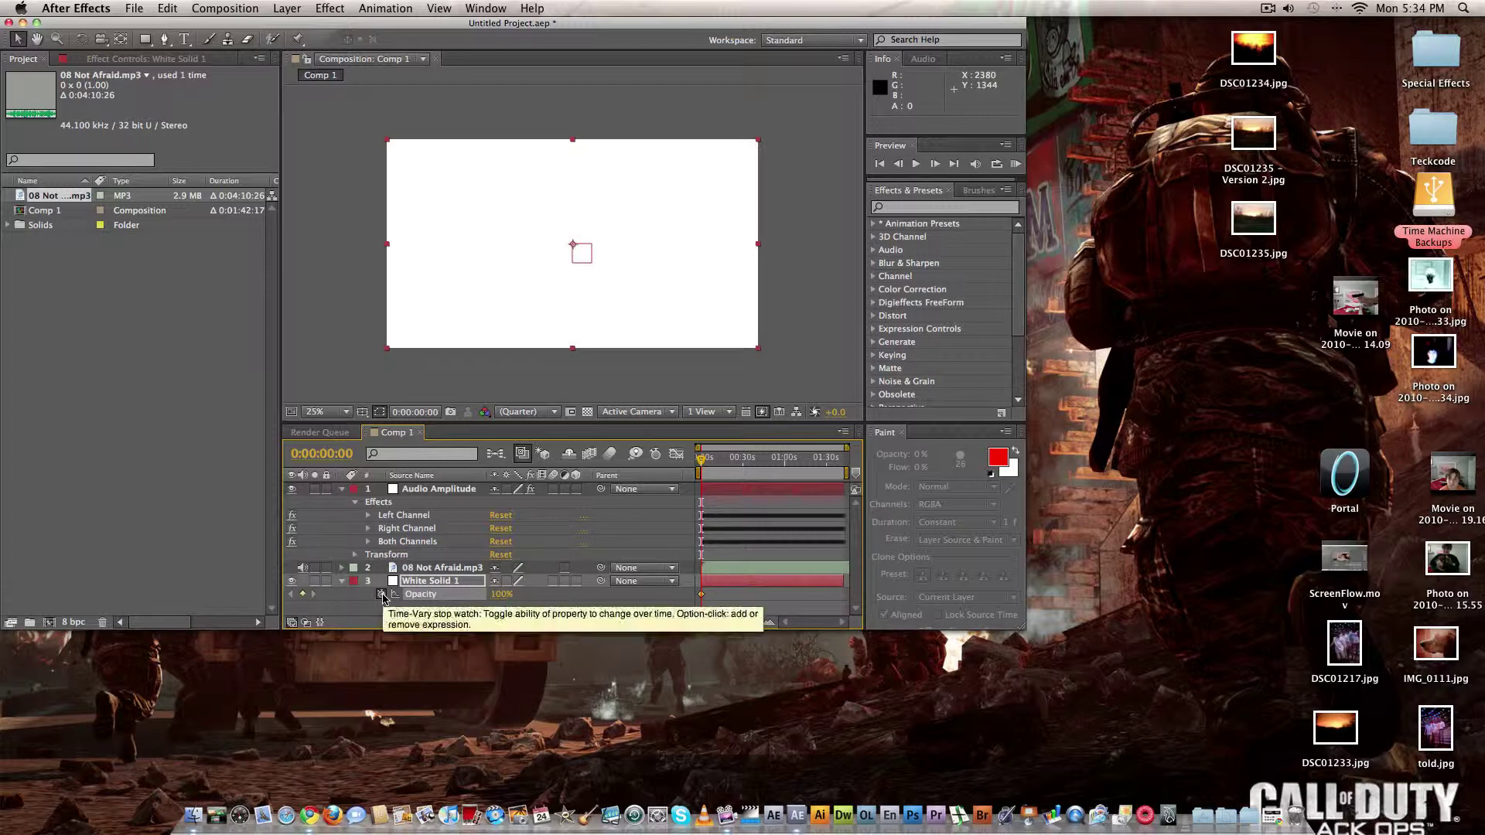
{"action": "left_click", "coordinate": [381, 595]}
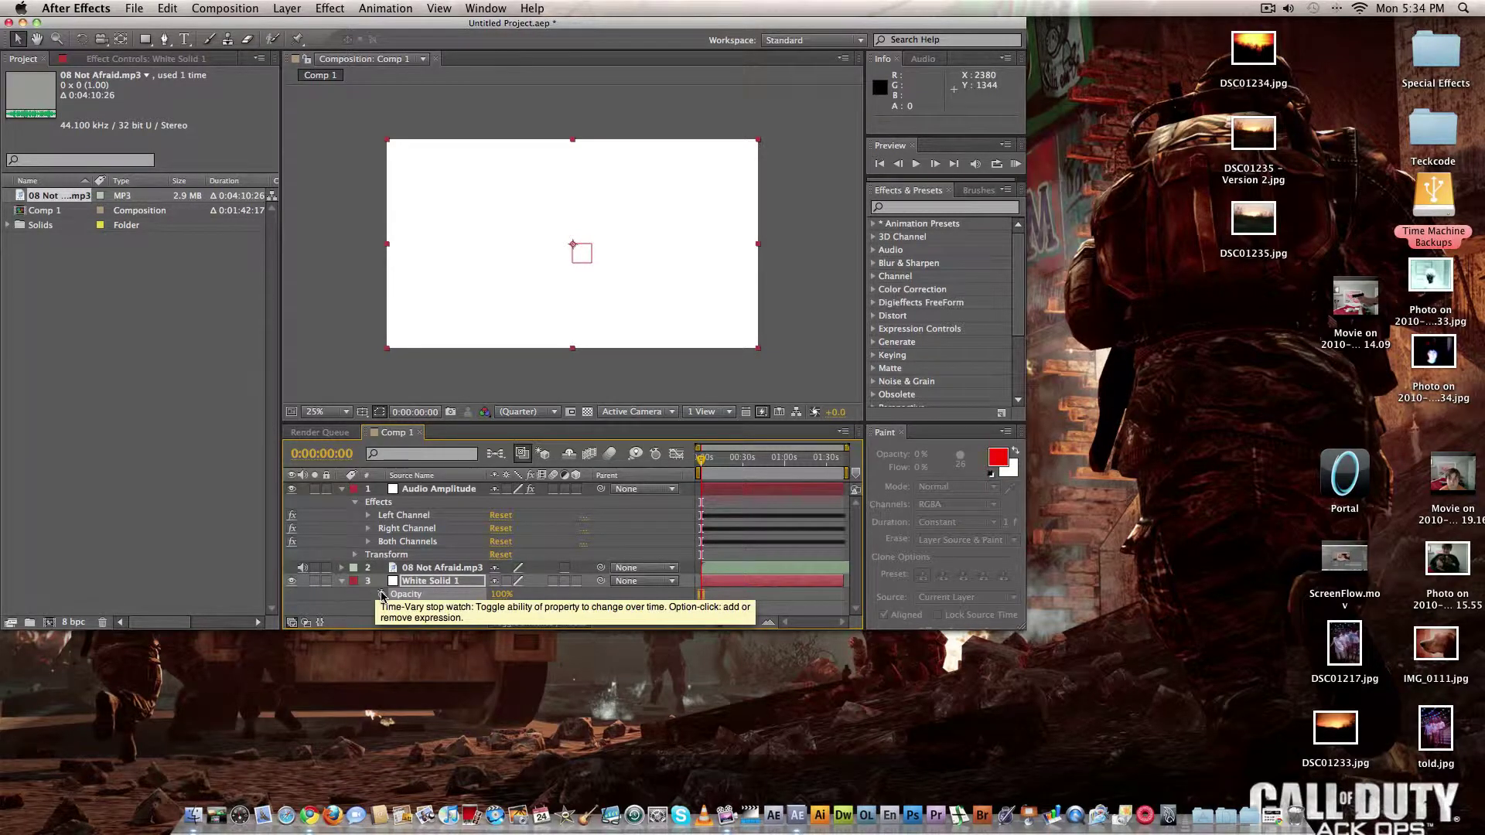
{"action": "left_click", "coordinate": [382, 595]}
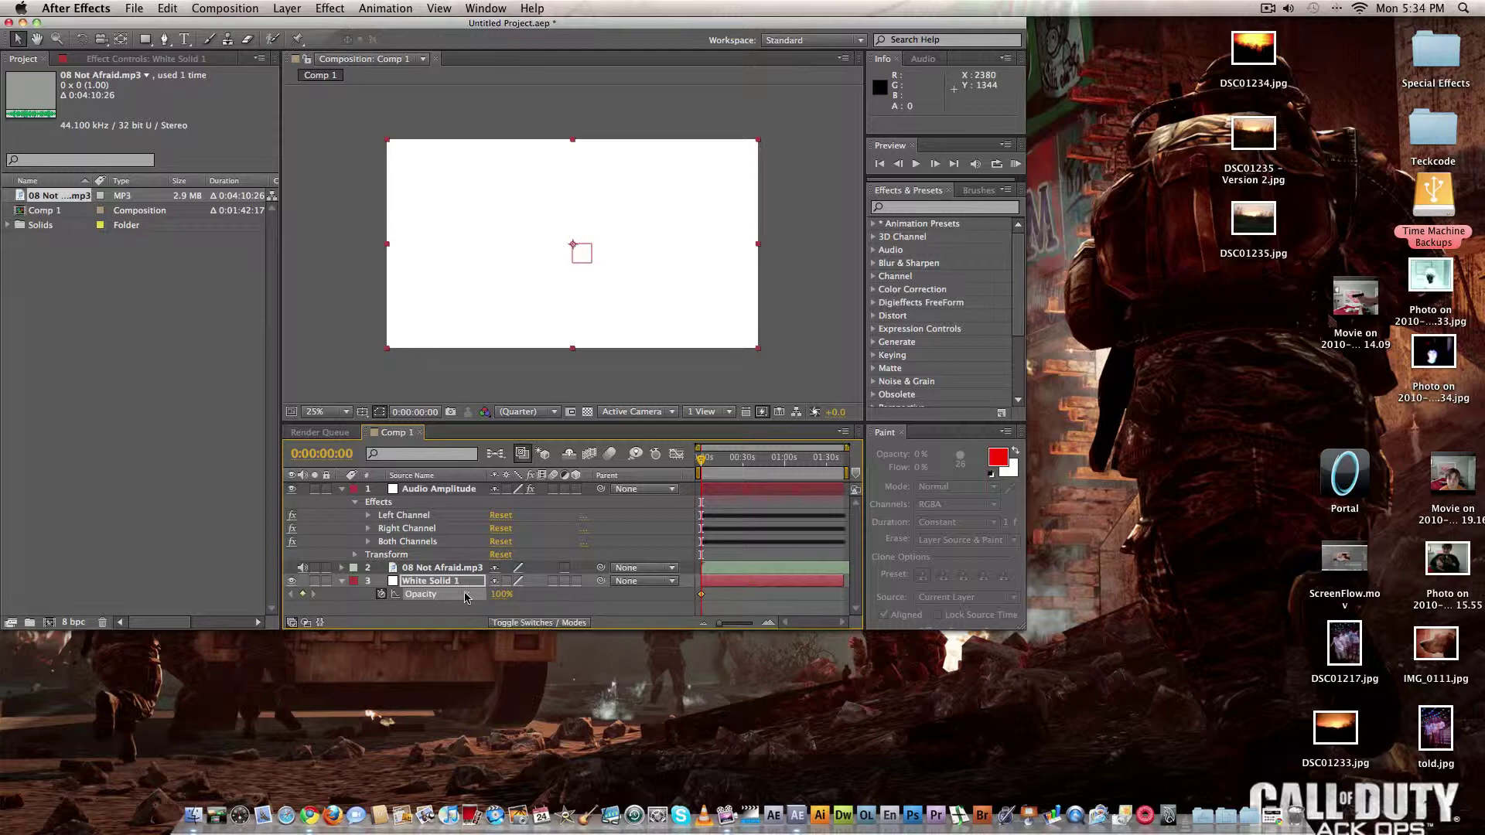
Step: Pick-whip a new Opacity expression to the Audio Amplitude layer and dismiss the resulting error
{"action": "left_click", "coordinate": [381, 594], "text": "alt"}
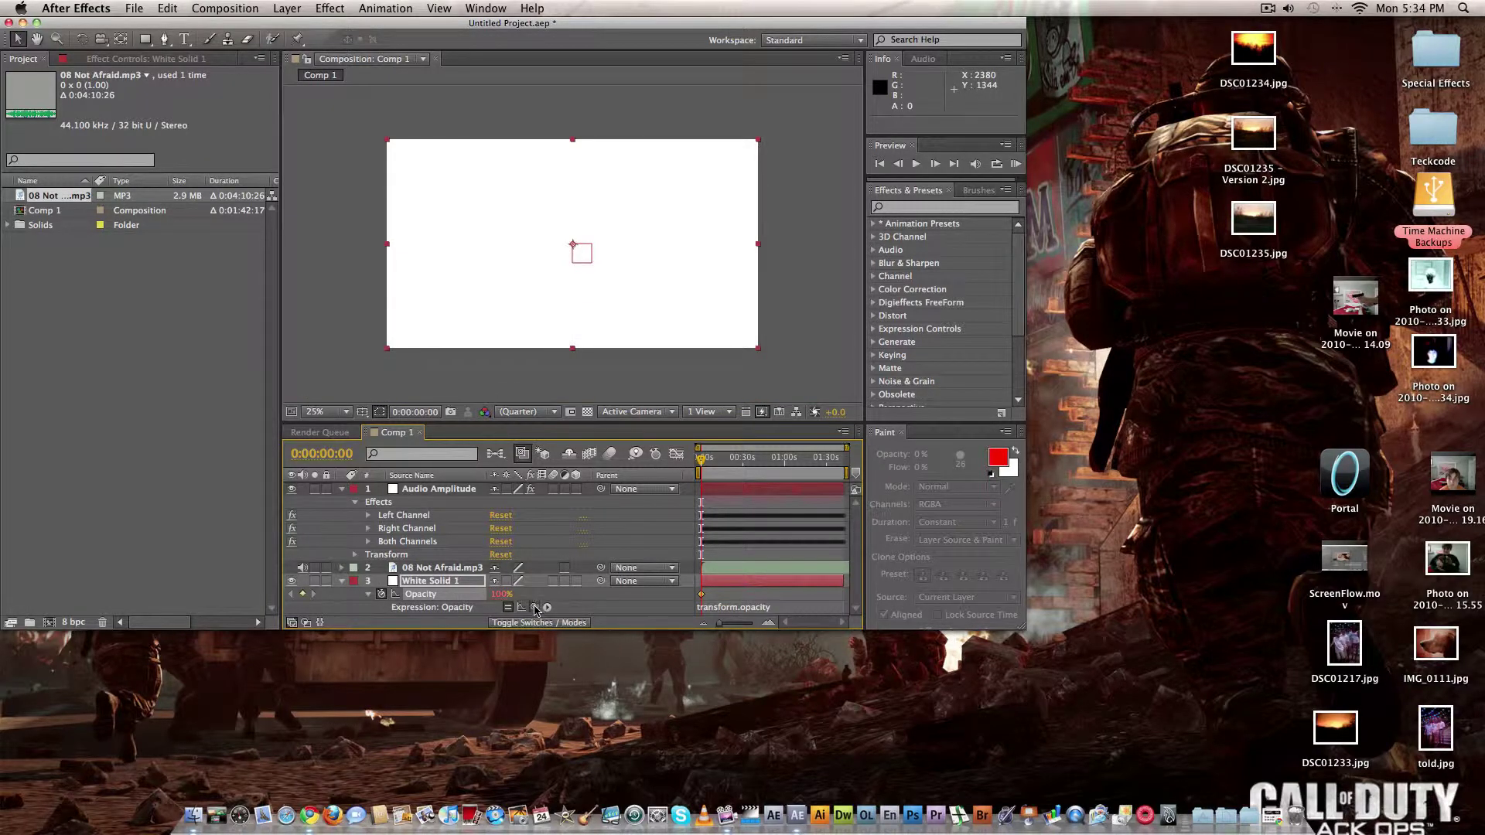
{"action": "left_click_drag", "start_coordinate": [535, 609], "coordinate": [407, 543]}
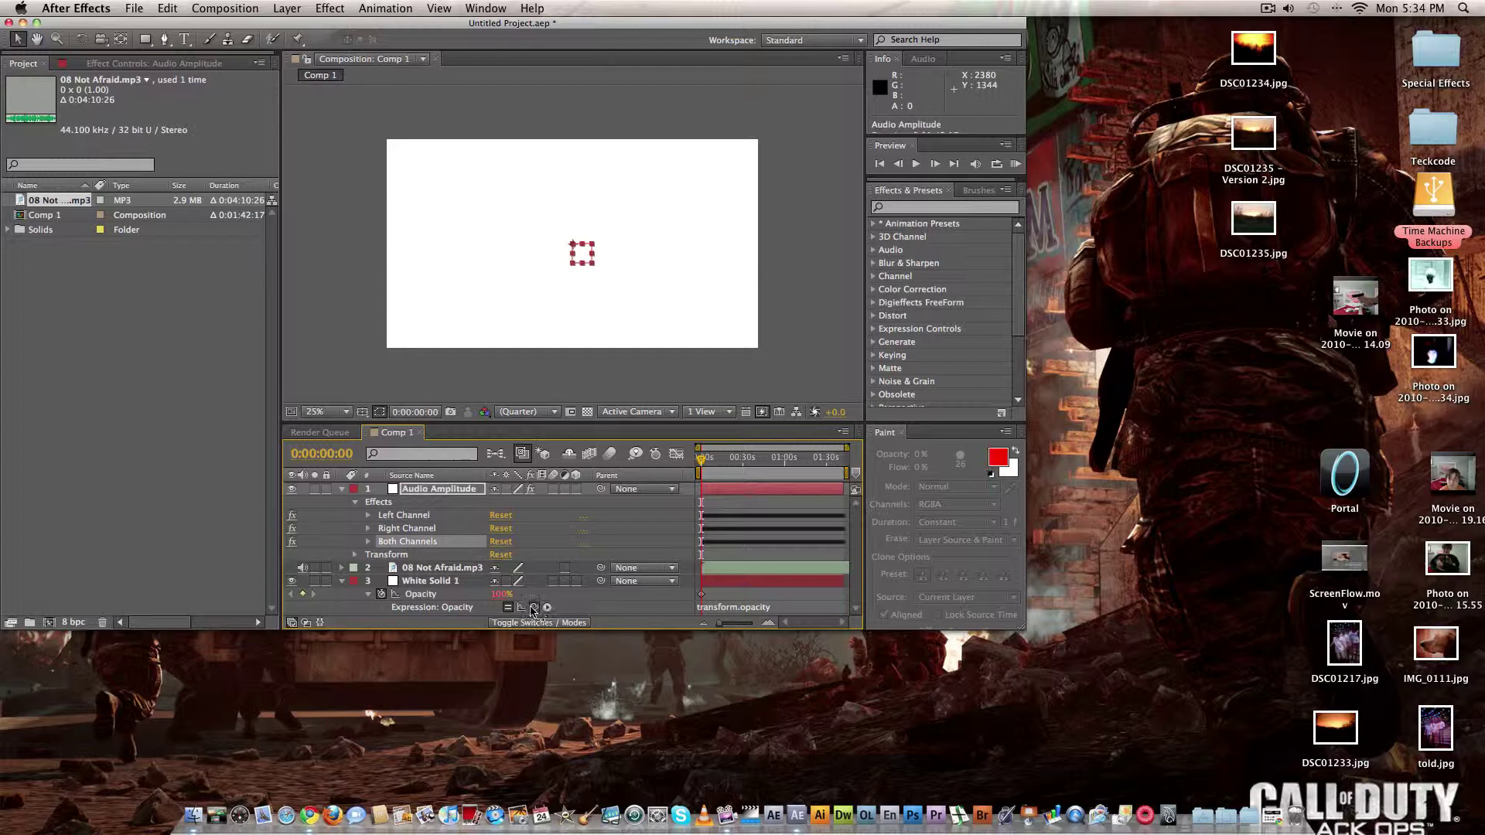
{"action": "left_click_drag", "start_coordinate": [533, 610], "coordinate": [430, 489]}
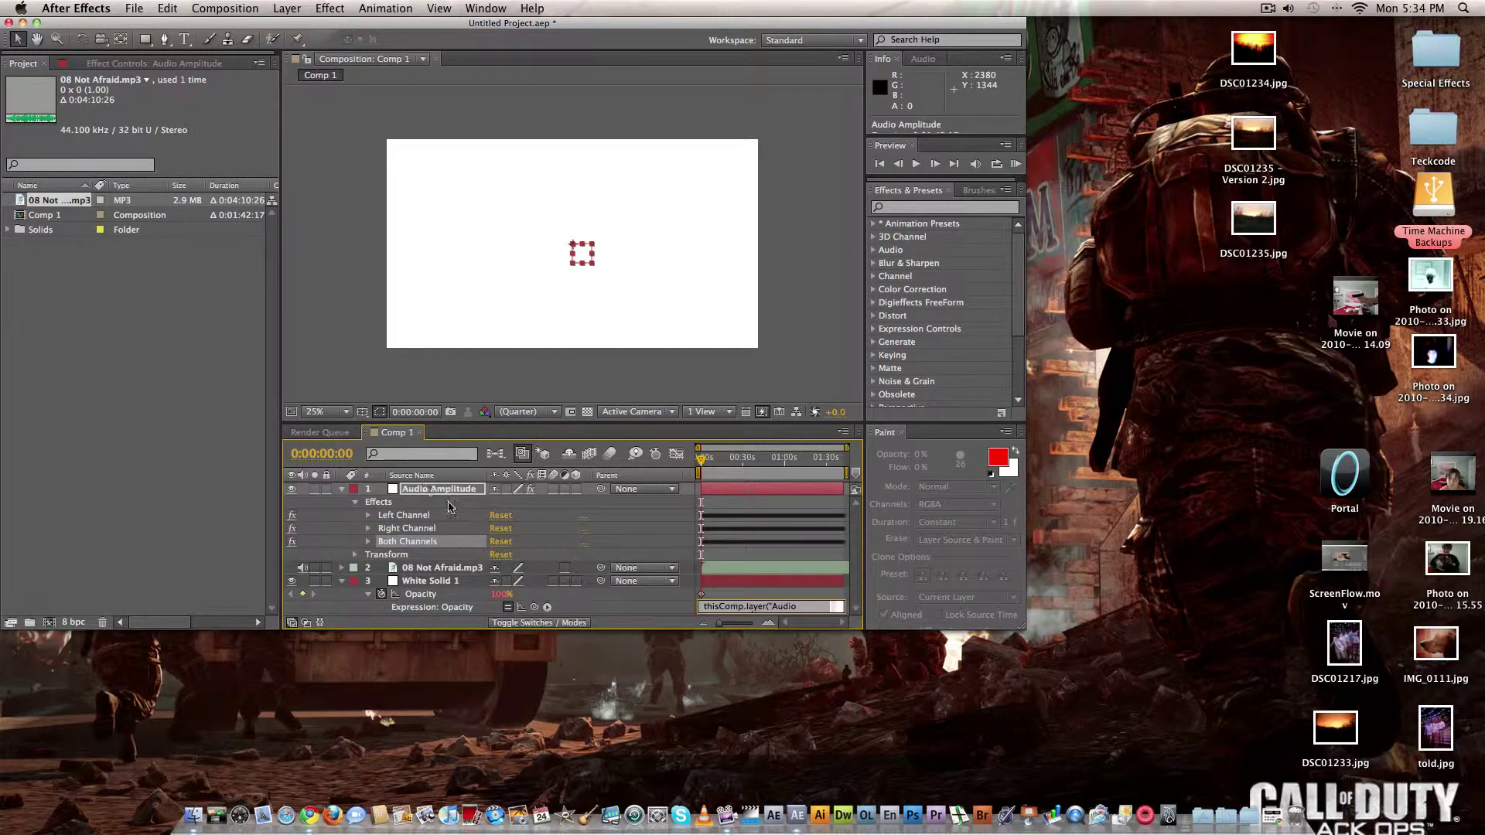
{"action": "left_click", "coordinate": [346, 498]}
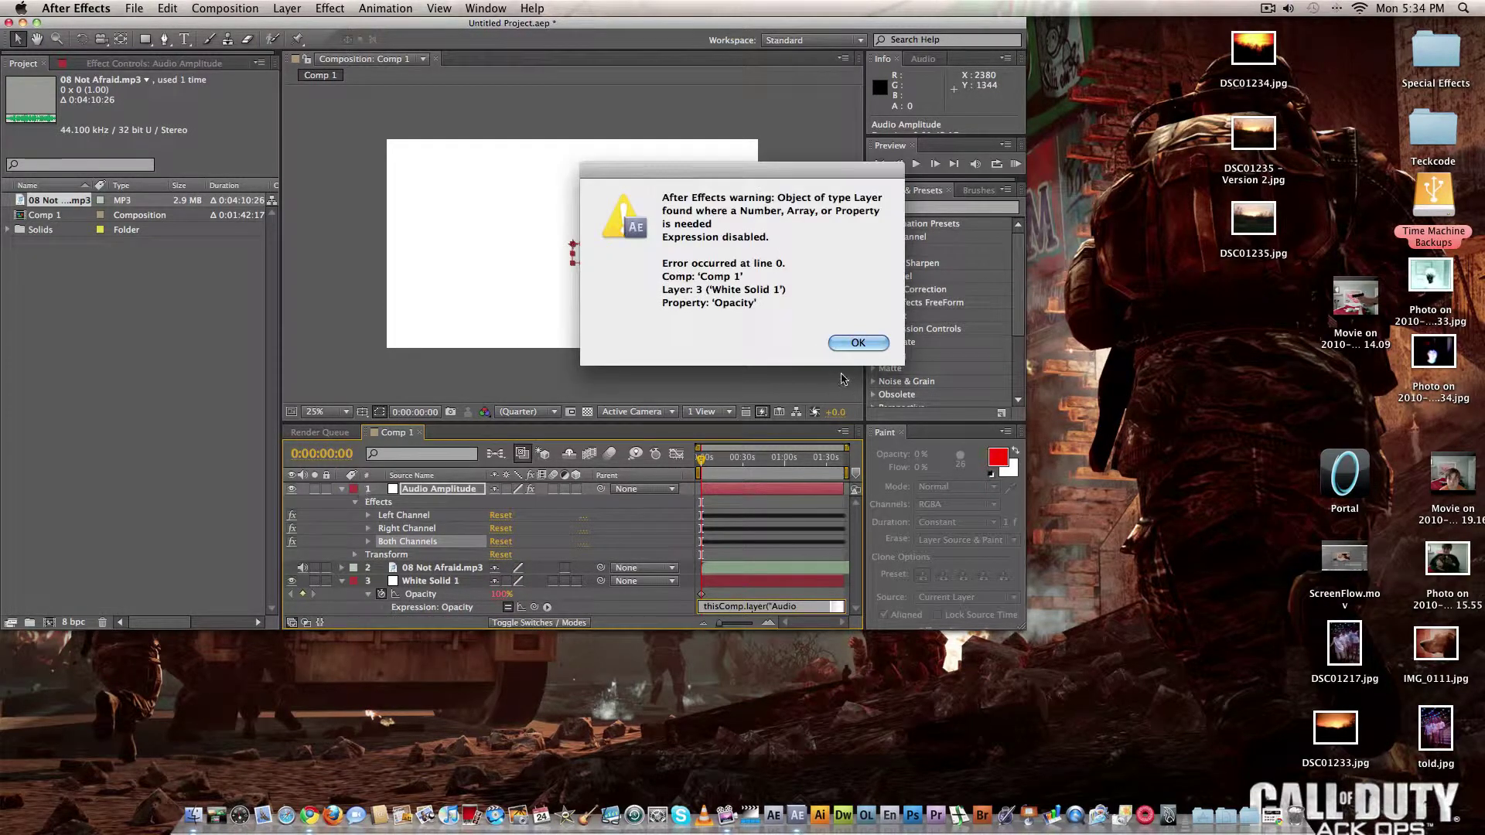
{"action": "left_click", "coordinate": [859, 344]}
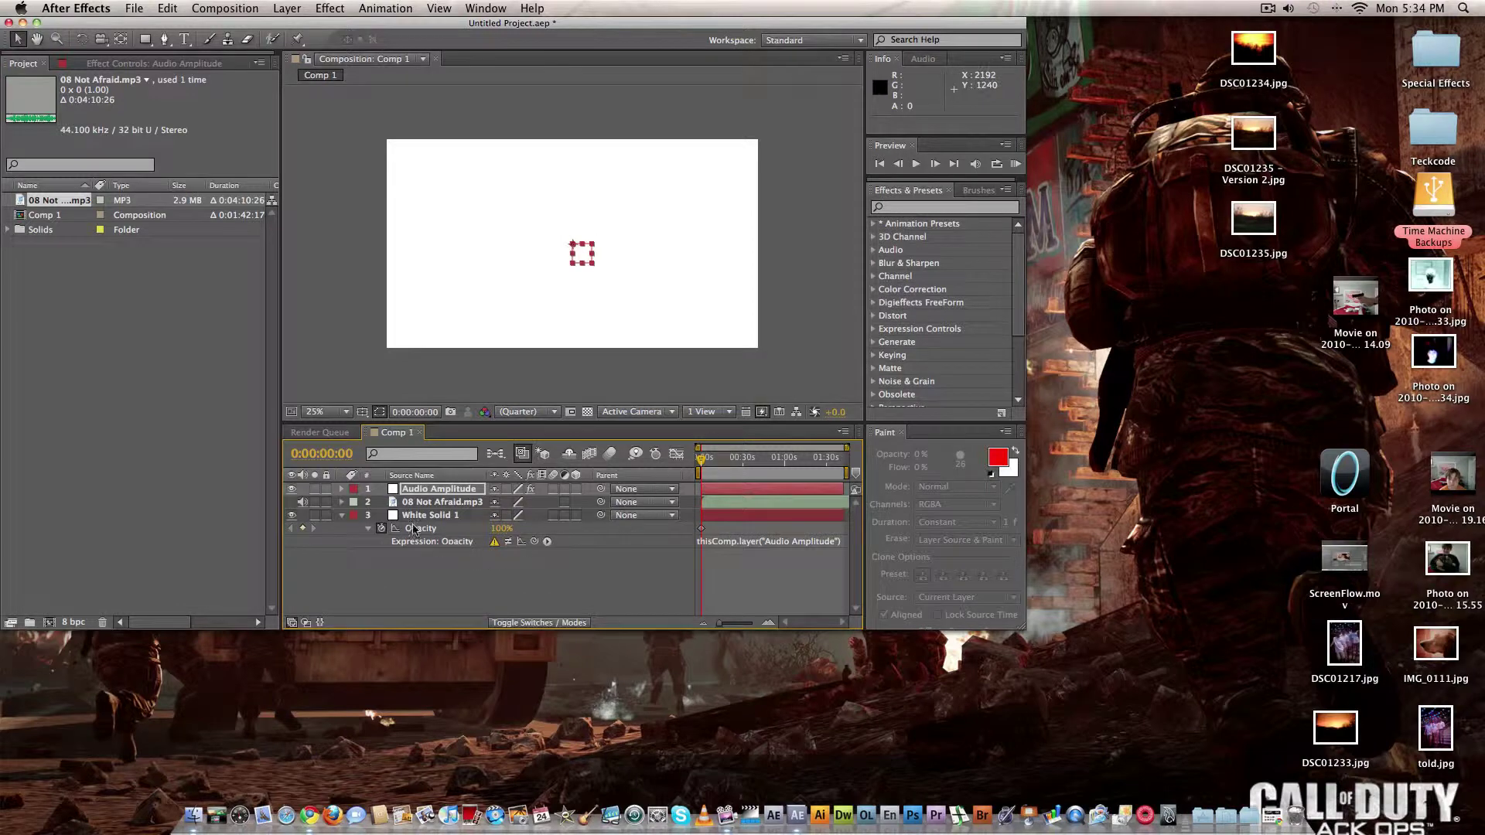
Step: Collapse White Solid 1's properties and run a brief RAM preview of the comp
{"action": "left_click", "coordinate": [348, 518]}
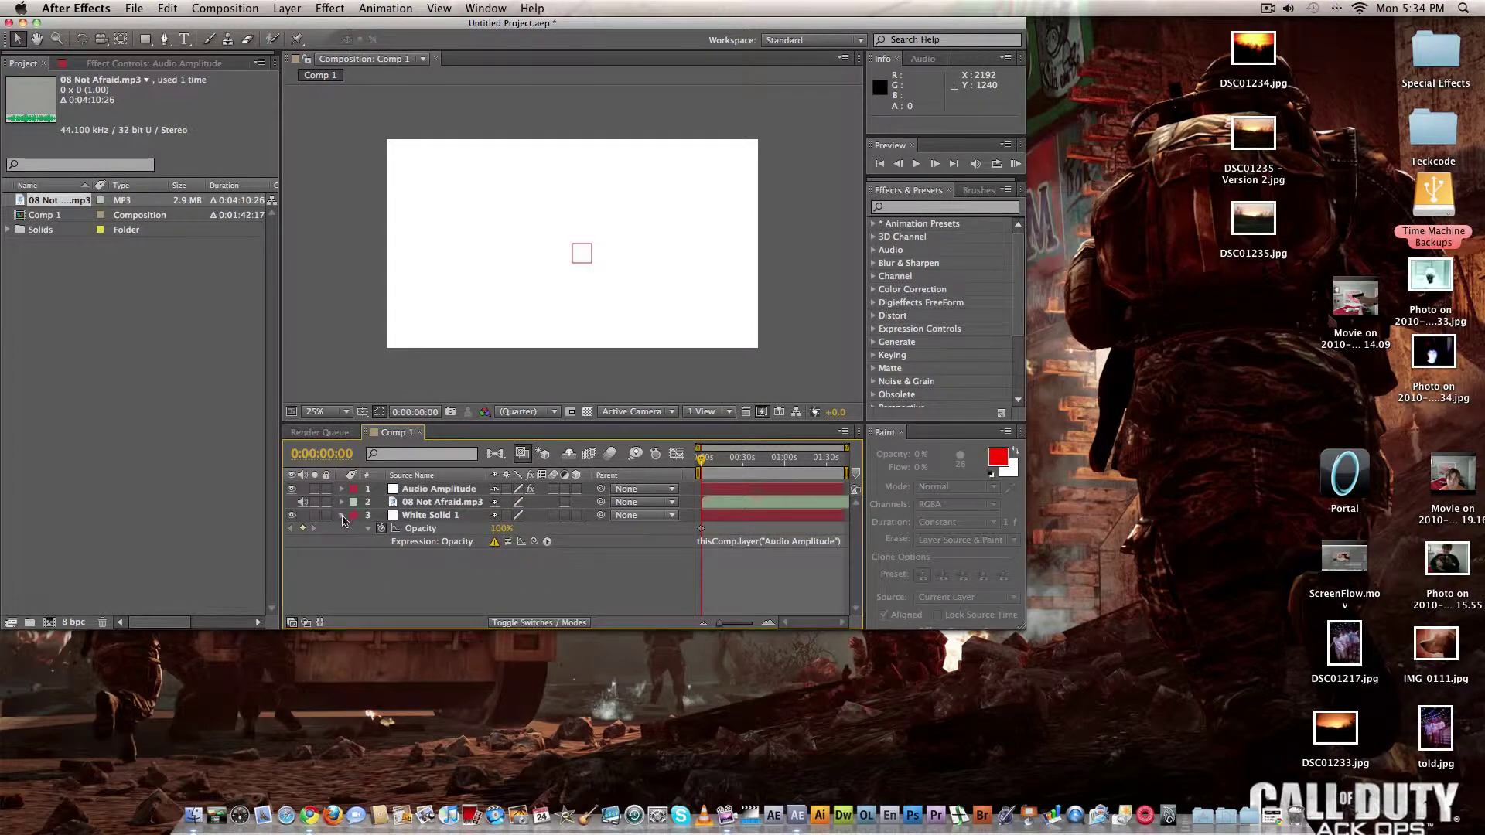
{"action": "left_click", "coordinate": [343, 518]}
{"action": "left_click", "coordinate": [1017, 165]}
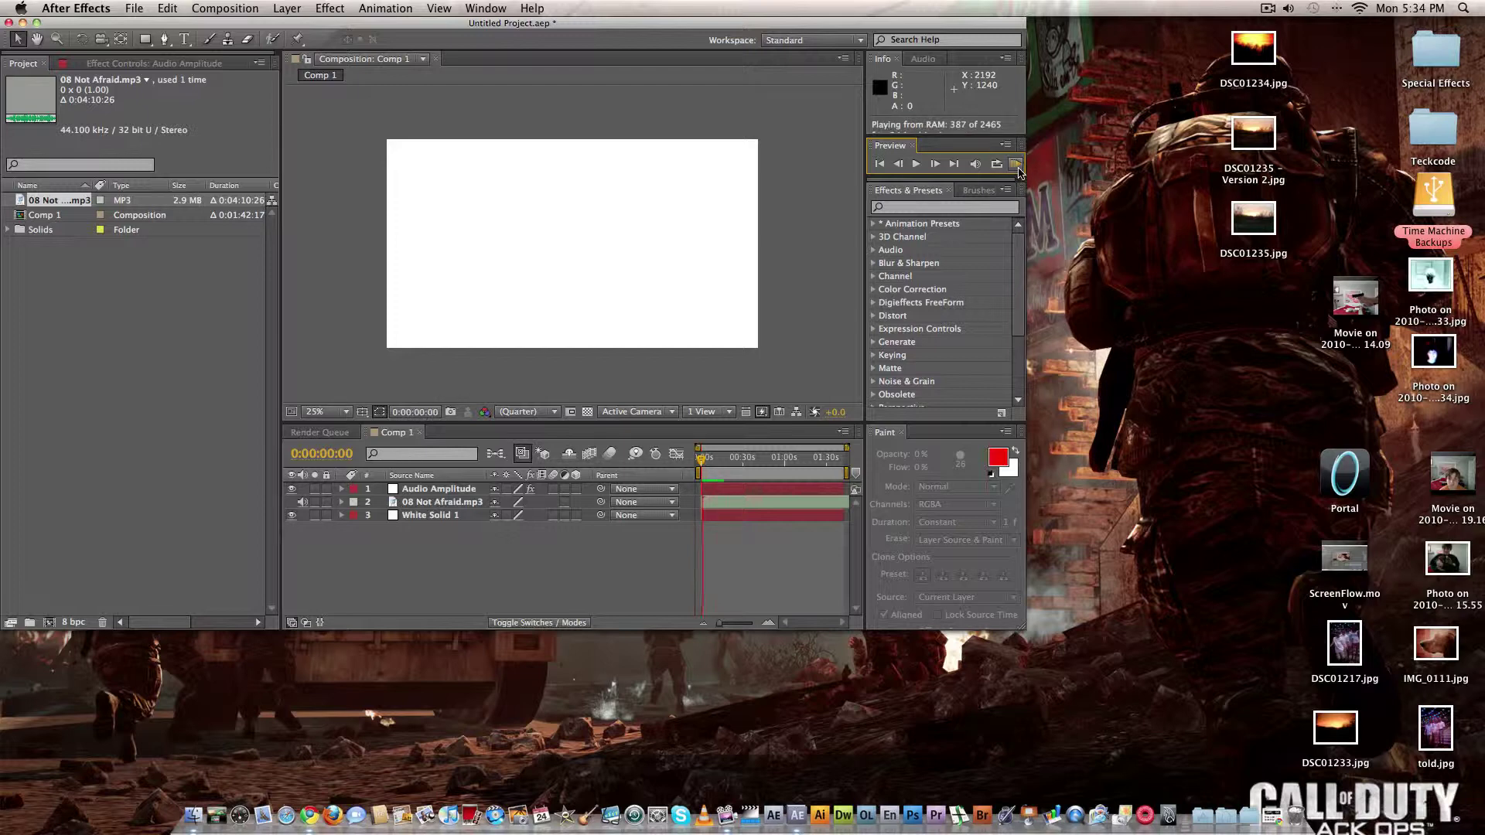
{"action": "left_click", "coordinate": [611, 595]}
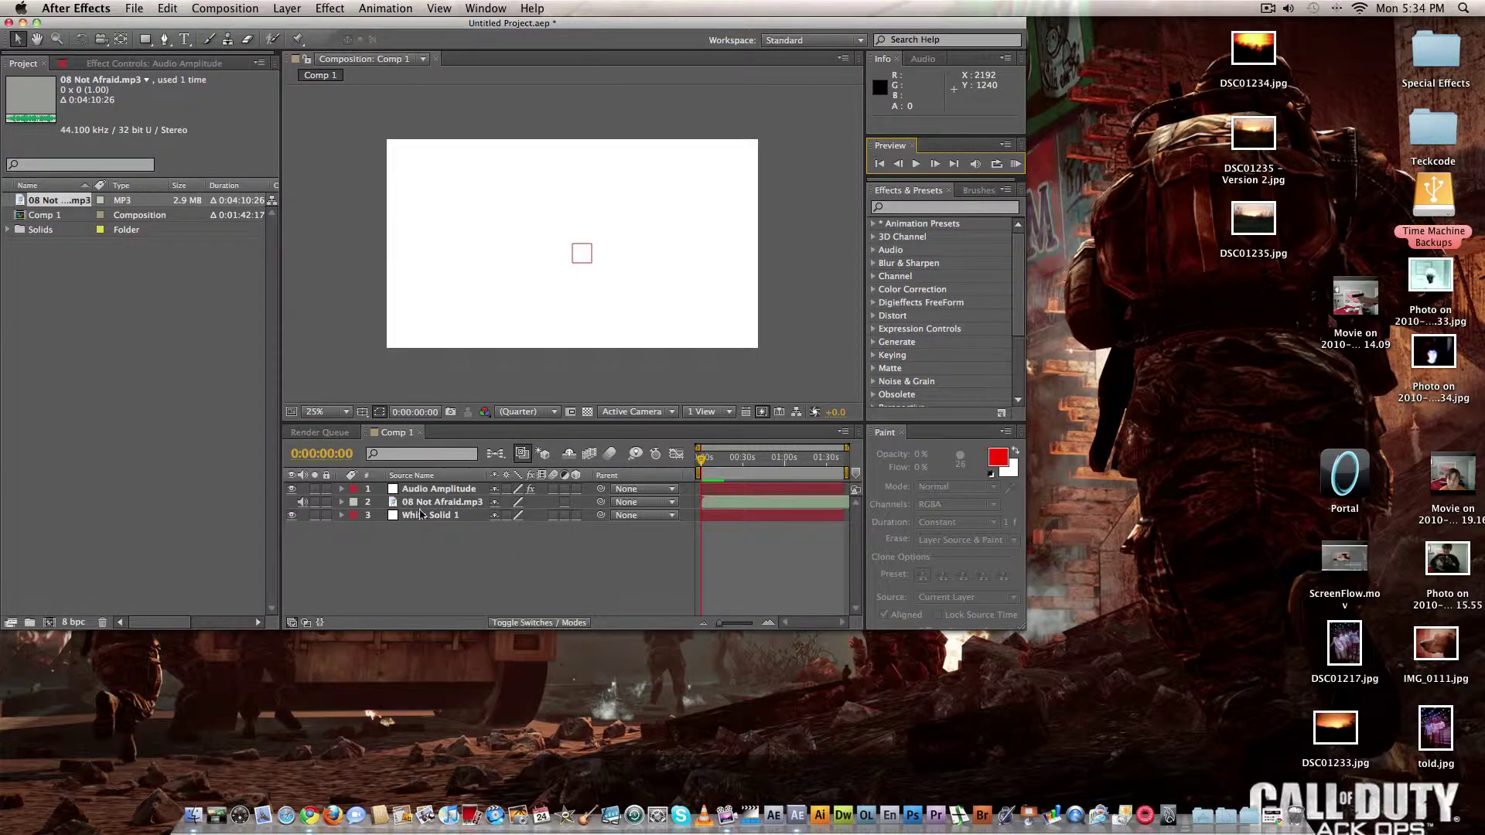
Step: Expand the Audio Amplitude layer's effects down to the Both Channels slider
{"action": "left_click", "coordinate": [414, 489]}
{"action": "left_click", "coordinate": [414, 515]}
{"action": "left_click", "coordinate": [414, 489]}
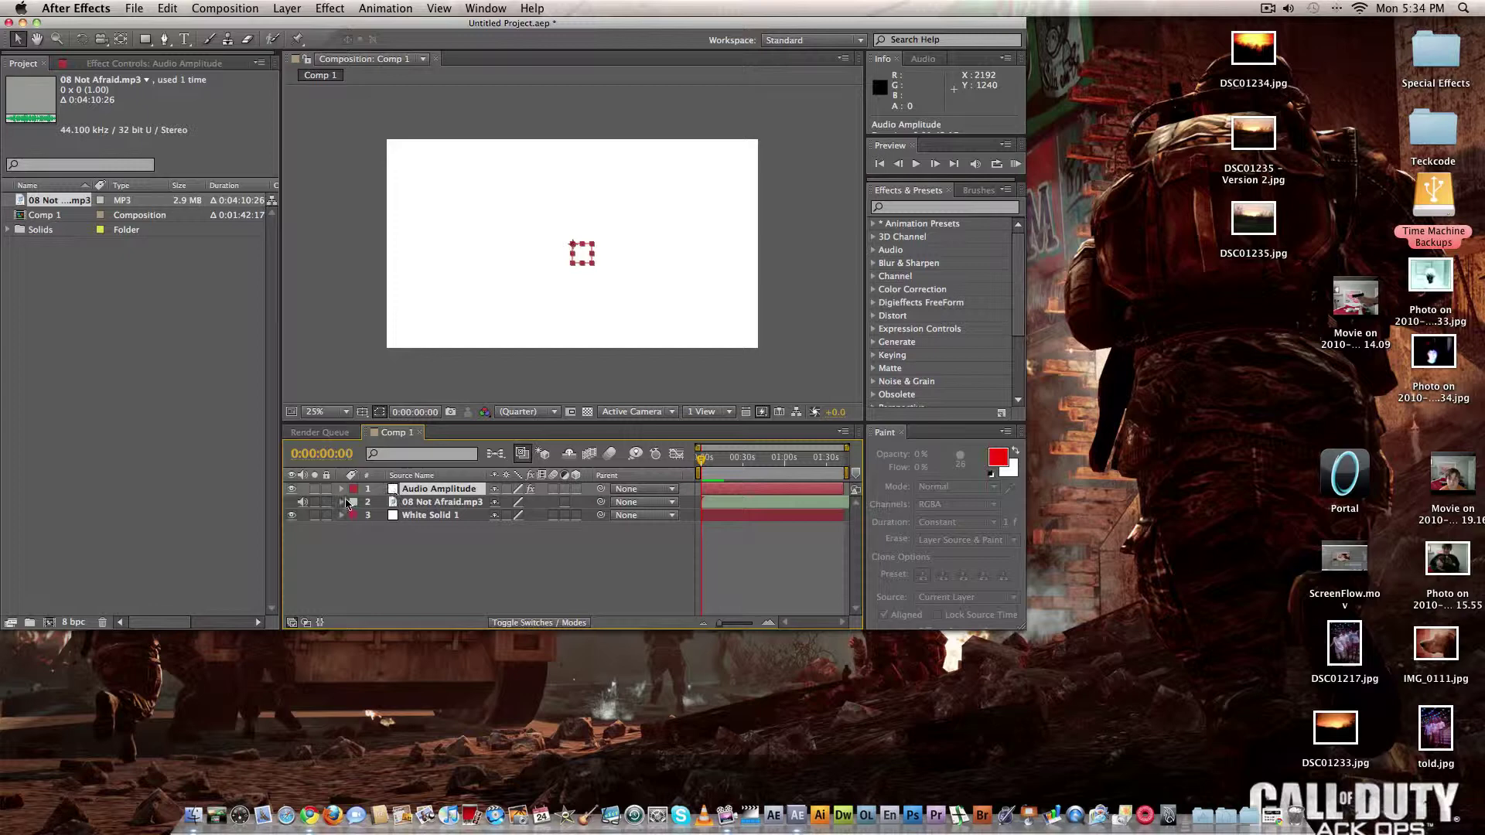
{"action": "key", "text": "F2"}
{"action": "left_click", "coordinate": [342, 489]}
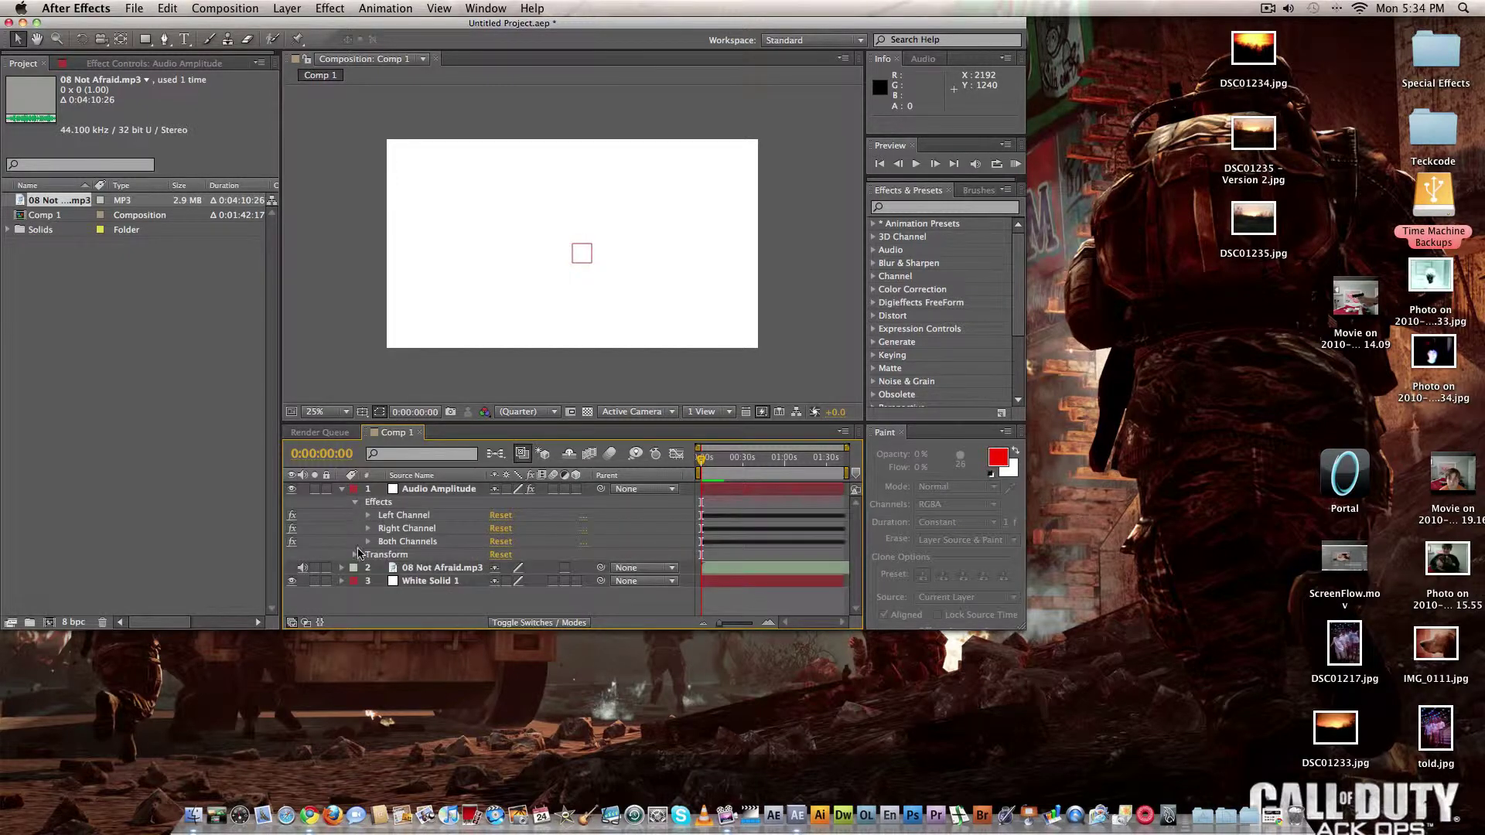
{"action": "left_click", "coordinate": [355, 544]}
{"action": "left_click", "coordinate": [355, 544]}
{"action": "left_click", "coordinate": [368, 542]}
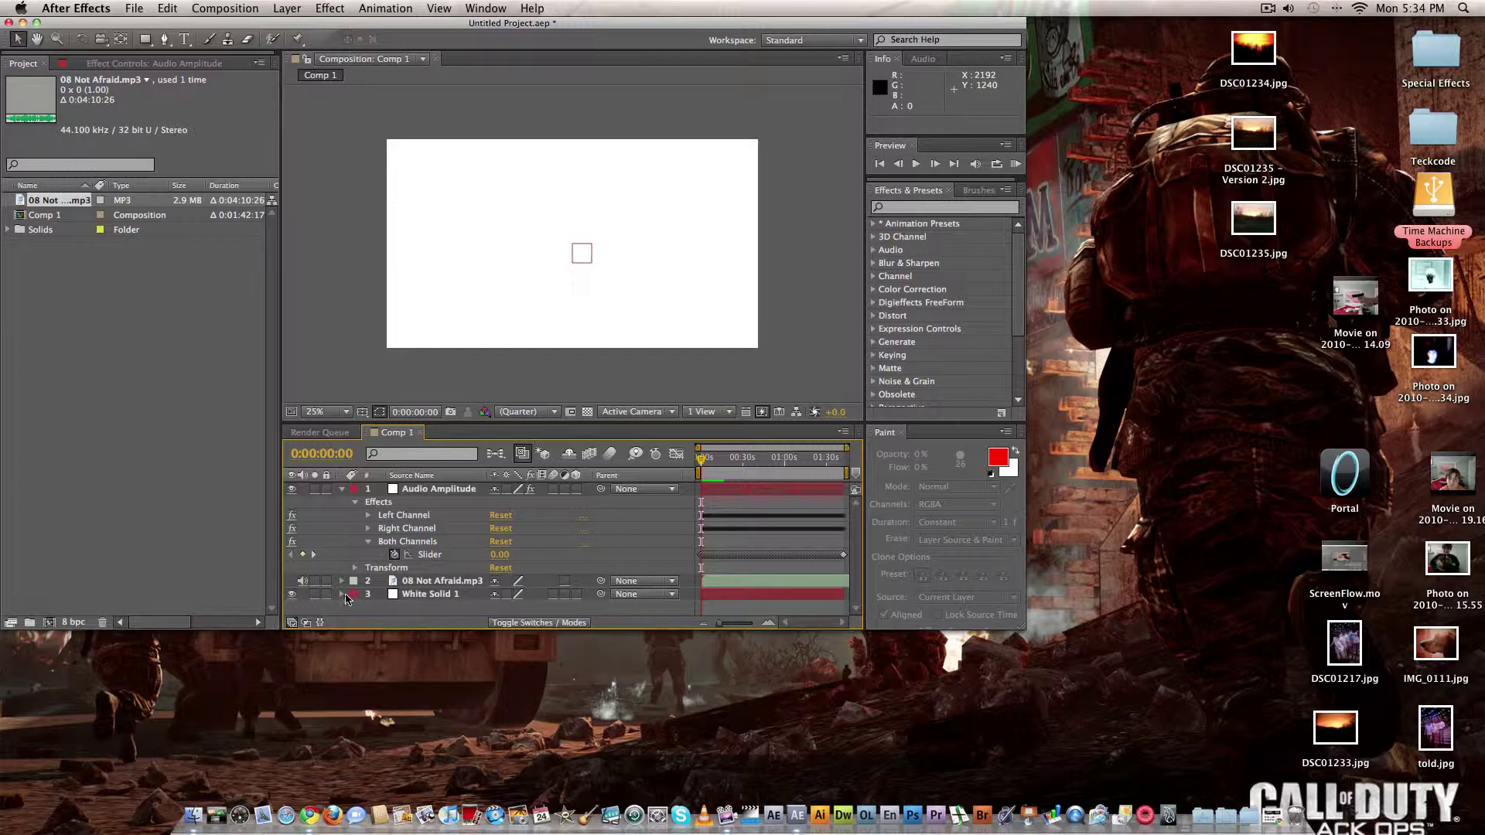
Step: Pick-whip White Solid 1's Opacity expression to the 08 Not Afraid.mp3 layer
{"action": "left_click", "coordinate": [342, 594]}
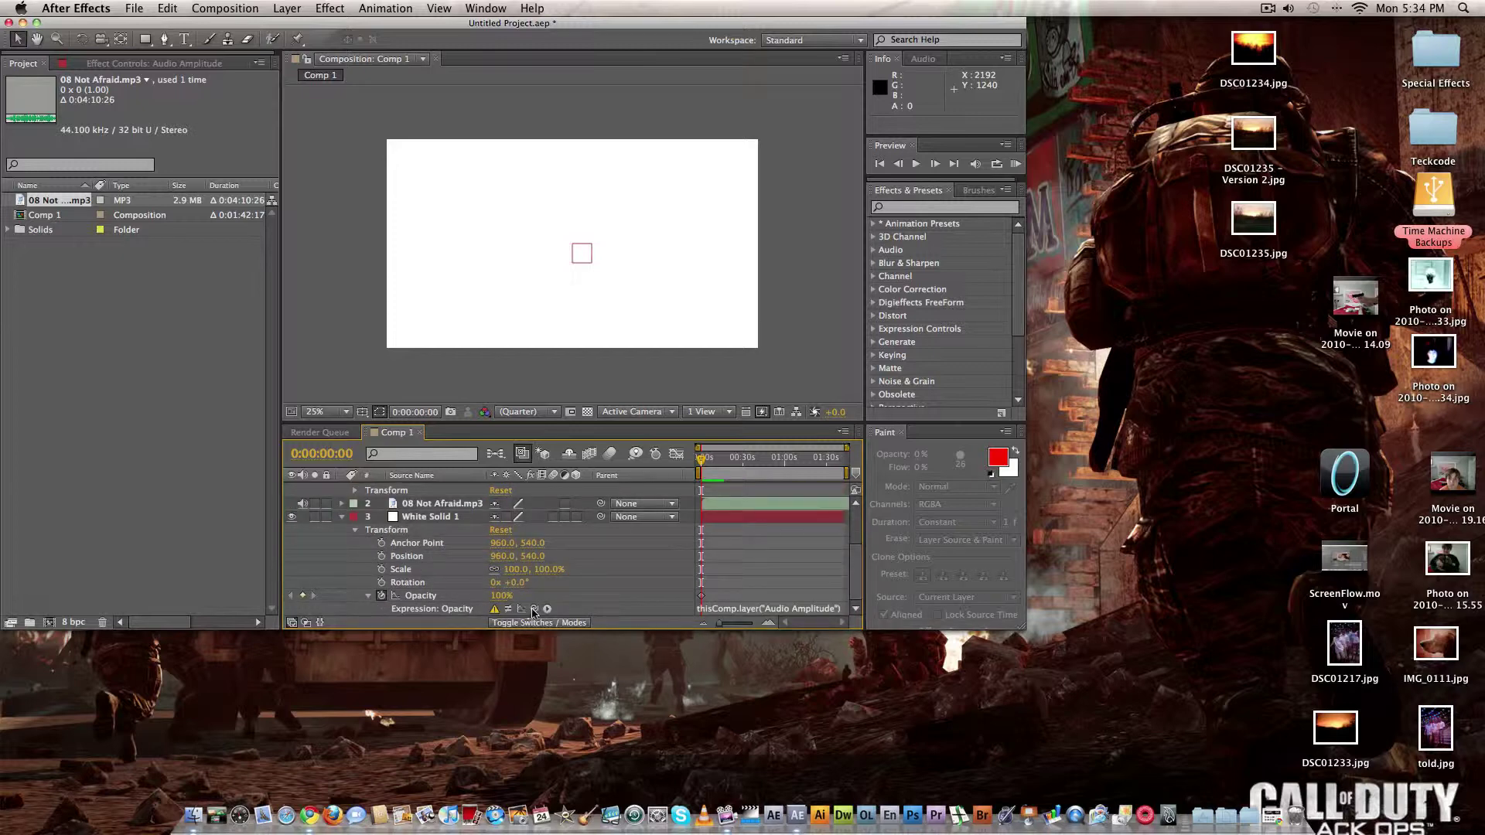
{"action": "left_click_drag", "start_coordinate": [533, 610], "coordinate": [399, 510]}
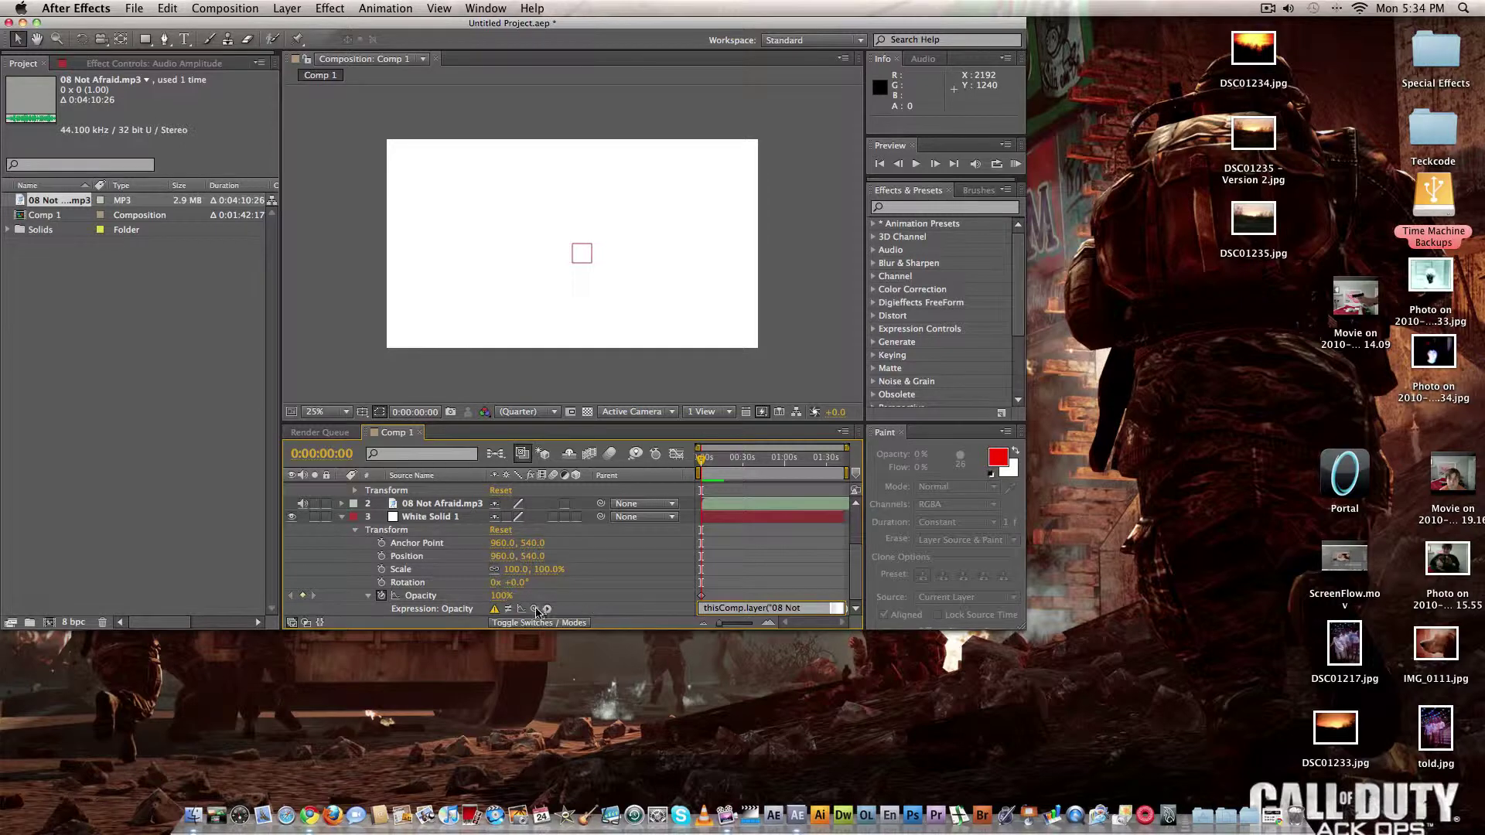
{"action": "left_click_drag", "start_coordinate": [535, 610], "coordinate": [428, 556]}
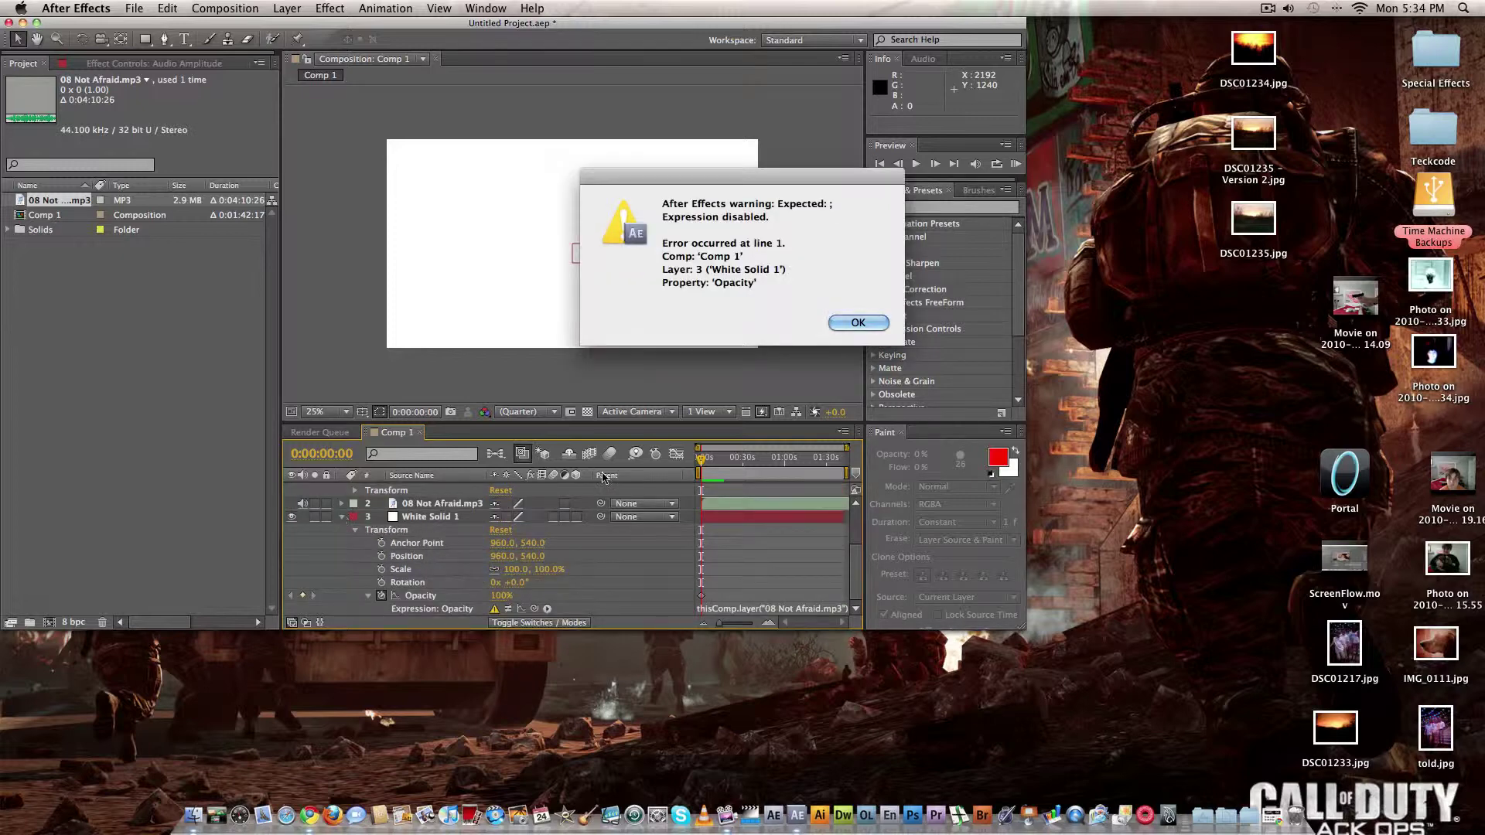
Step: Dismiss the warning, preview with sound, and move the current time to 0:00:00:13
{"action": "left_click", "coordinate": [859, 322]}
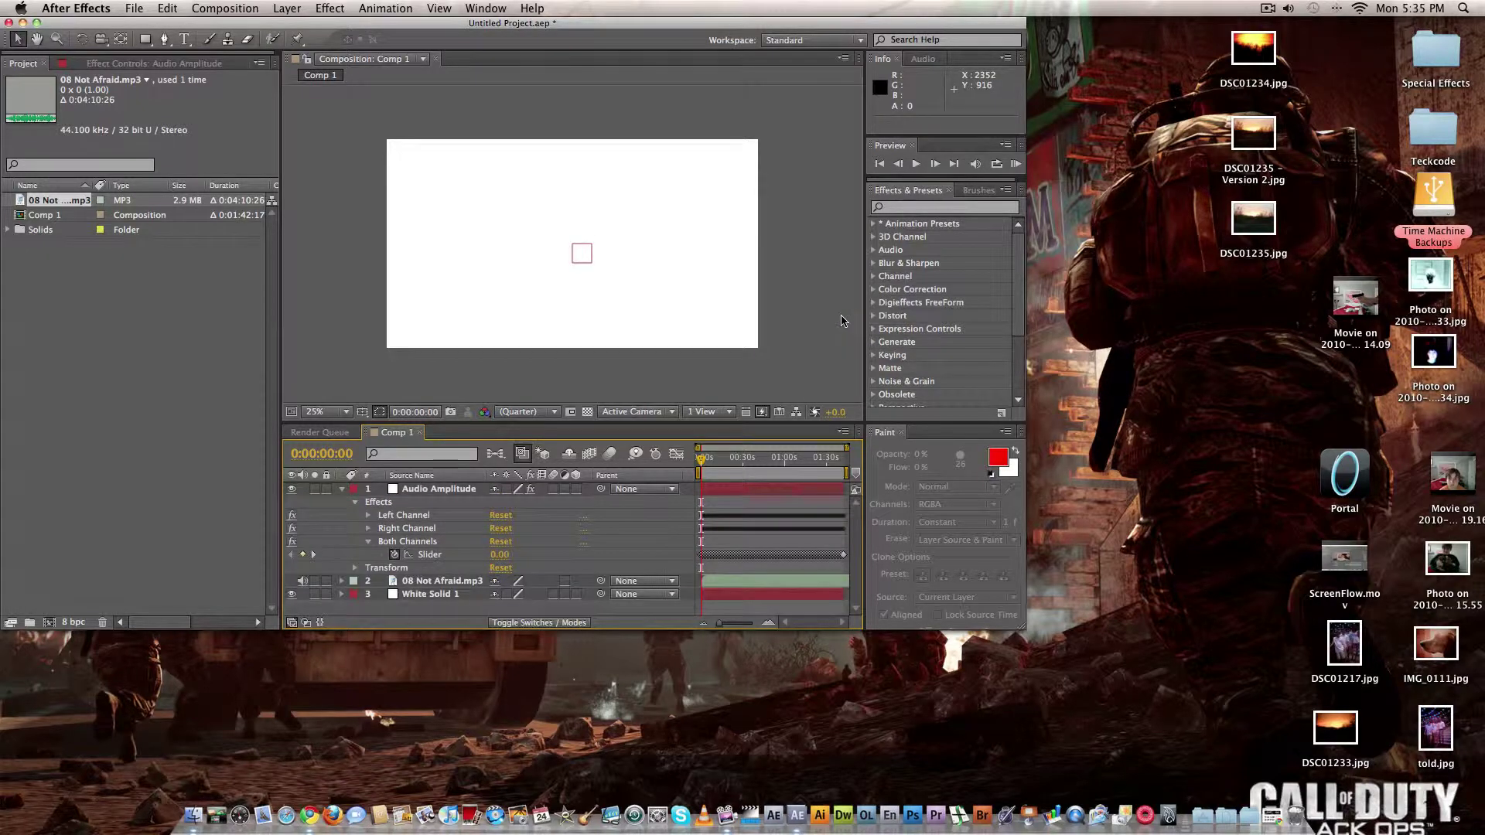
{"action": "left_click", "coordinate": [345, 492]}
{"action": "left_click", "coordinate": [1017, 164]}
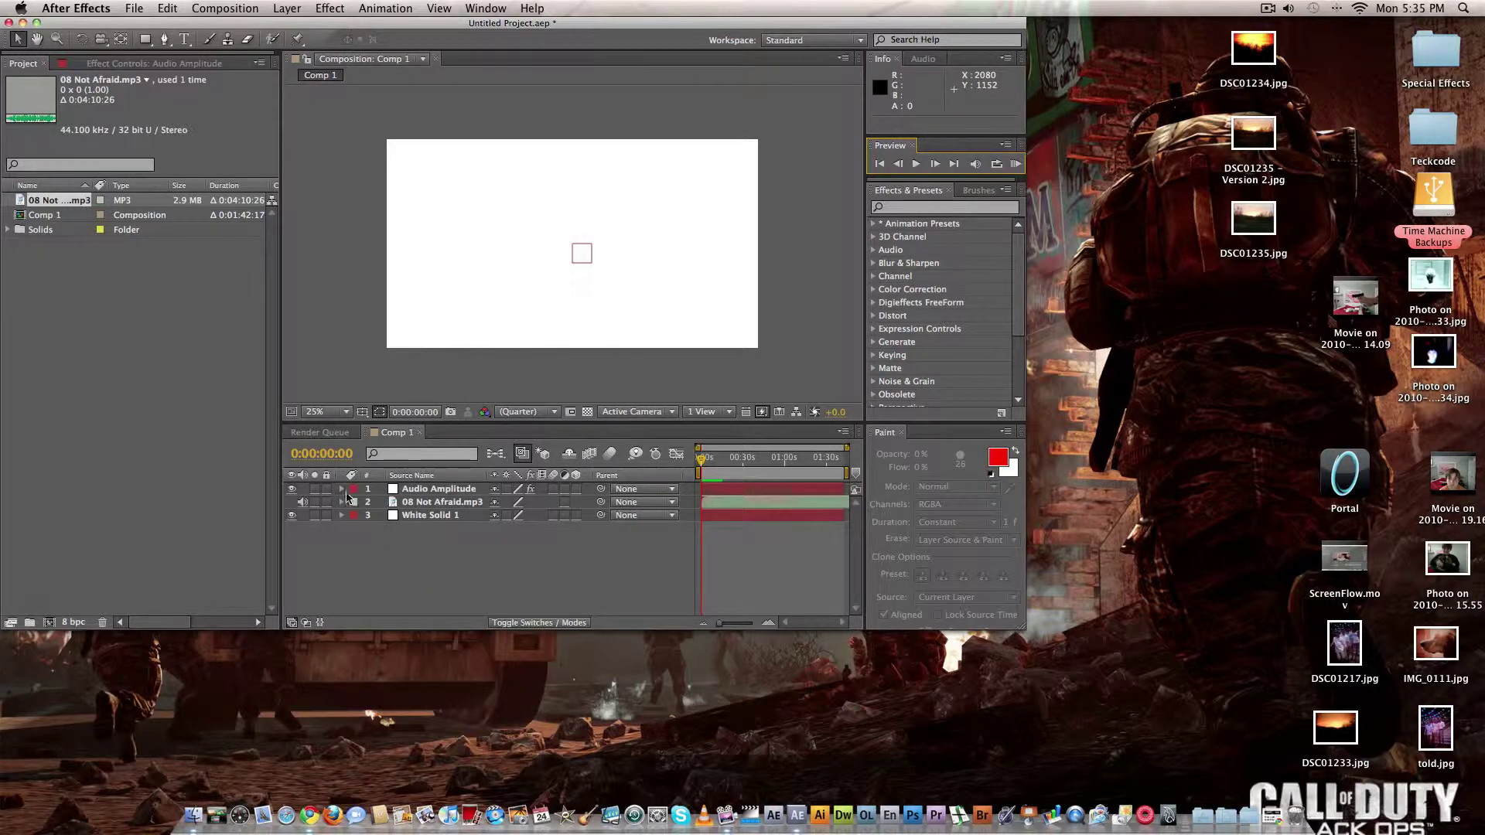
{"action": "left_click", "coordinate": [341, 489]}
{"action": "left_click", "coordinate": [341, 489]}
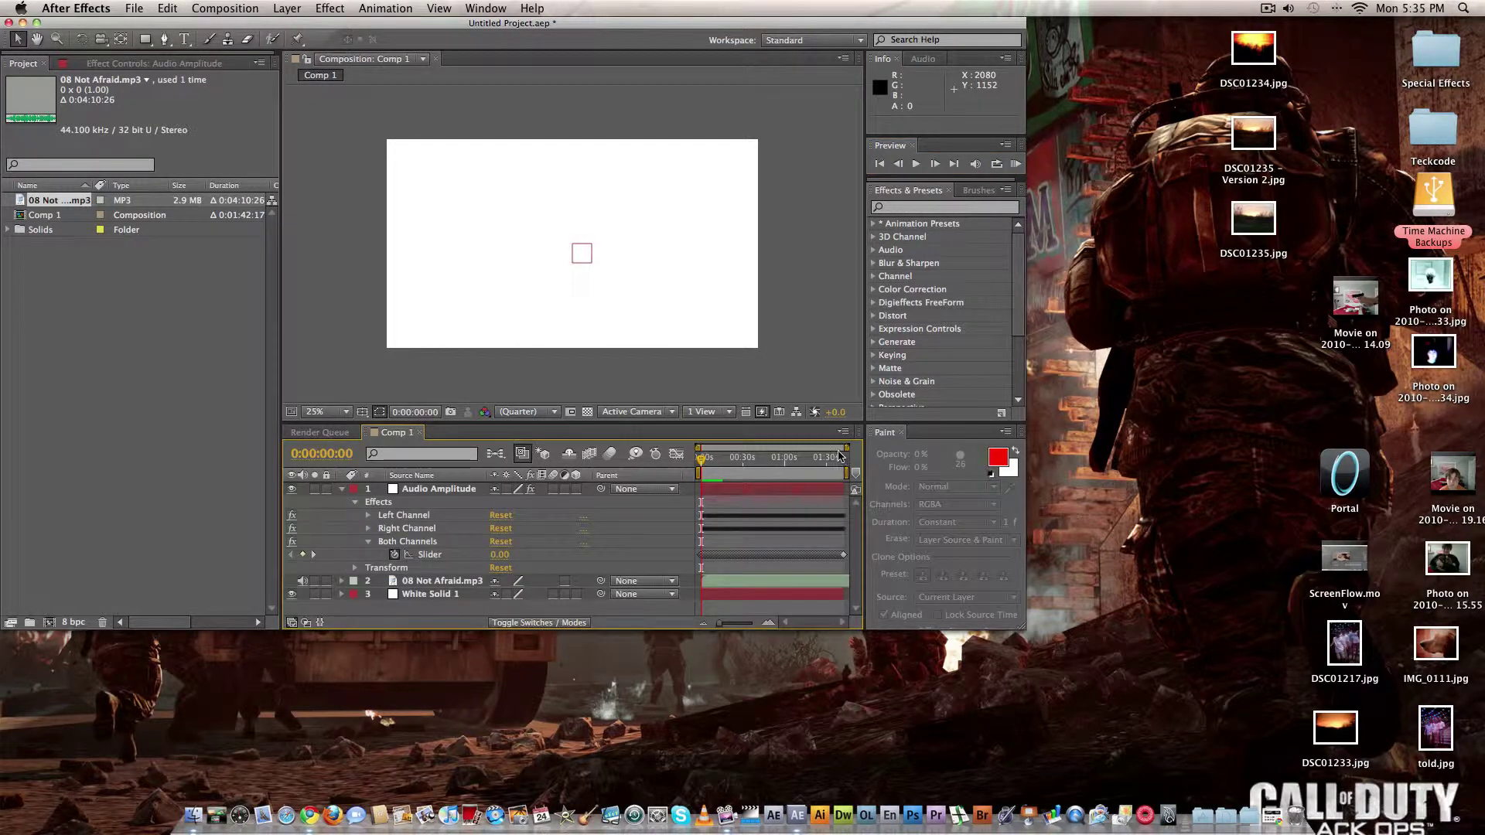
{"action": "left_click", "coordinate": [703, 462]}
Step: Remove White Solid 1's Opacity keyframes and pick-whip a new expression to the Both Channels Slider
{"action": "left_click", "coordinate": [341, 594]}
{"action": "left_click", "coordinate": [435, 596]}
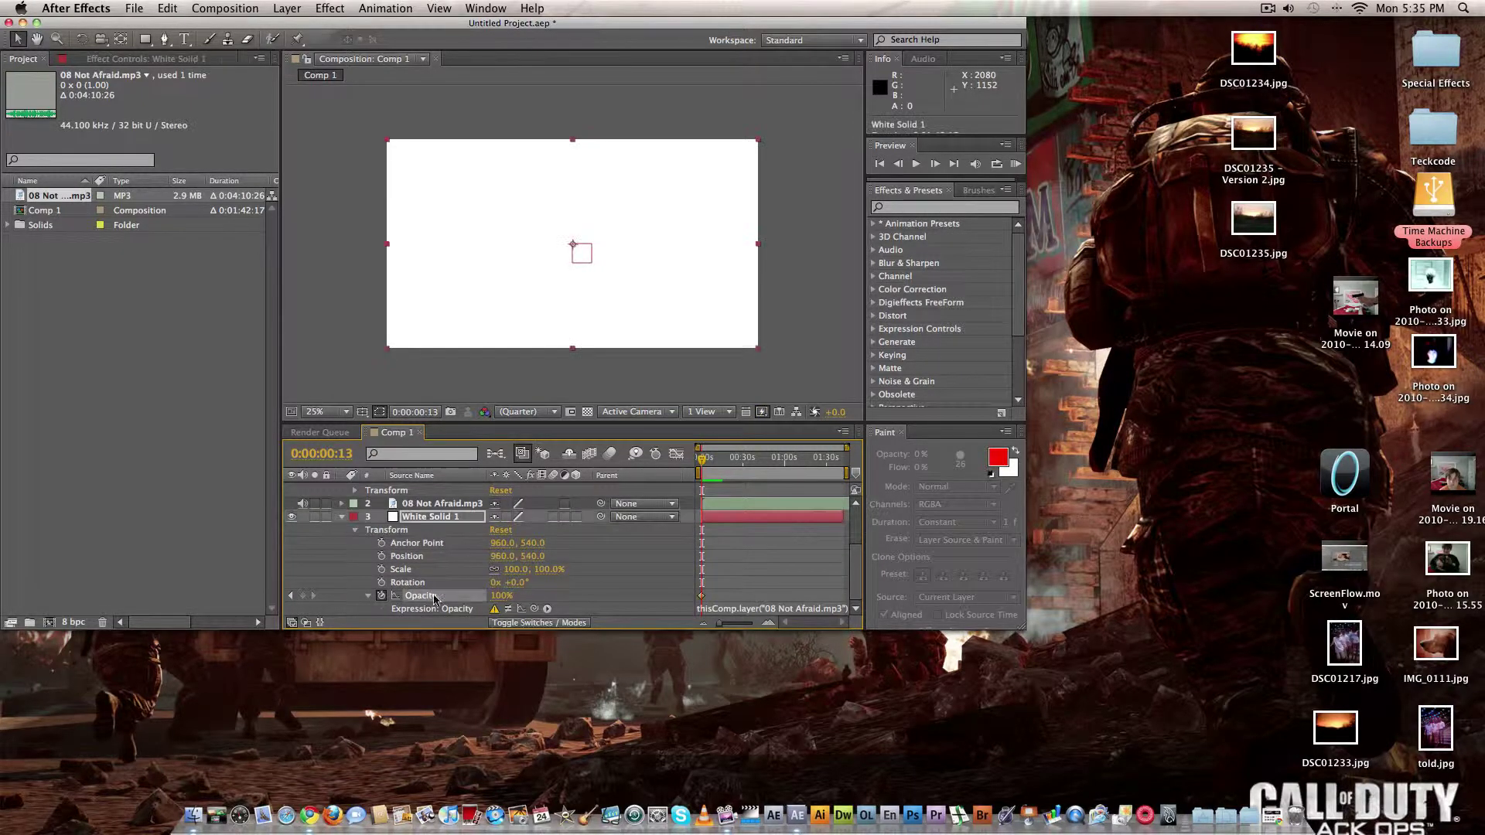
{"action": "left_click", "coordinate": [382, 597]}
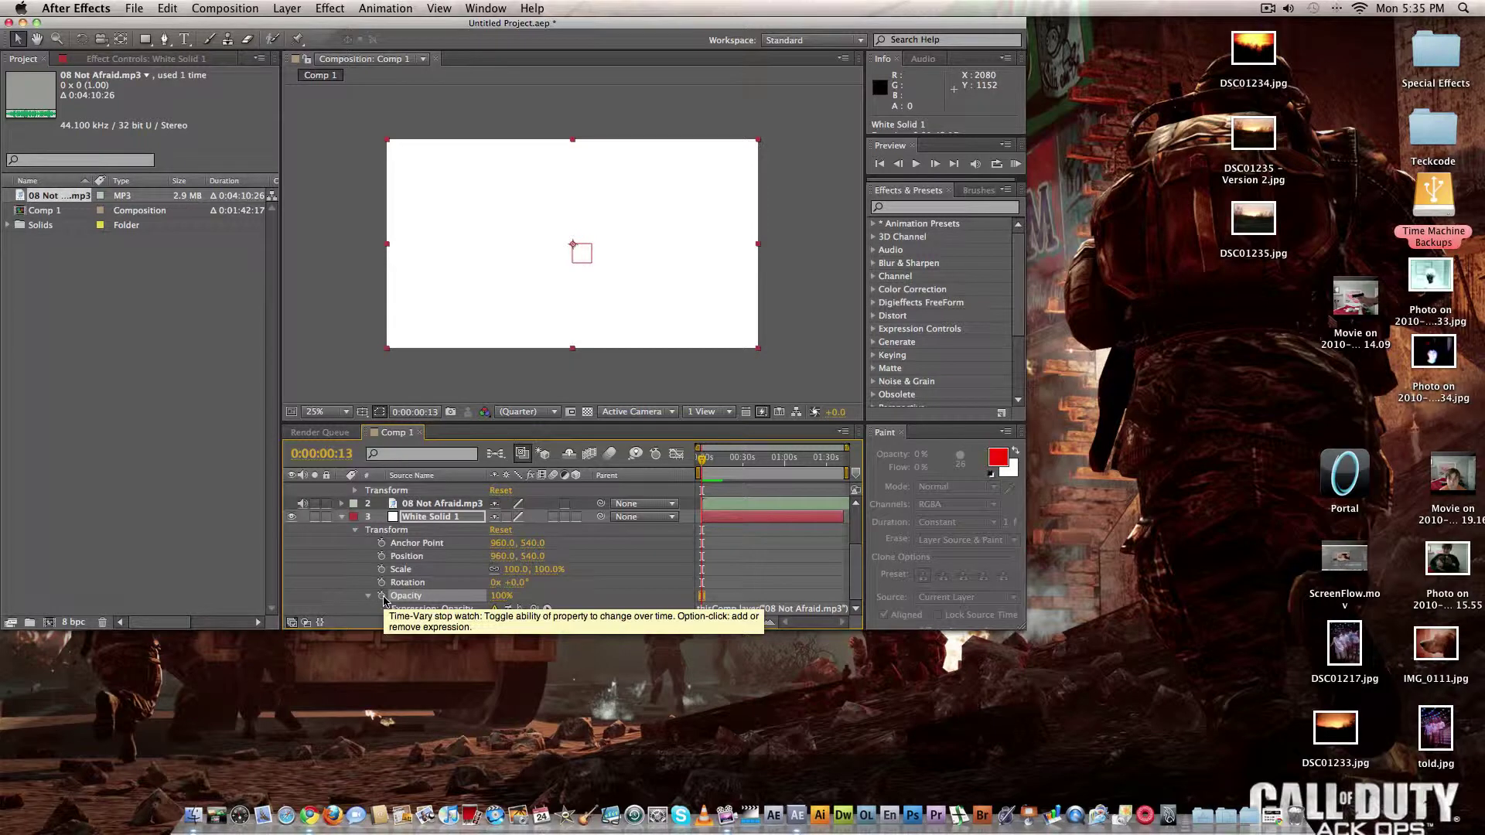
{"action": "scroll", "coordinate": [384, 600], "scroll_direction": "up", "scroll_amount": 1}
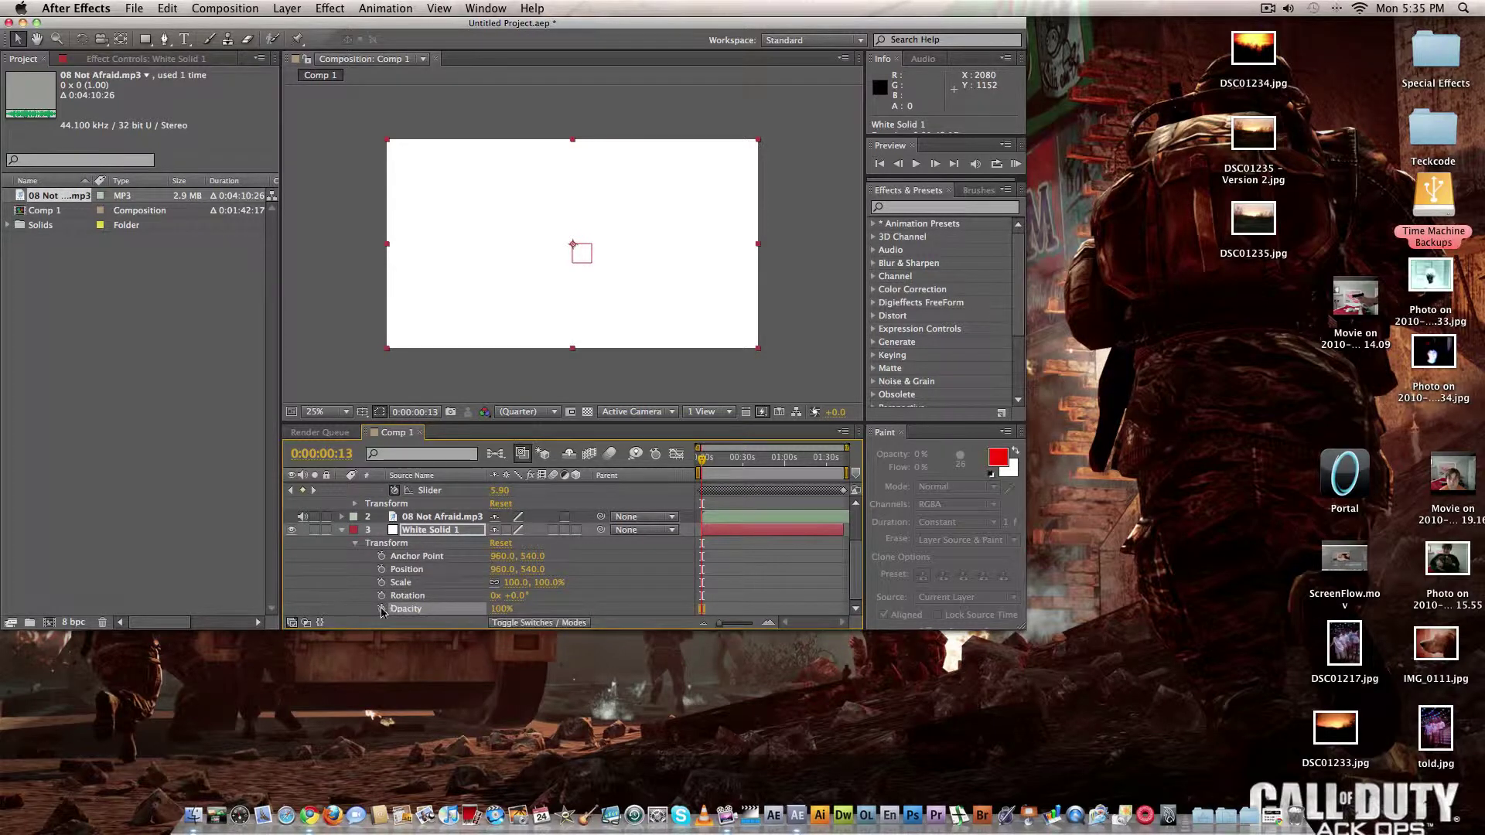
{"action": "left_click", "coordinate": [381, 610], "text": "alt"}
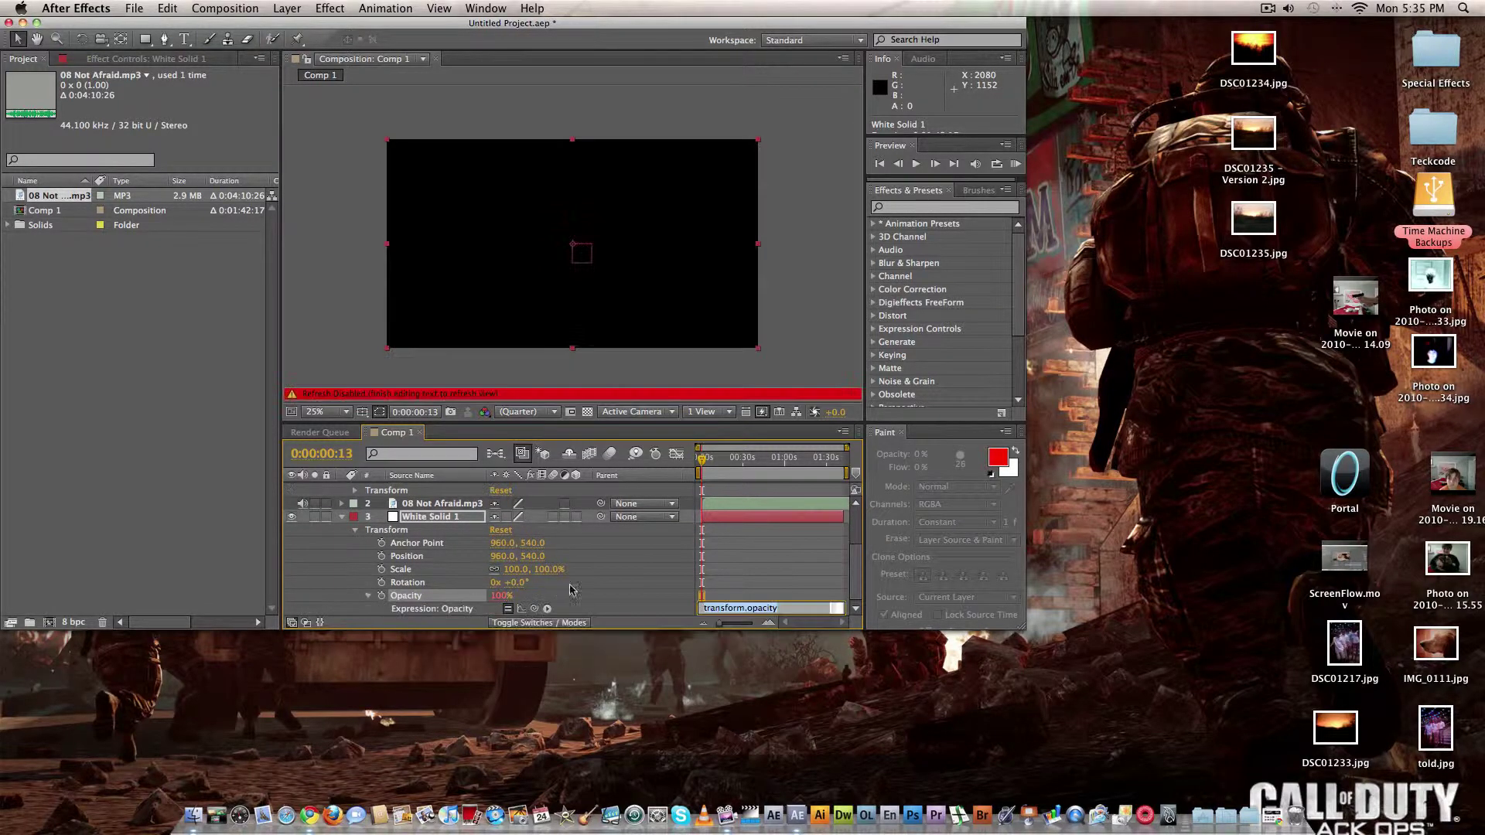
{"action": "left_click", "coordinate": [810, 611]}
{"action": "left_click_drag", "start_coordinate": [535, 610], "coordinate": [425, 553]}
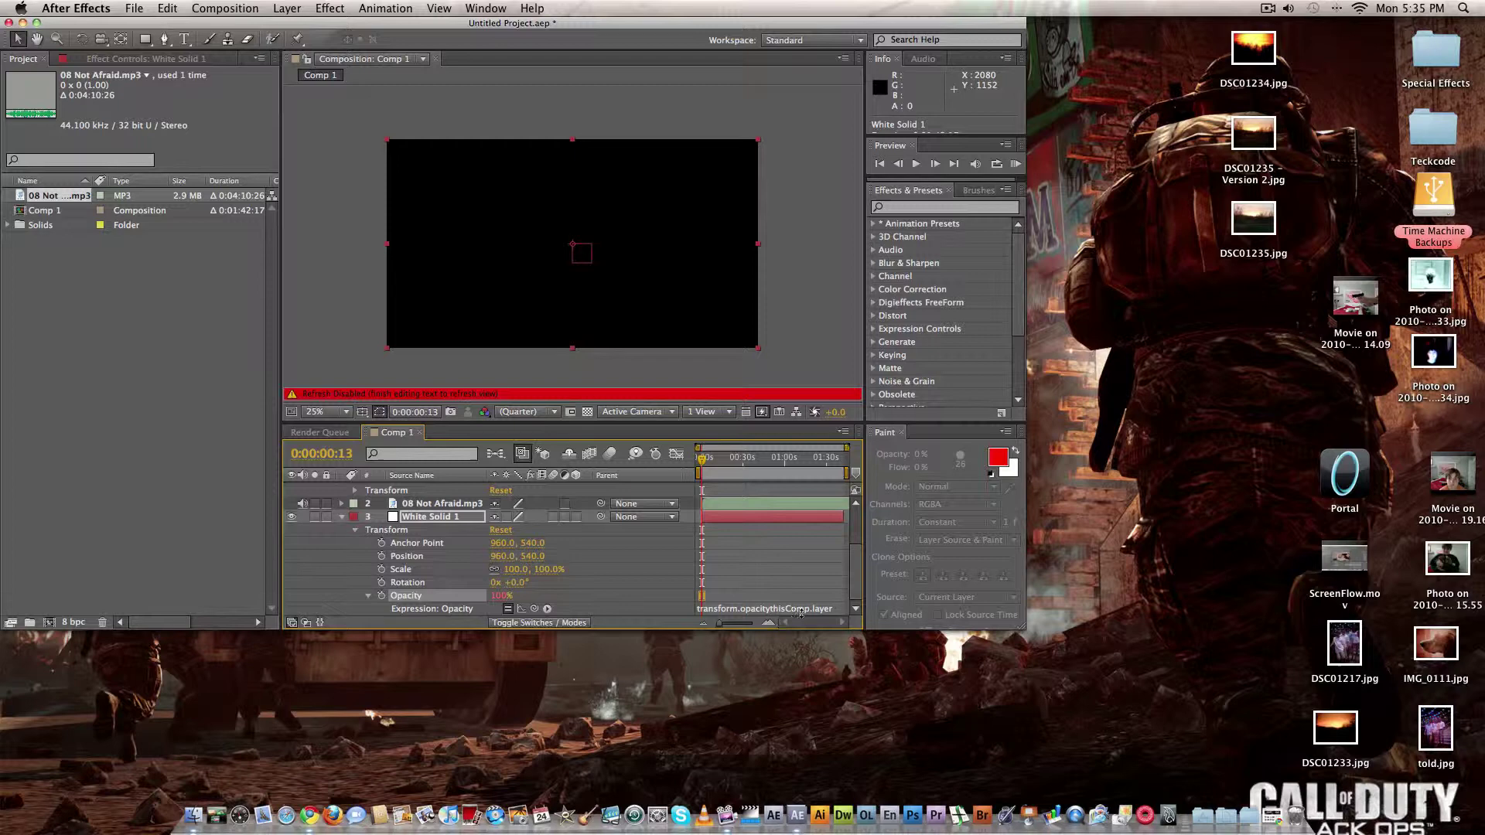
{"action": "left_click", "coordinate": [655, 583]}
Step: Clear the broken Opacity expression and re-link it to the Both Channels Slider
{"action": "left_click", "coordinate": [855, 339]}
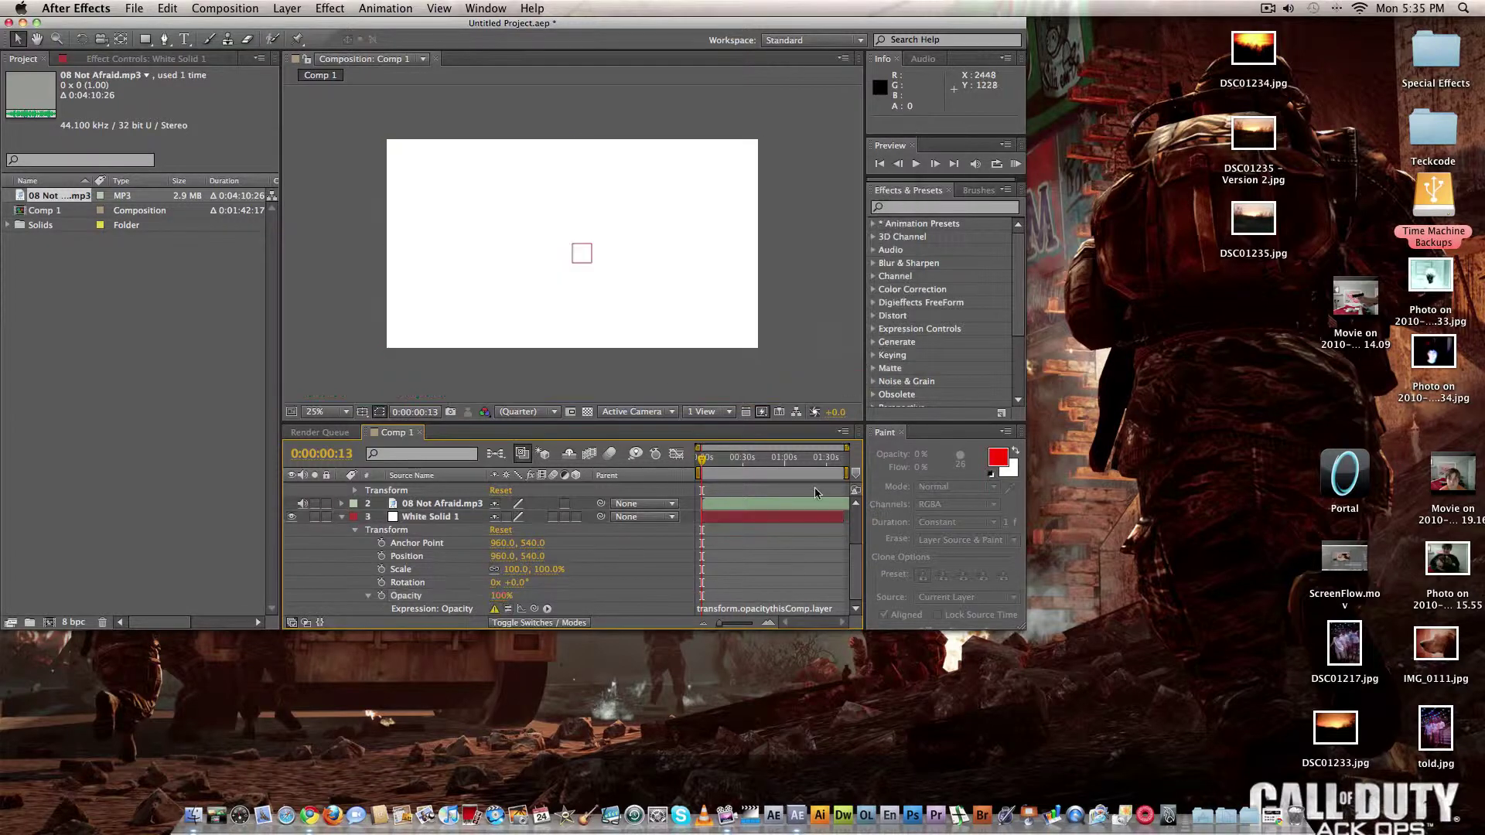
{"action": "left_click", "coordinate": [835, 609]}
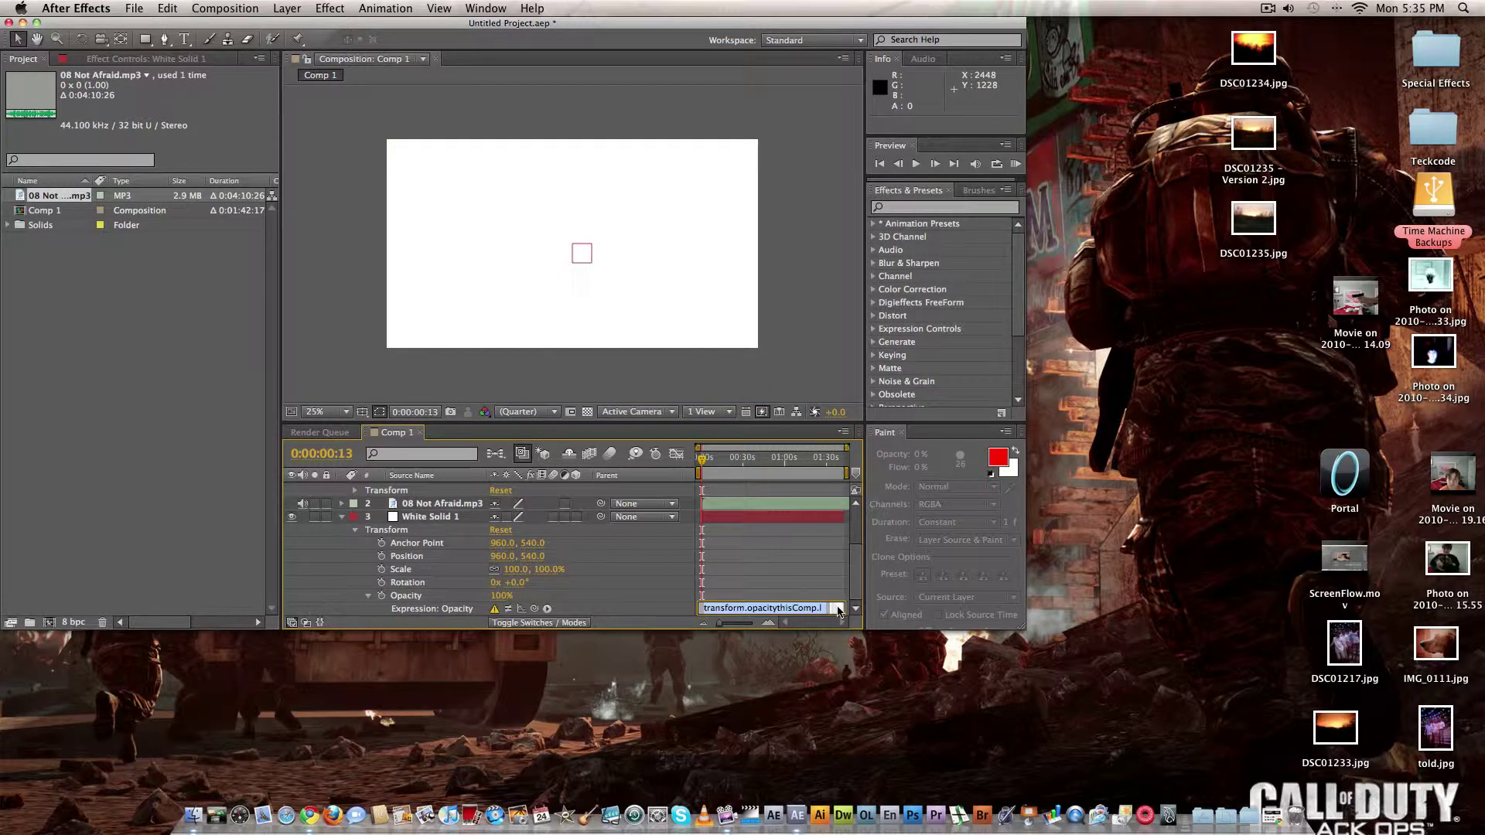
{"action": "key", "text": "End"}
{"action": "key", "text": "Home"}
{"action": "left_click", "coordinate": [710, 575]}
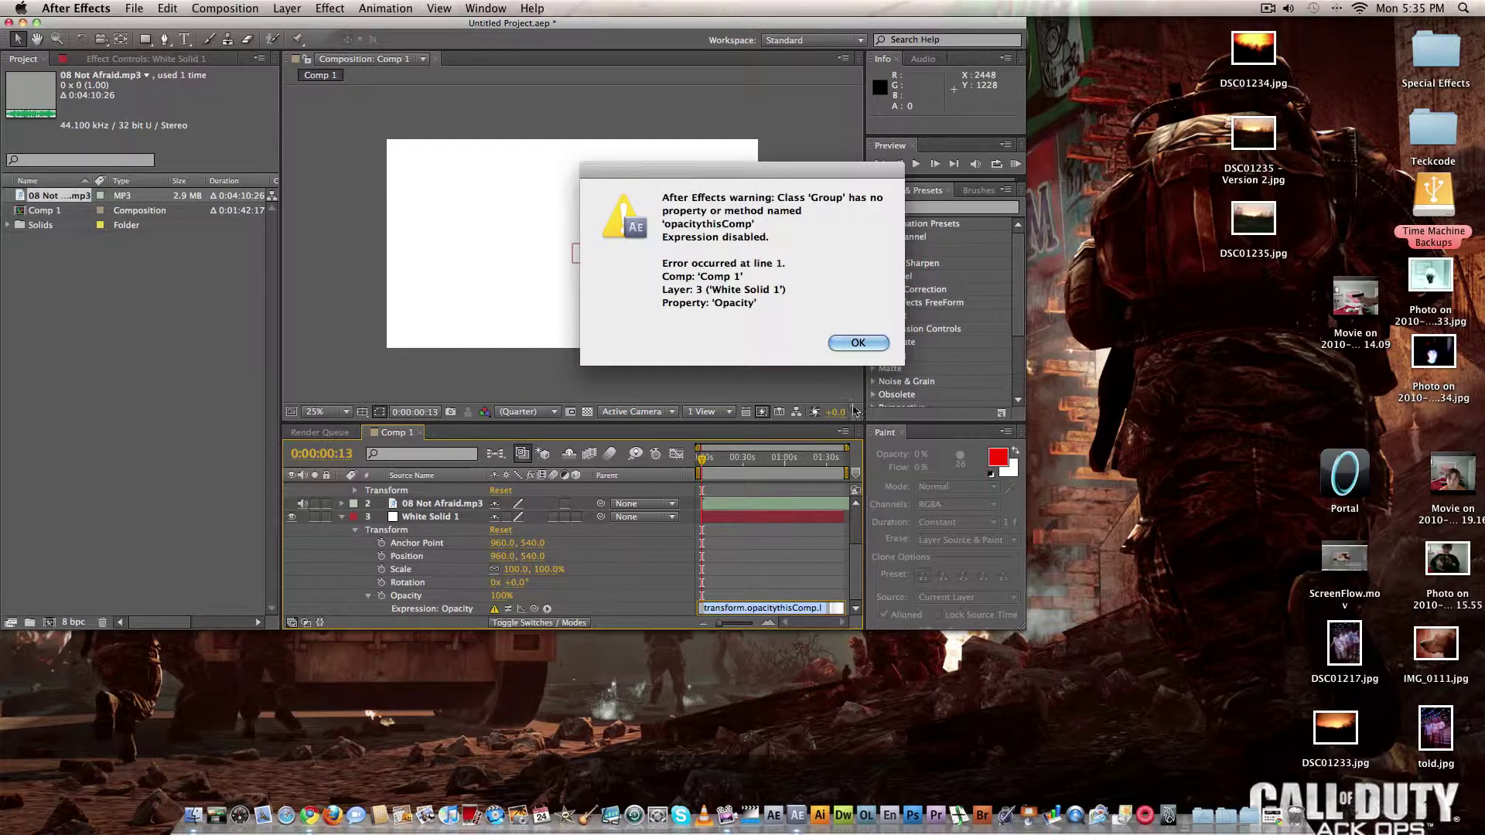
{"action": "left_click", "coordinate": [853, 342]}
{"action": "left_click", "coordinate": [804, 600]}
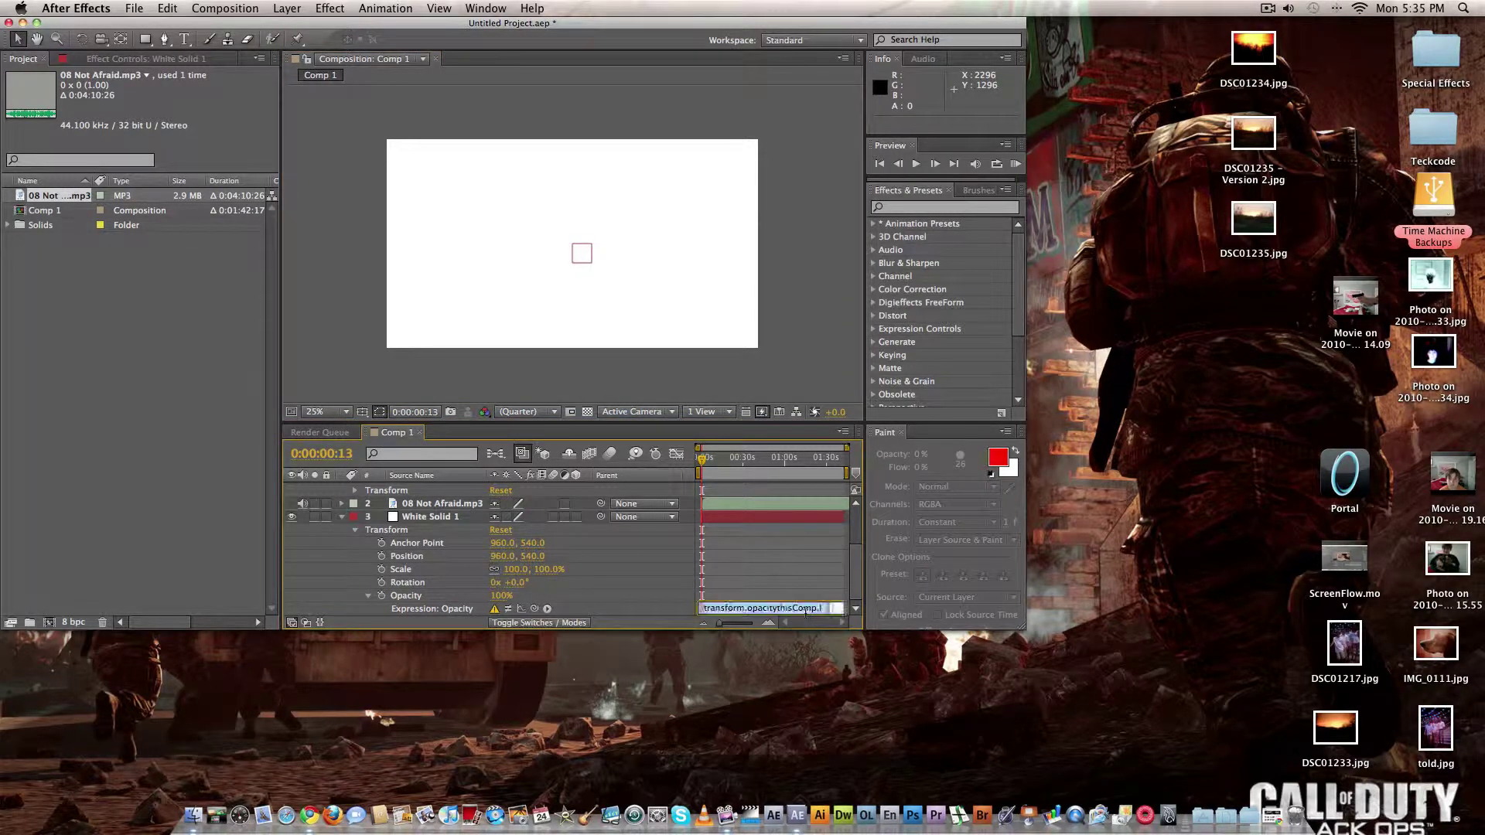
{"action": "key", "text": "BackSpace"}
{"action": "left_click_drag", "start_coordinate": [533, 610], "coordinate": [416, 554]}
{"action": "left_click", "coordinate": [608, 555]}
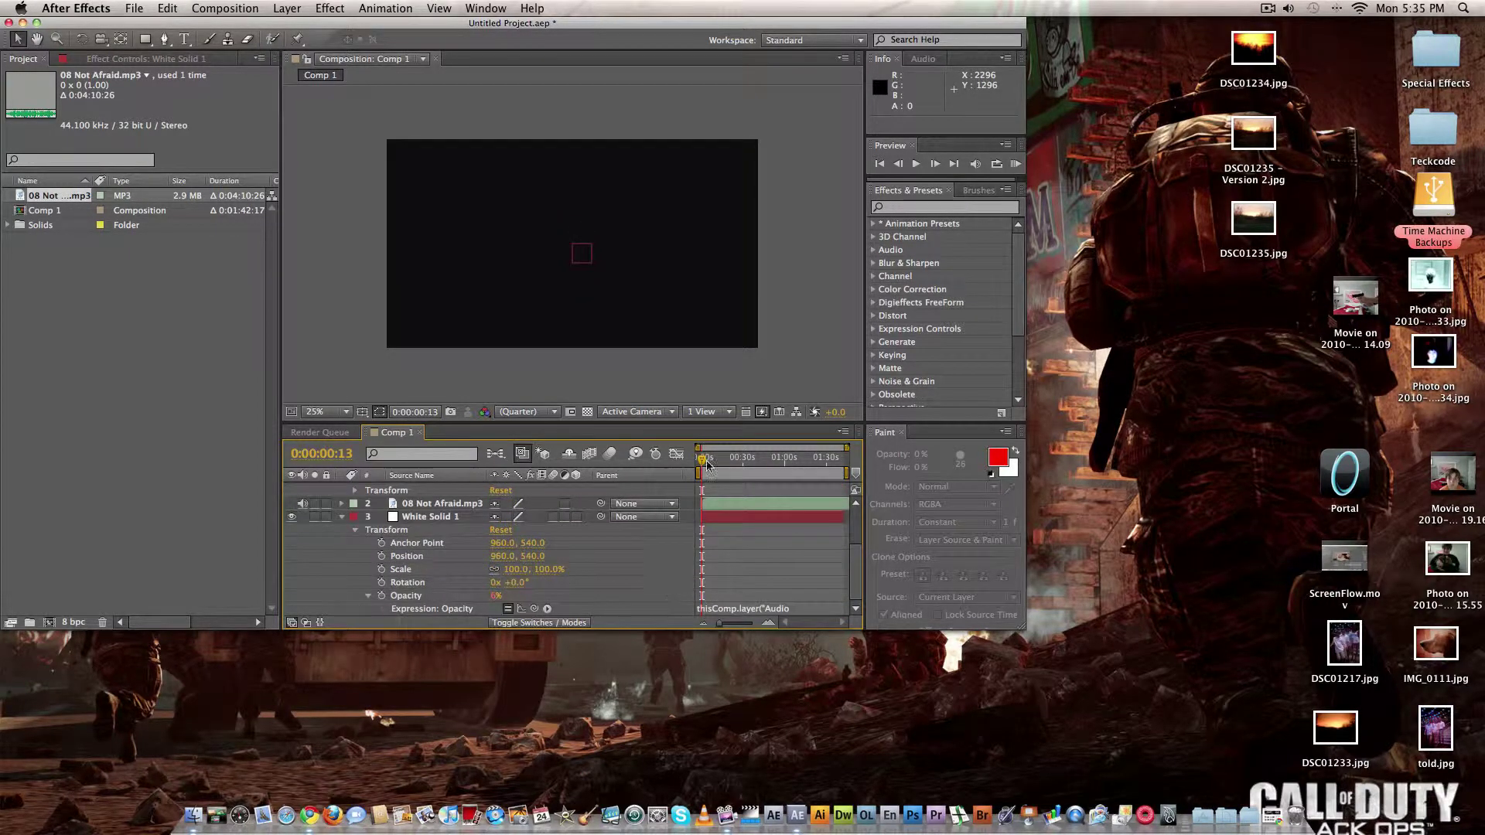
{"action": "left_click", "coordinate": [1016, 164]}
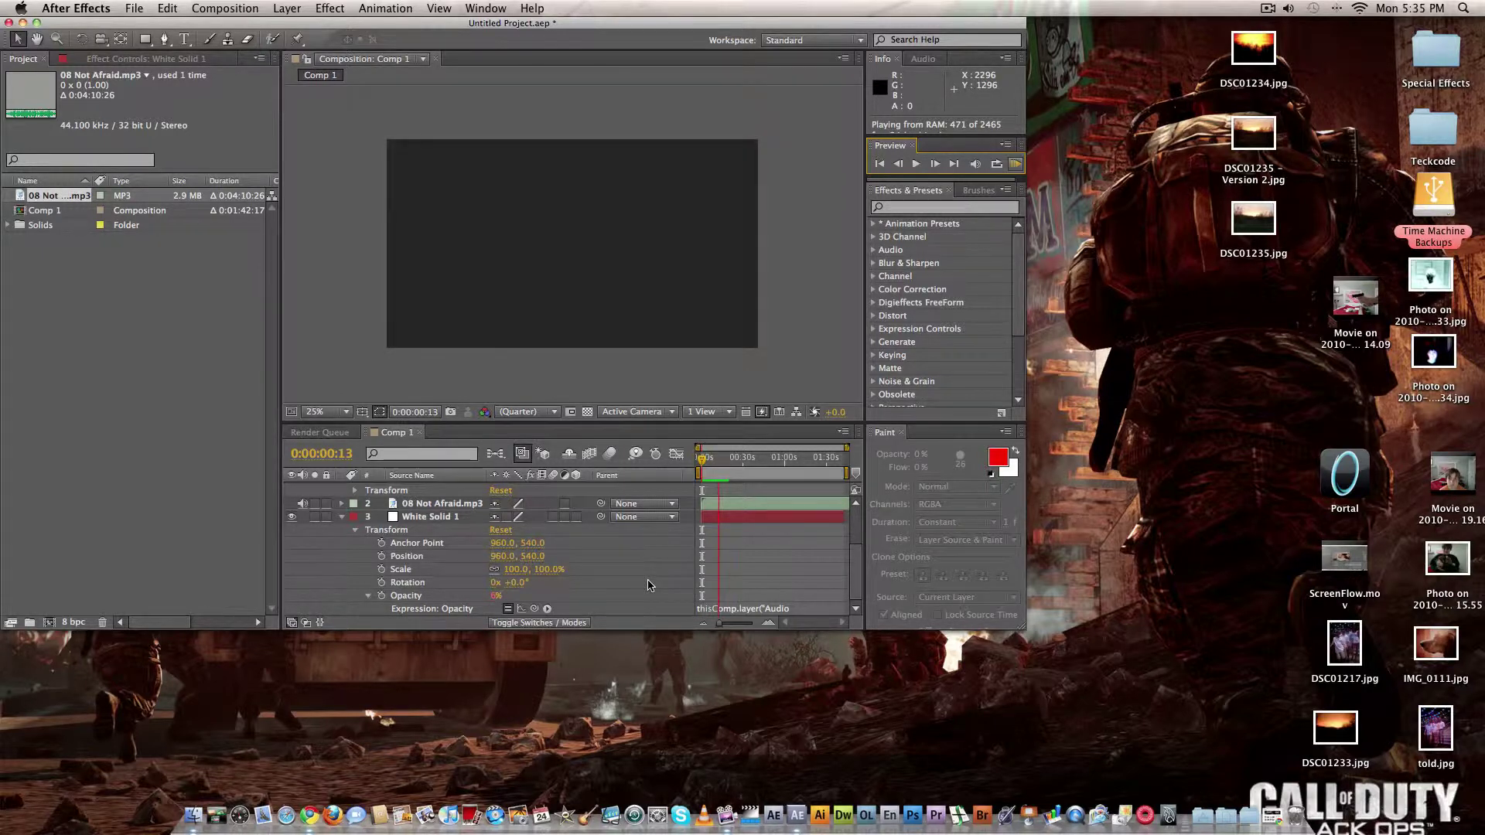
{"action": "left_click", "coordinate": [813, 610]}
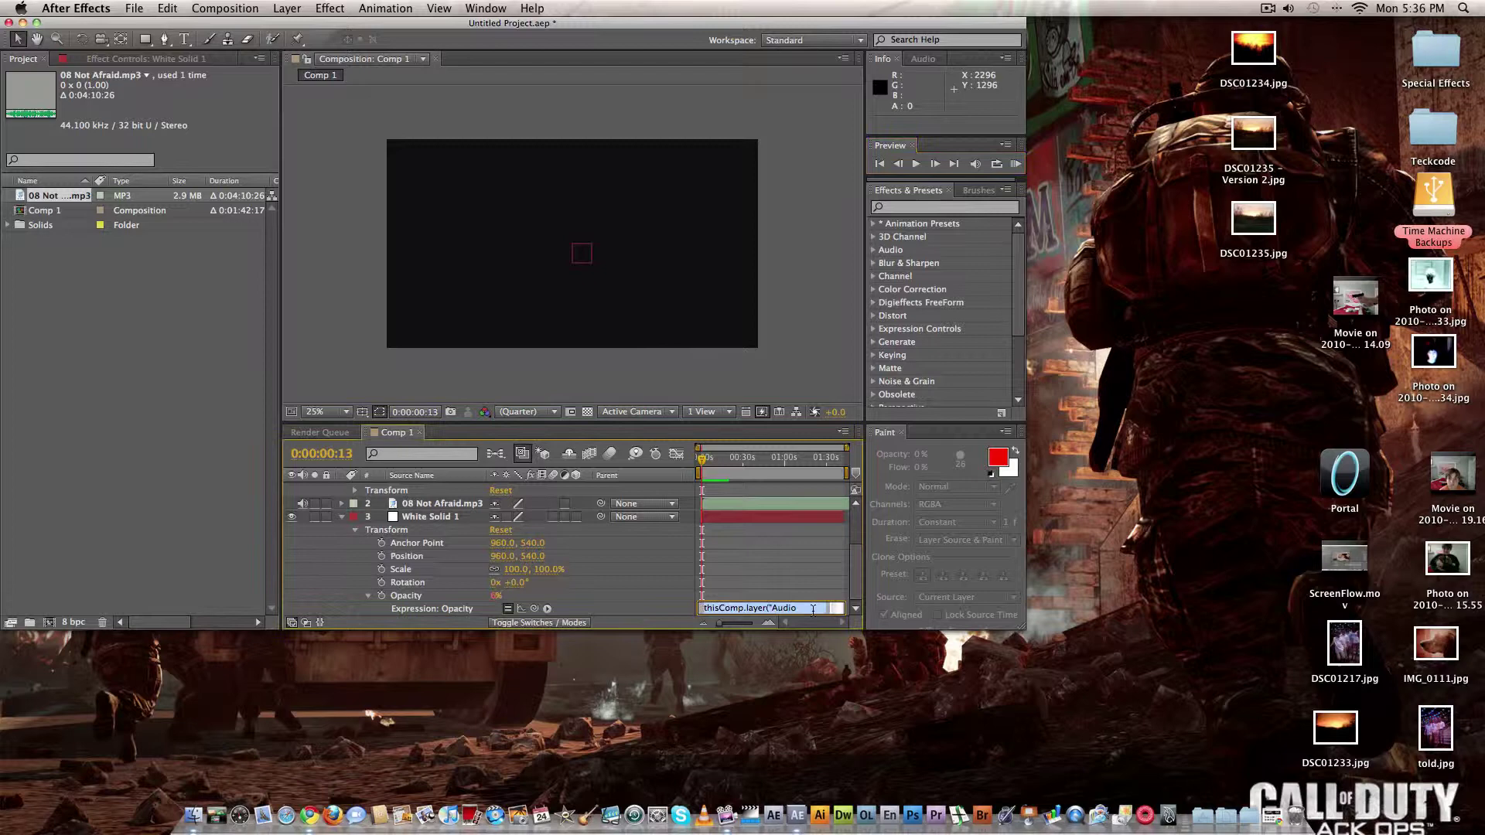
{"action": "left_click", "coordinate": [824, 612]}
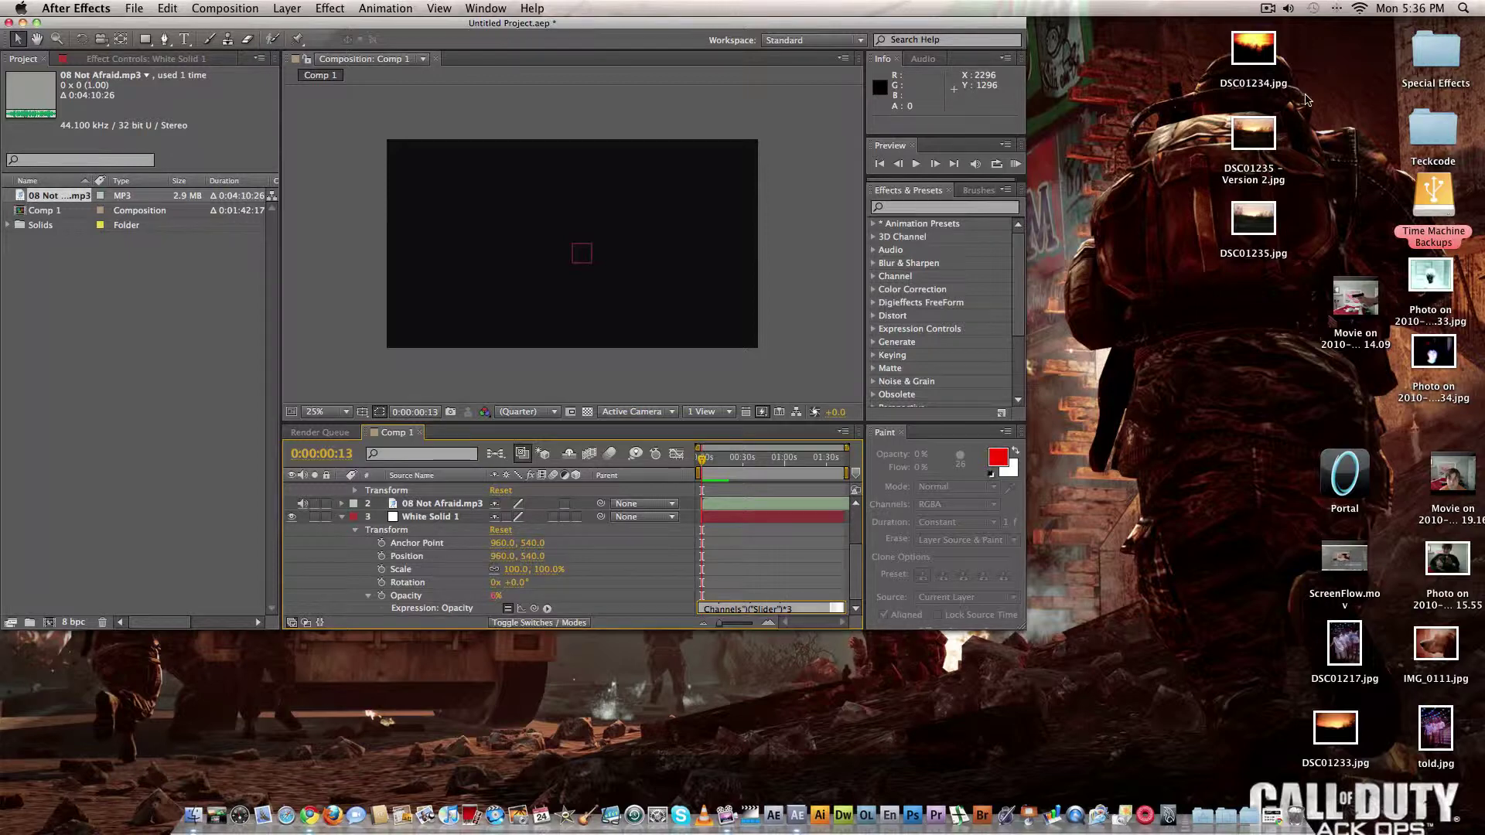
{"action": "left_click", "coordinate": [1015, 165]}
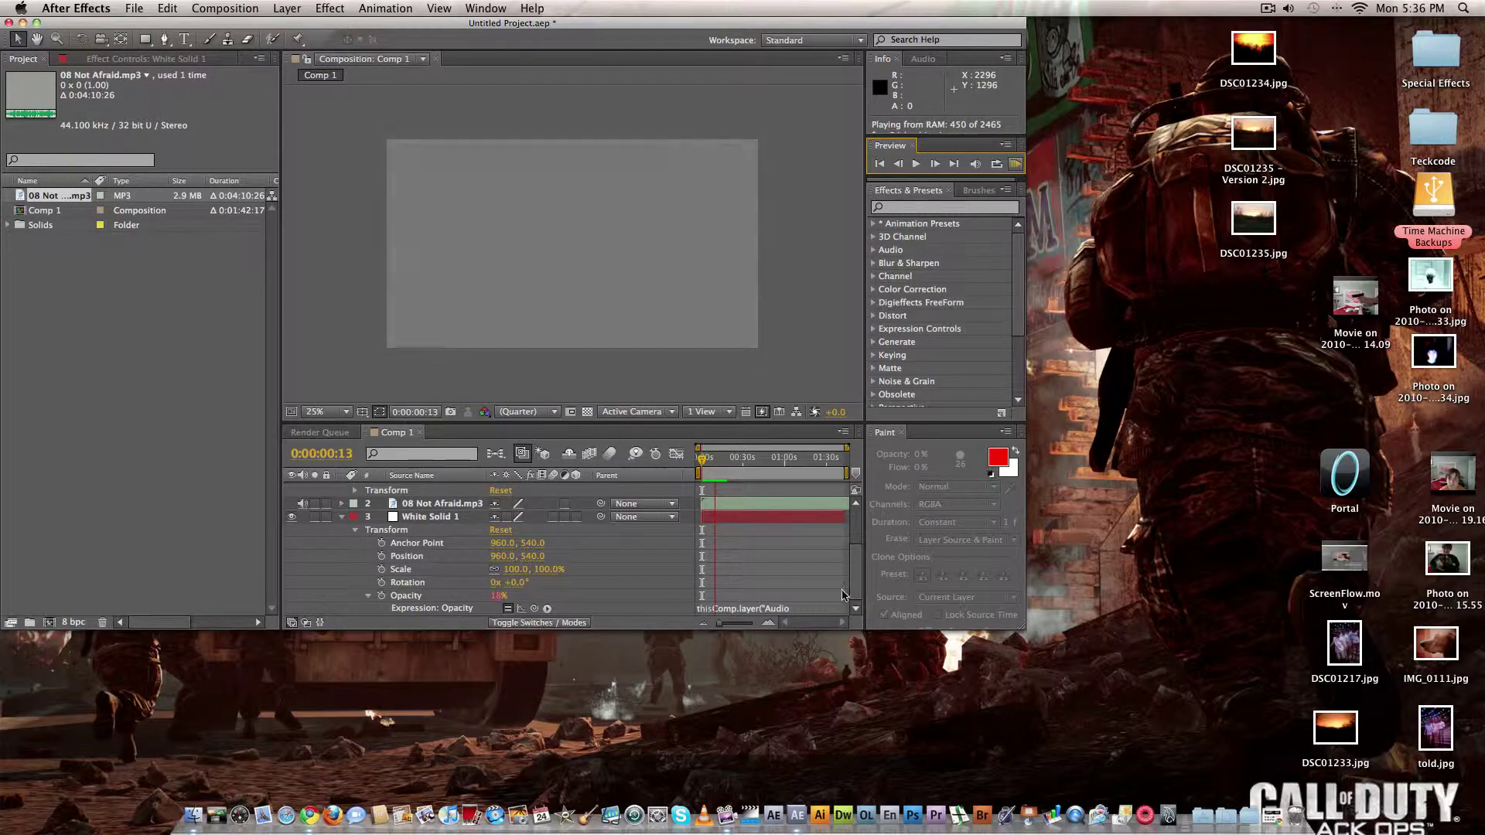
{"action": "left_click", "coordinate": [763, 608]}
{"action": "left_click", "coordinate": [776, 602]}
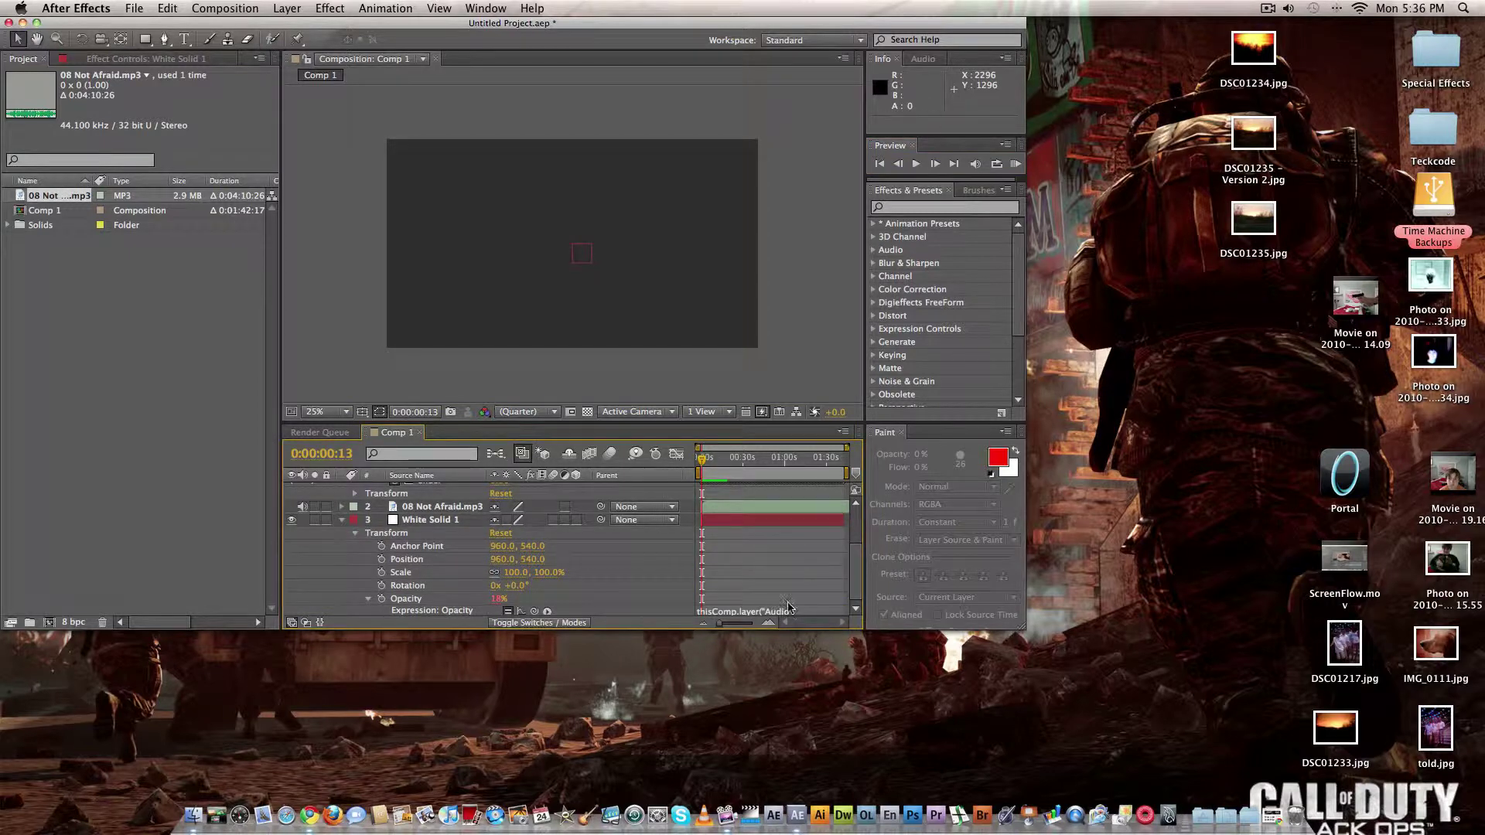
Step: Paste back the slider expression, append a multiplier, and RAM preview White Solid 1 with sound
{"action": "left_click", "coordinate": [783, 612]}
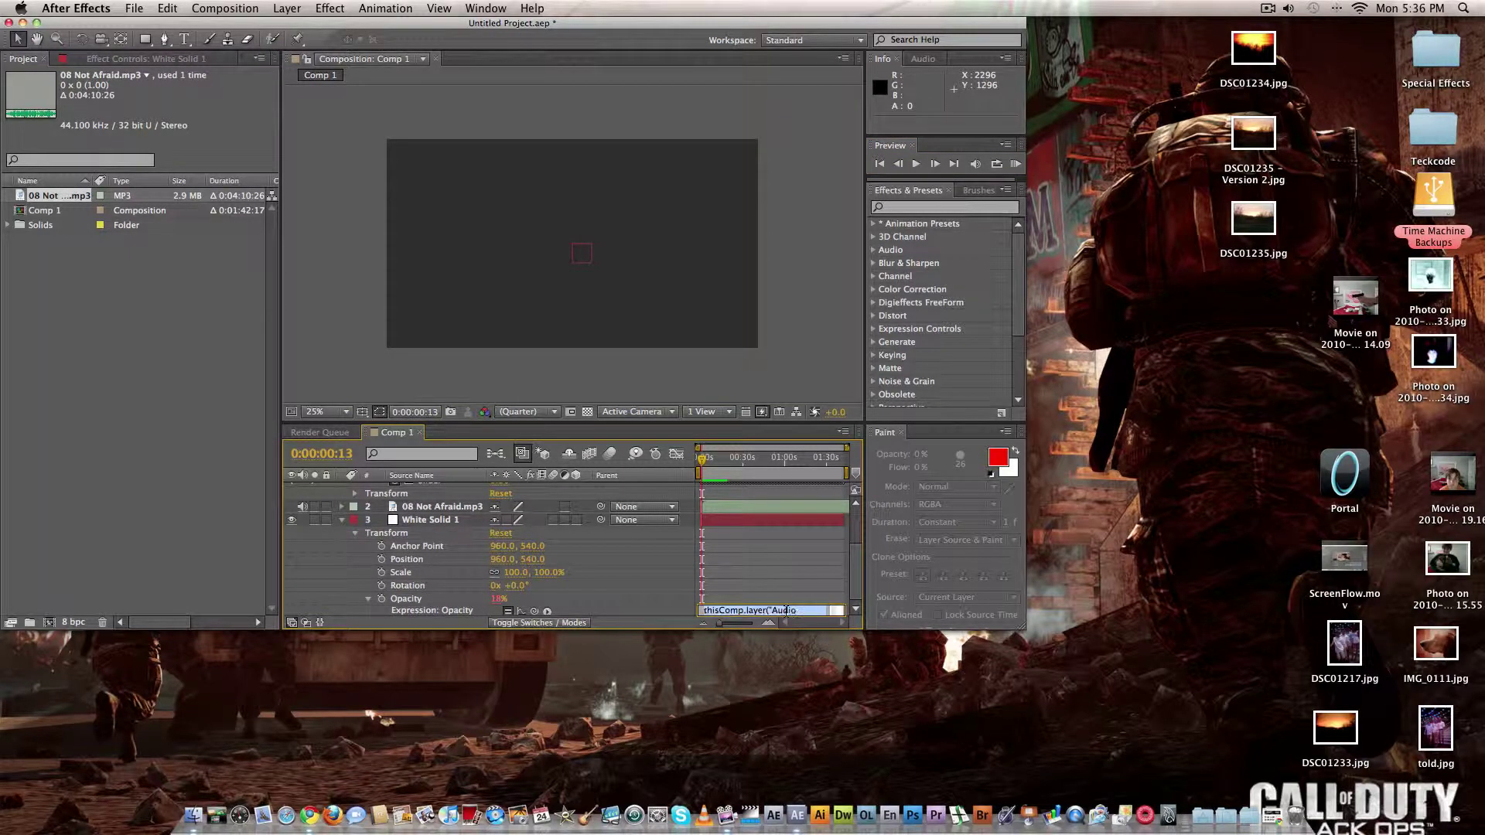
{"action": "key", "text": "BackSpace"}
{"action": "type", "text": "thisComp.layer(\"Audio Amplitude\").effect(\"Both Channels\")(\"Slider\")"}
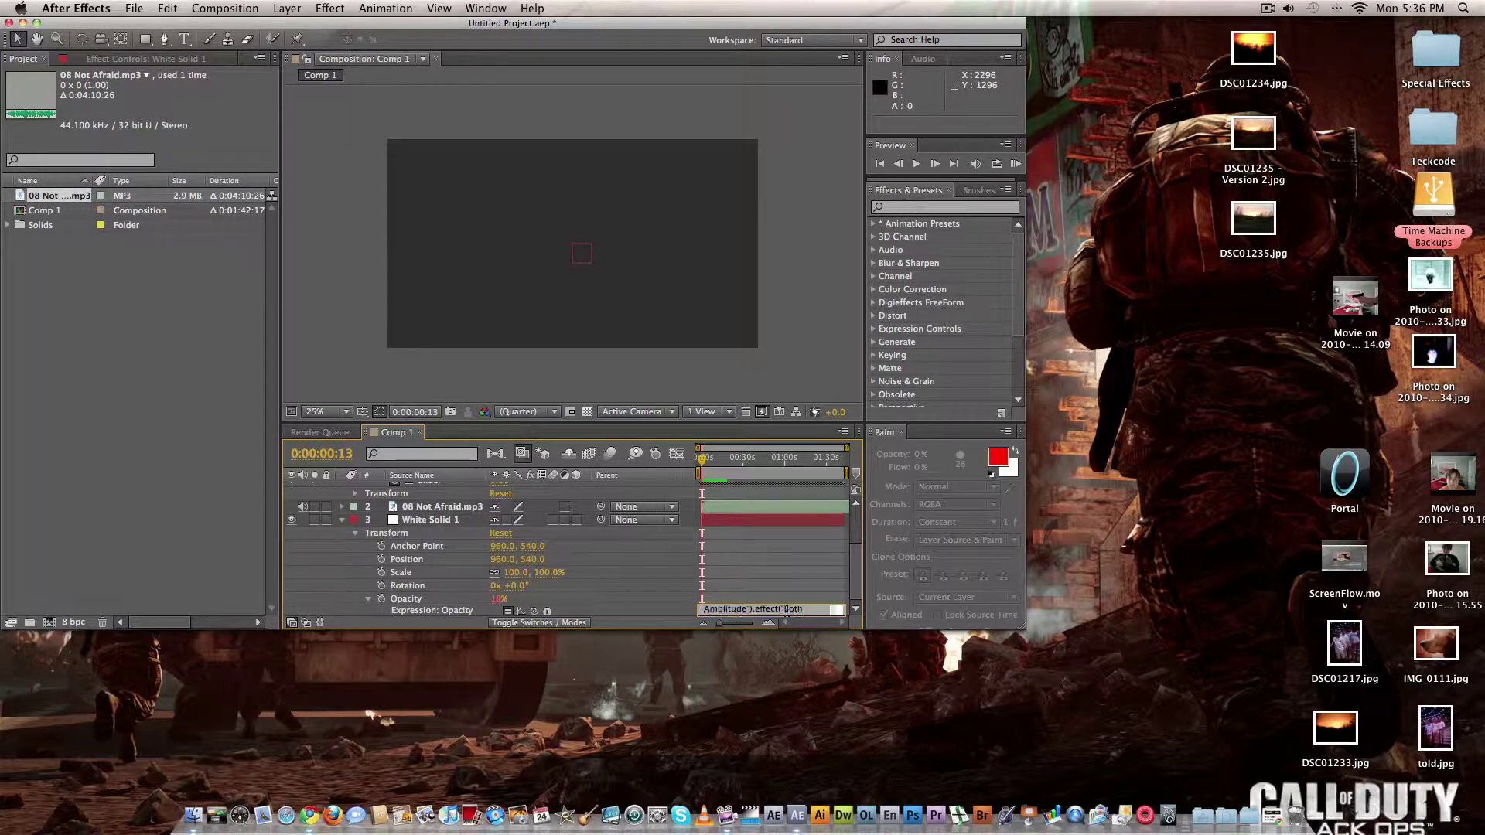
{"action": "type", "text": "*3"}
{"action": "key", "text": "BackSpace"}
{"action": "left_click", "coordinate": [1016, 164]}
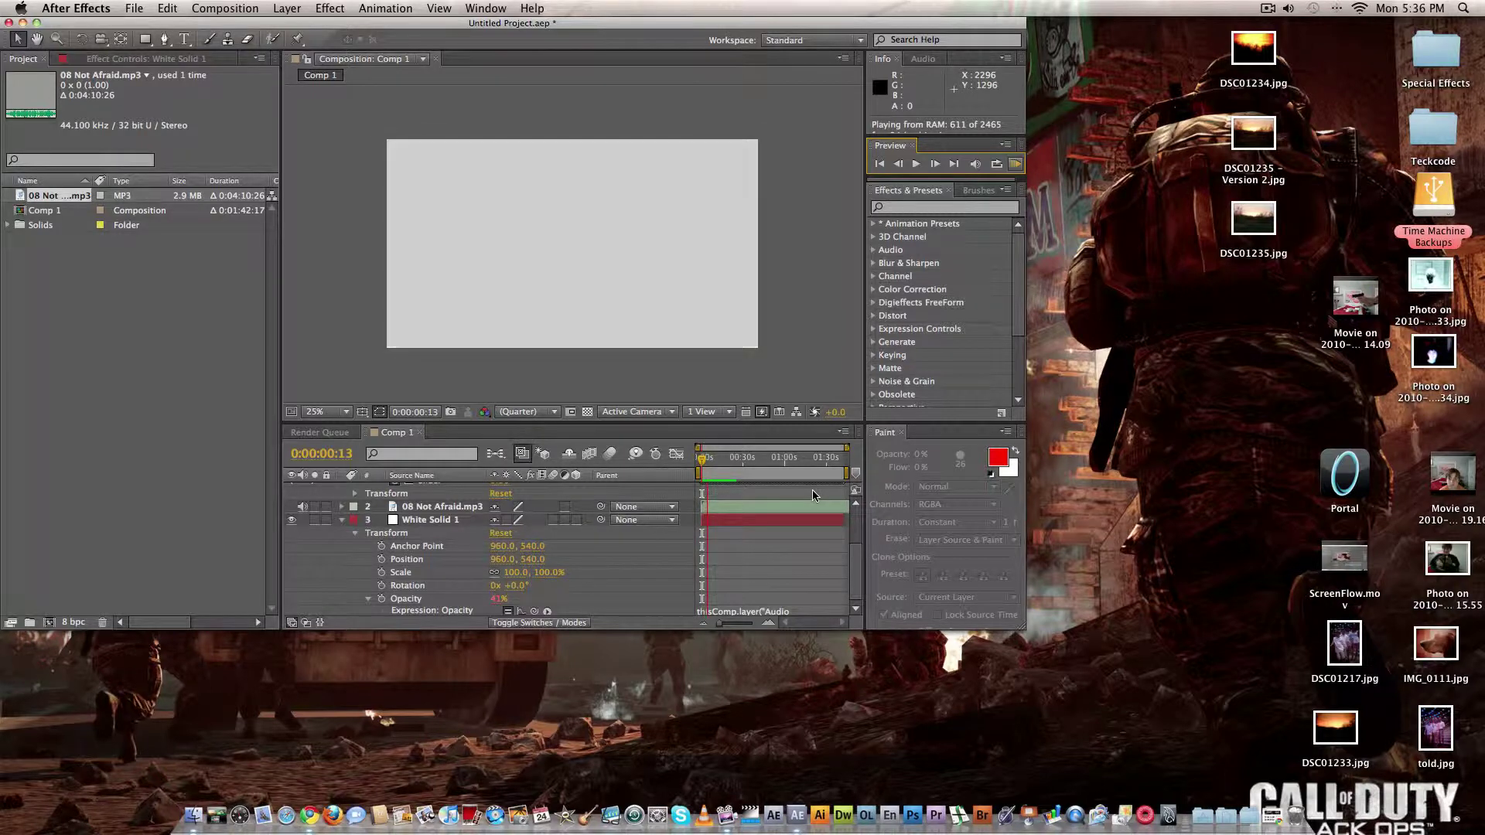
Step: Stop playback, collapse the layers, and show Modes with White Solid 1 left on Normal
{"action": "key", "text": "space"}
{"action": "left_click", "coordinate": [342, 521]}
{"action": "left_click", "coordinate": [539, 623]}
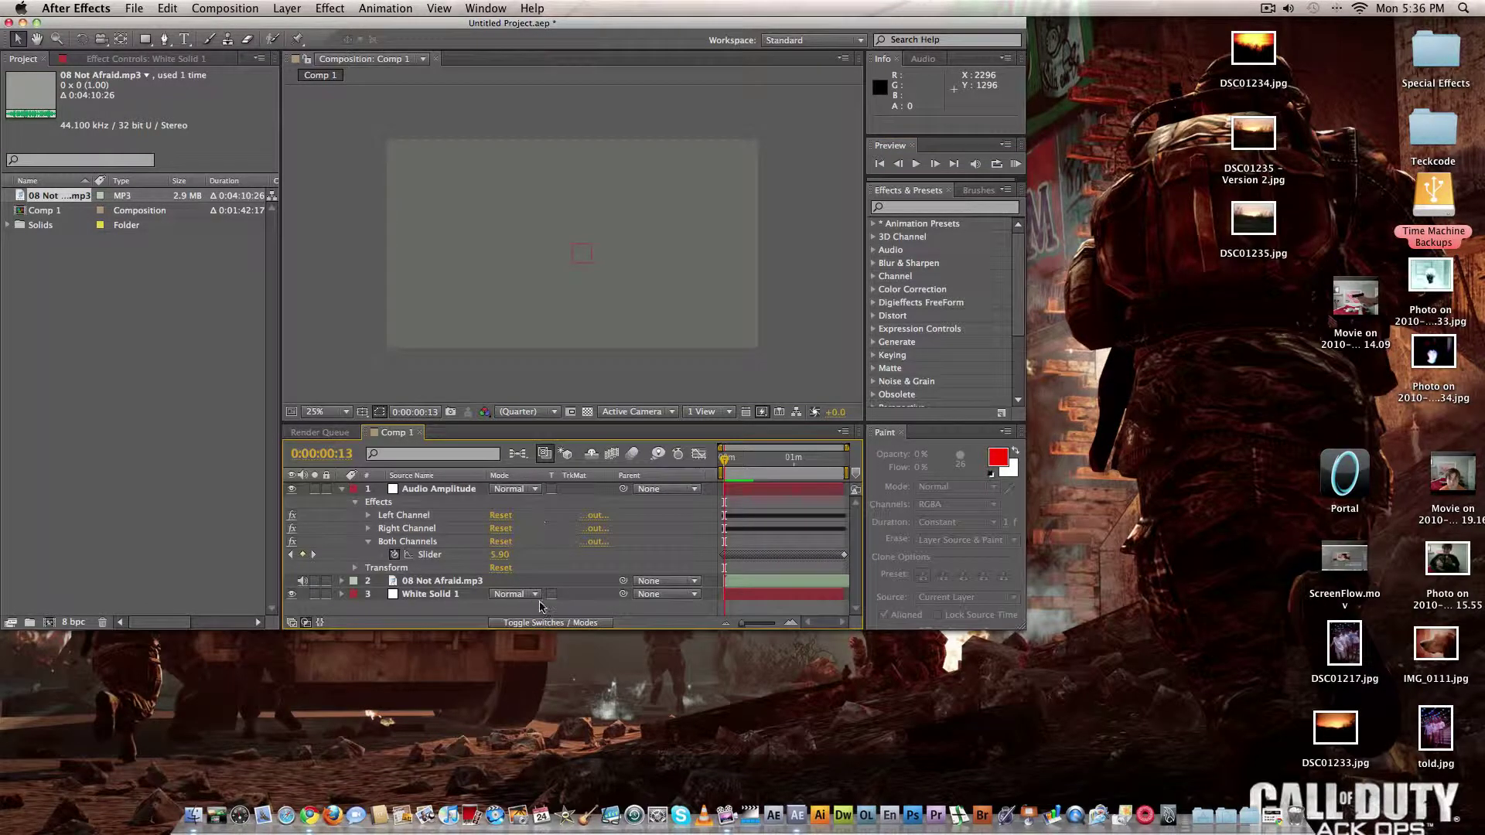
{"action": "left_click", "coordinate": [537, 597]}
{"action": "left_click", "coordinate": [364, 608]}
{"action": "left_click", "coordinate": [342, 489]}
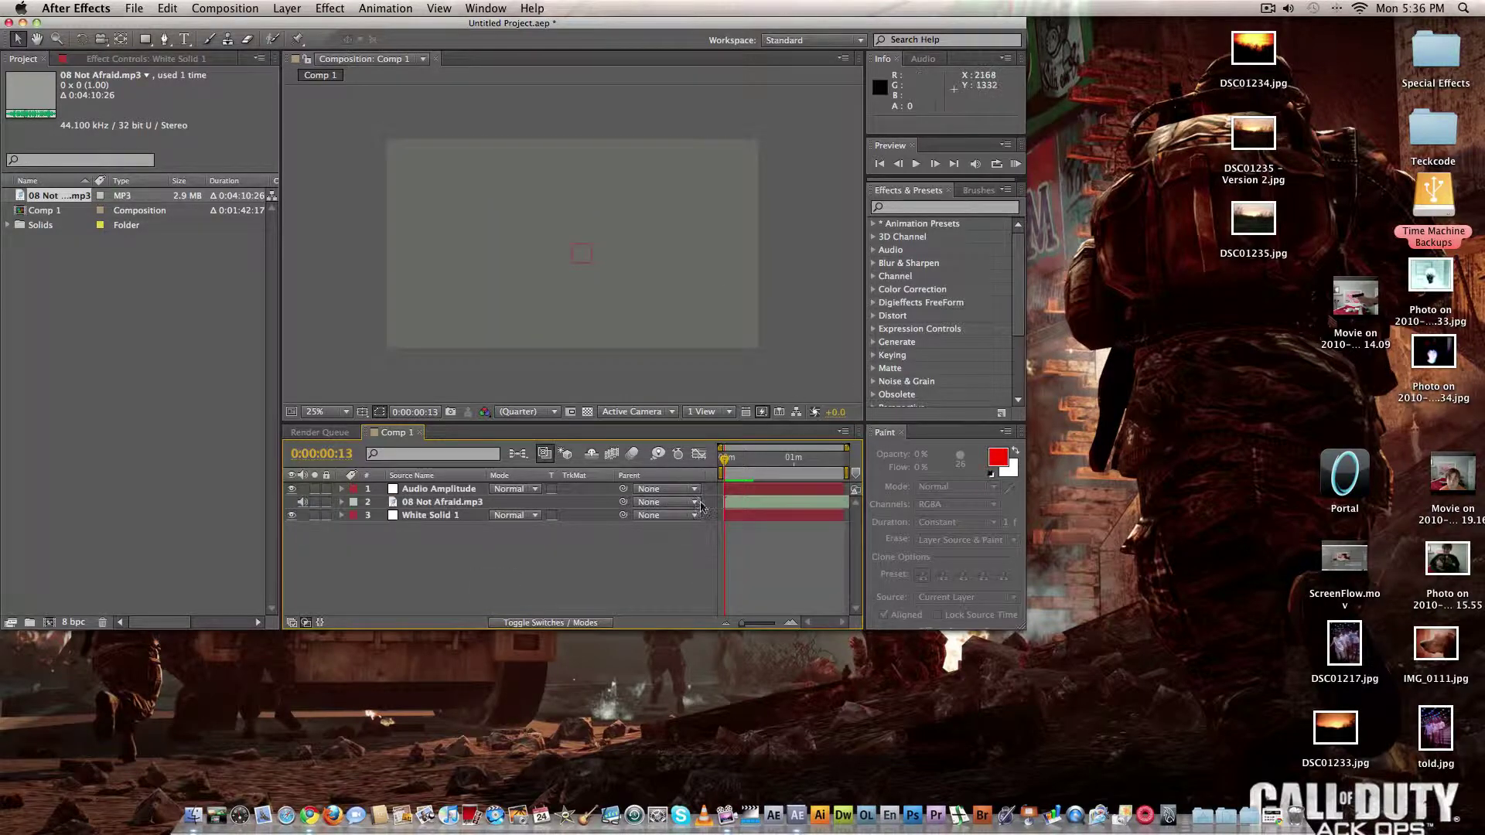
{"action": "left_click", "coordinate": [202, 354]}
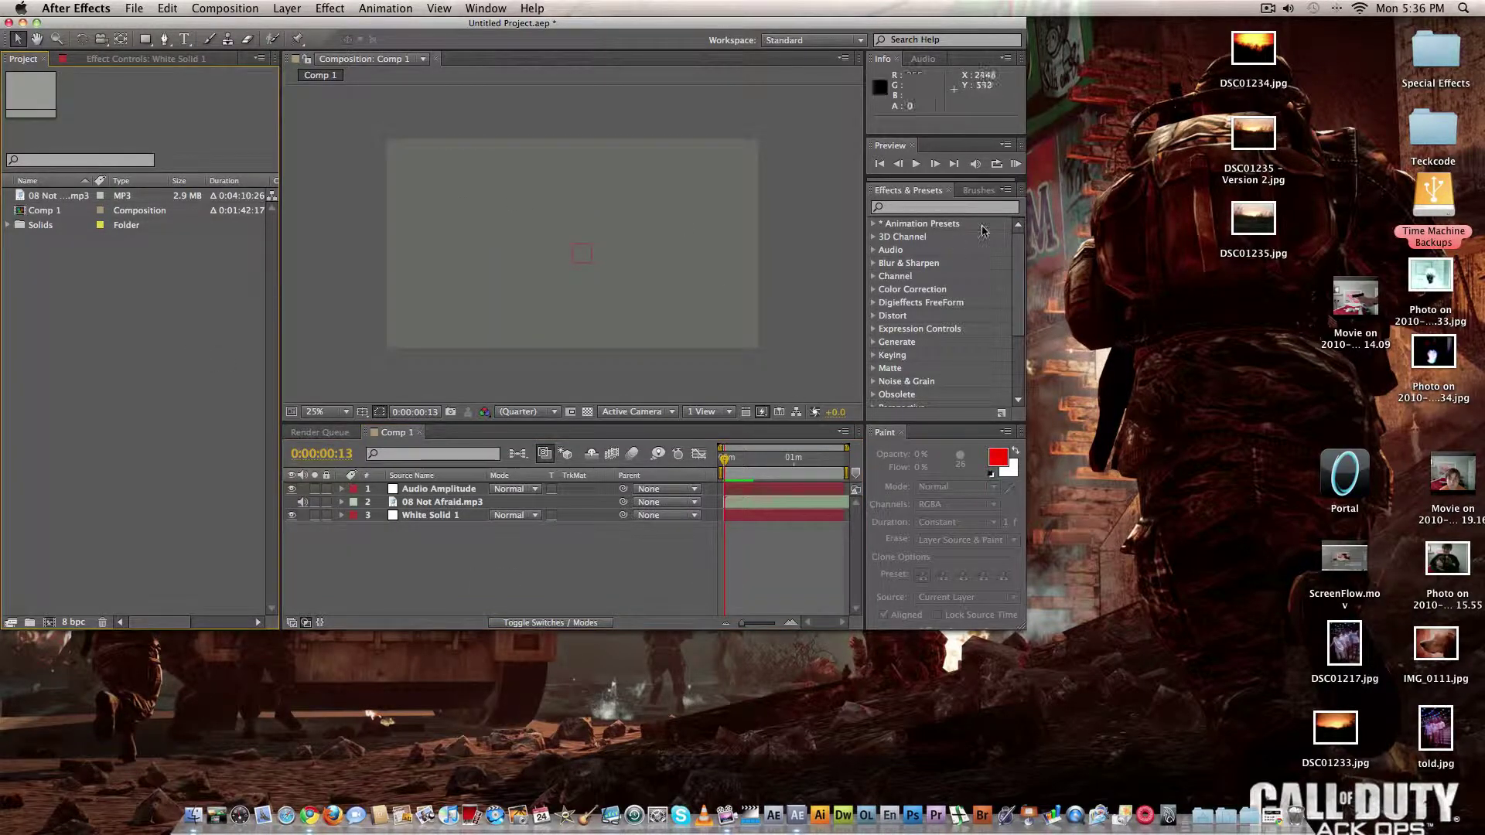